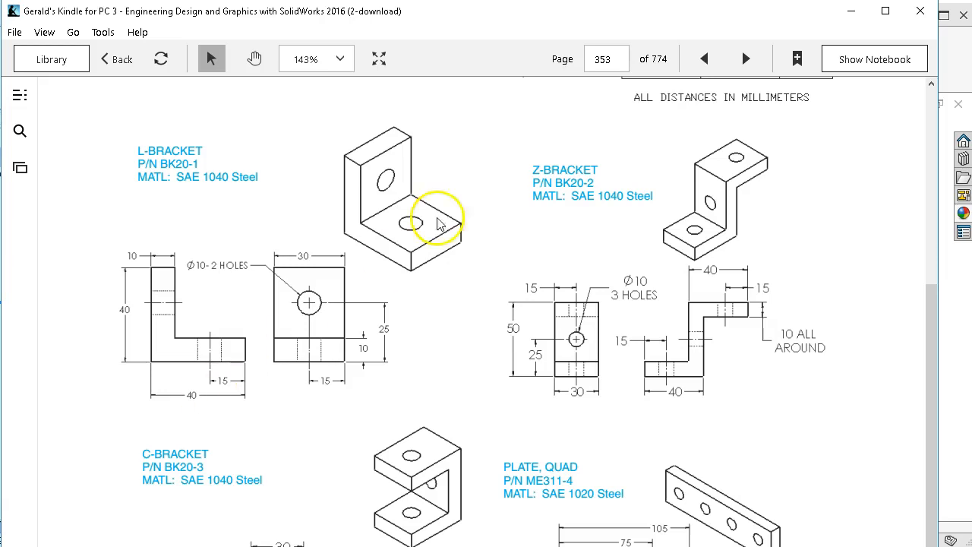
Minimize the Kindle bracket drawing to switch to SolidWorks and start a new sketch on the Front plane.
{"action": "mouse_move", "coordinate": [466, 25]}
{"action": "left_mouse_down"}
{"action": "mouse_move", "coordinate": [601, 23]}
{"action": "mouse_move", "coordinate": [497, 22]}
{"action": "left_mouse_up"}
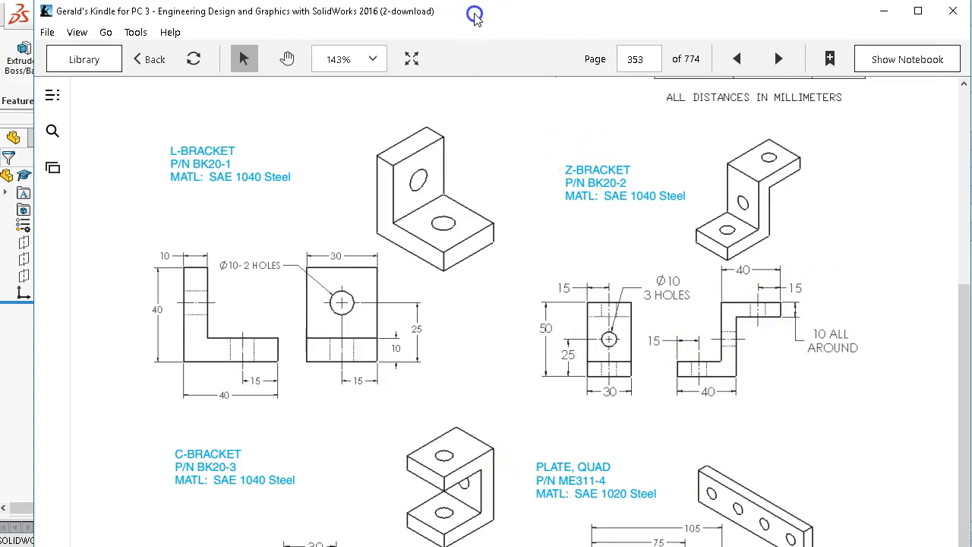
{"action": "left_click", "coordinate": [884, 11]}
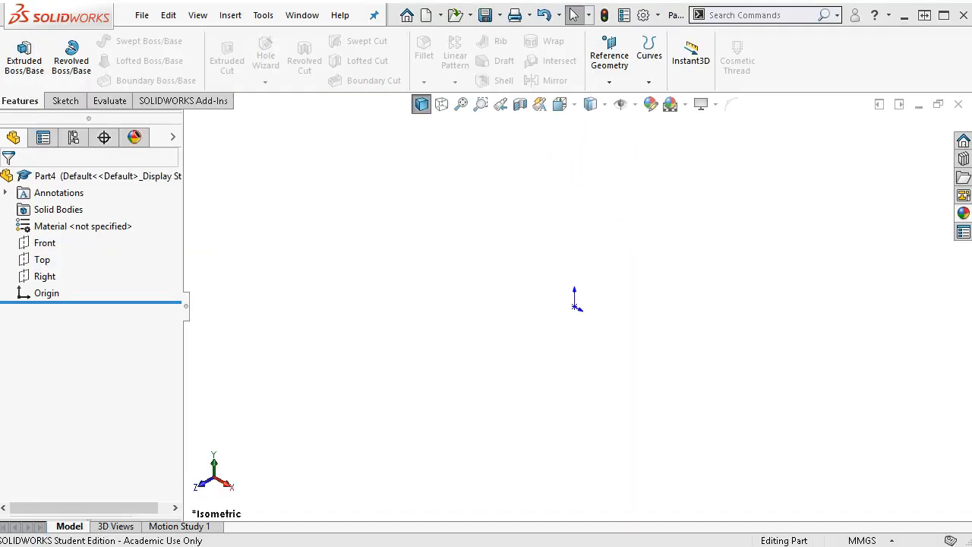
{"action": "left_click", "coordinate": [45, 245]}
{"action": "left_click", "coordinate": [59, 224]}
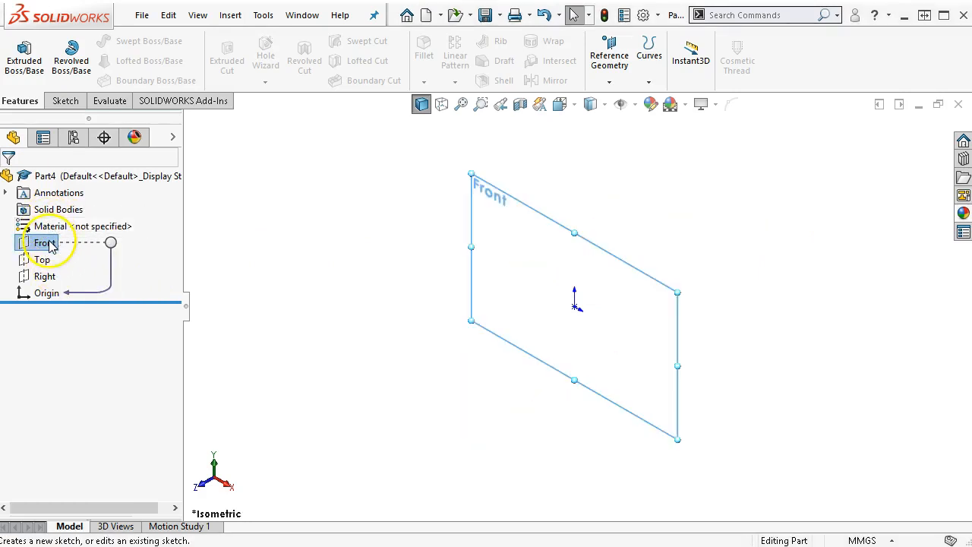
{"action": "left_click", "coordinate": [50, 244]}
{"action": "left_click", "coordinate": [64, 216]}
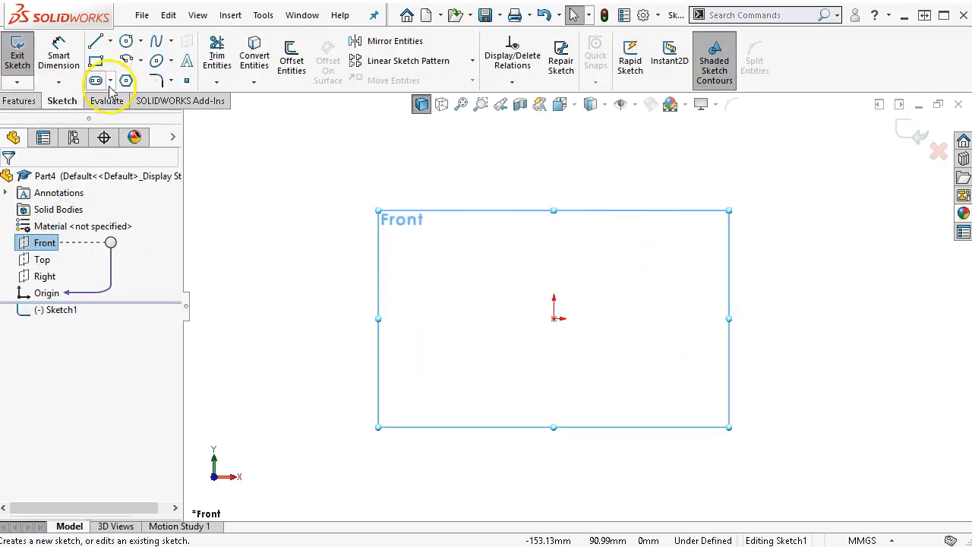
Sketch an L profile: a horizontal line about 50 mm long leftward from the origin, and a vertical line up from its far end.
{"action": "left_click", "coordinate": [95, 41]}
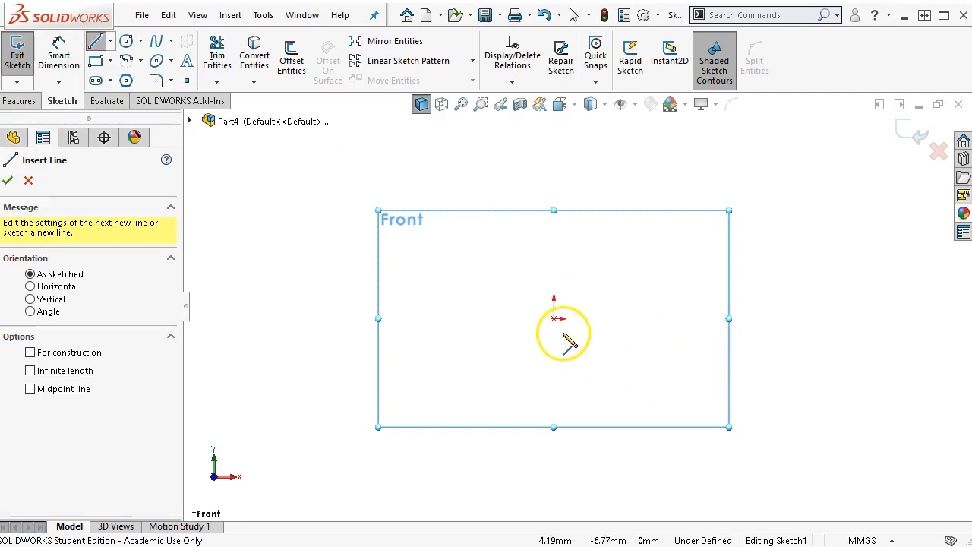
{"action": "left_click_drag", "start_coordinate": [553, 318], "coordinate": [446, 318]}
{"action": "left_click", "coordinate": [446, 217]}
{"action": "right_click", "coordinate": [598, 190]}
{"action": "left_click", "coordinate": [638, 195]}
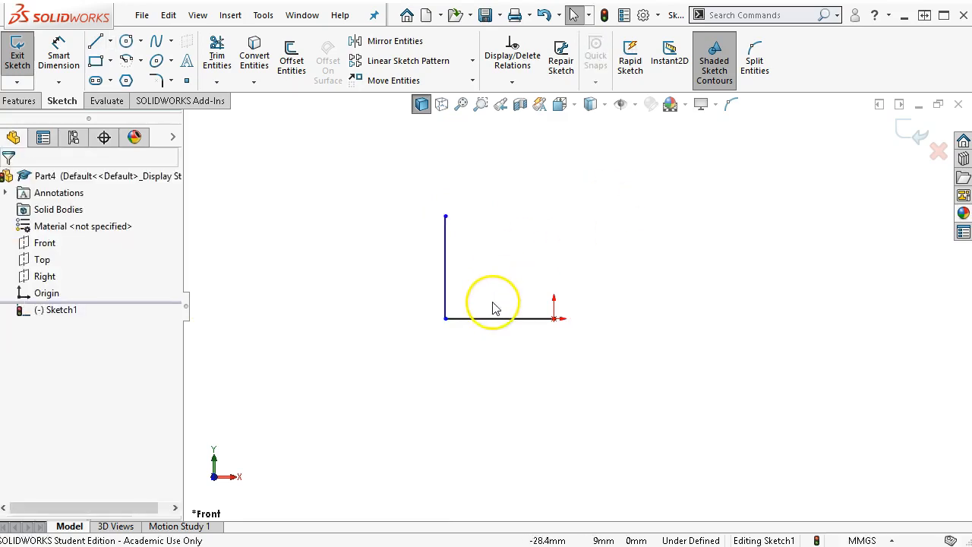
Make the horizontal and vertical sketch lines equal in length.
{"action": "left_click", "coordinate": [505, 329]}
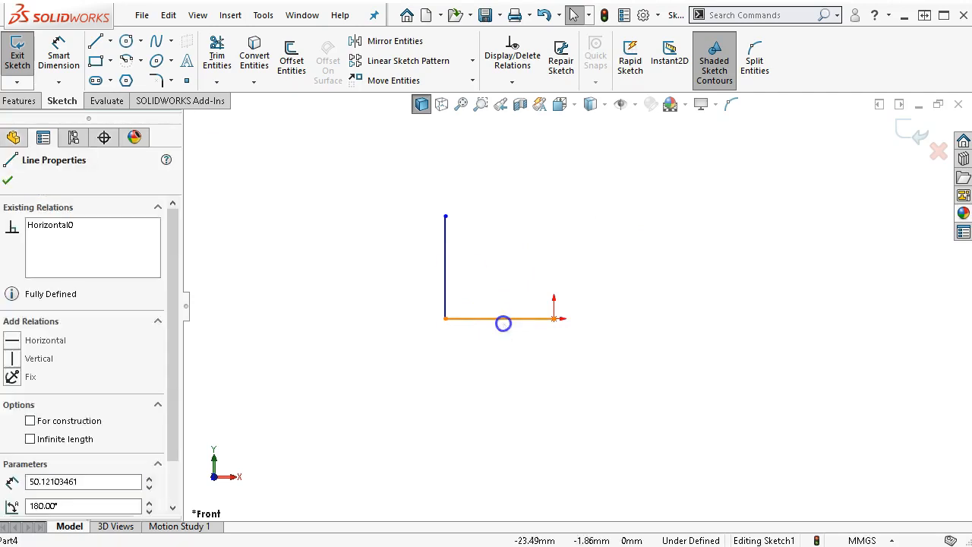
{"action": "left_click", "coordinate": [446, 277], "text": "ctrl"}
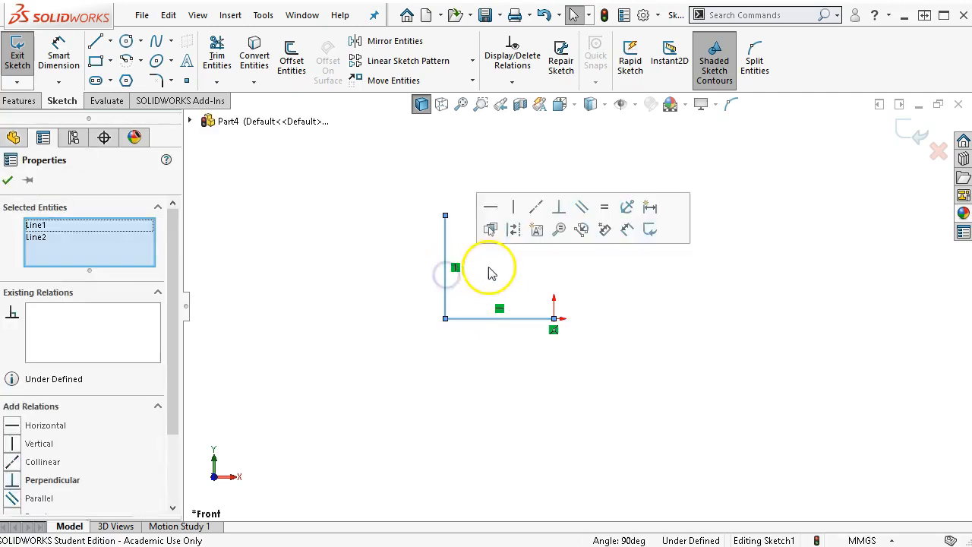
{"action": "left_click", "coordinate": [605, 206]}
Dimension the horizontal line to 40 mm.
{"action": "left_click", "coordinate": [630, 231]}
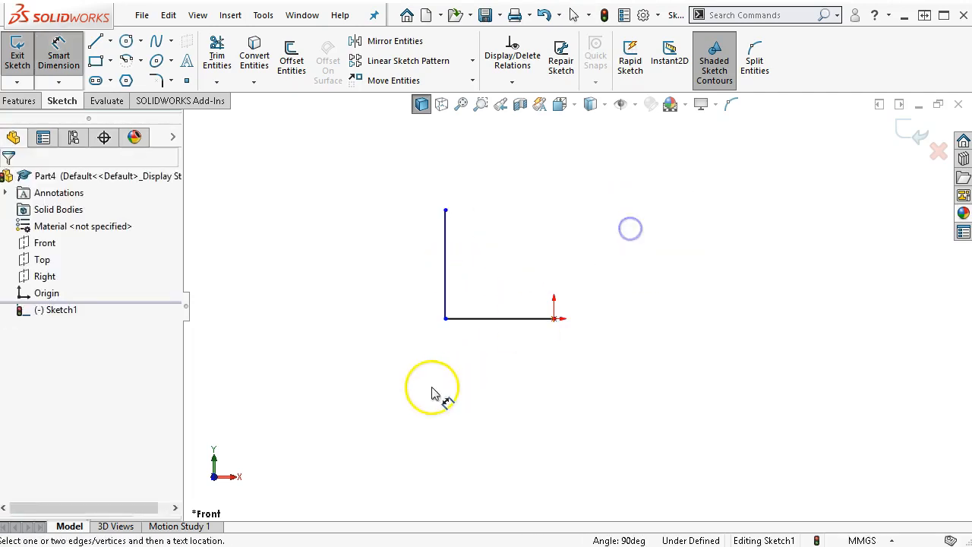
{"action": "left_click", "coordinate": [490, 319]}
{"action": "left_click", "coordinate": [493, 385]}
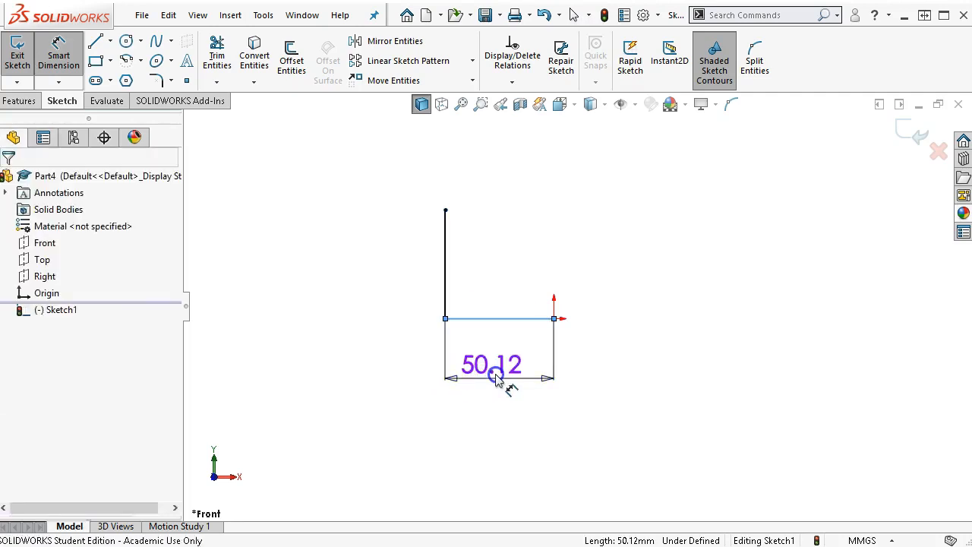
{"action": "type", "text": "40"}
{"action": "key", "text": "Return"}
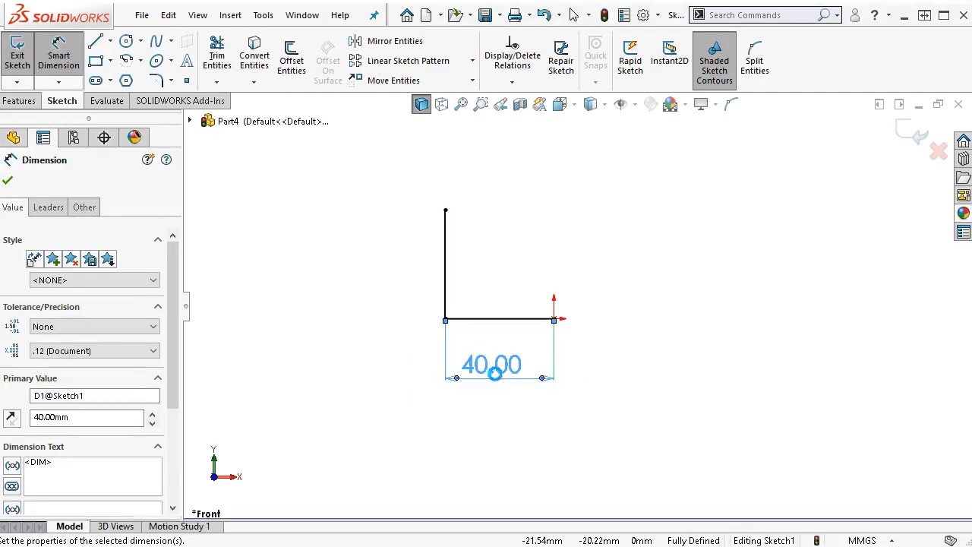
Extrude the L sketch as a one-direction thin feature 10 mm thick, using Mid Plane with a depth of 30 mm.
{"action": "left_click", "coordinate": [16, 101]}
{"action": "left_click", "coordinate": [29, 70]}
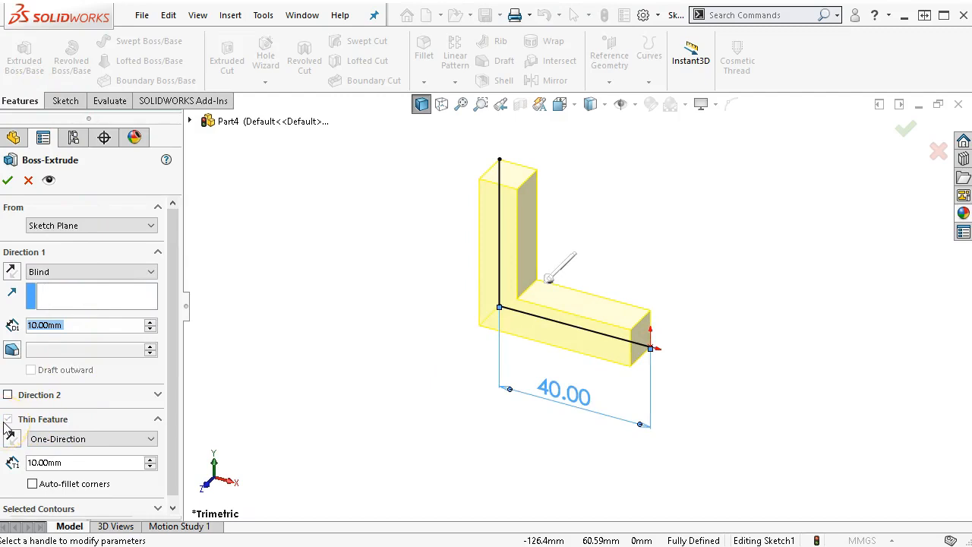
{"action": "left_click", "coordinate": [93, 272]}
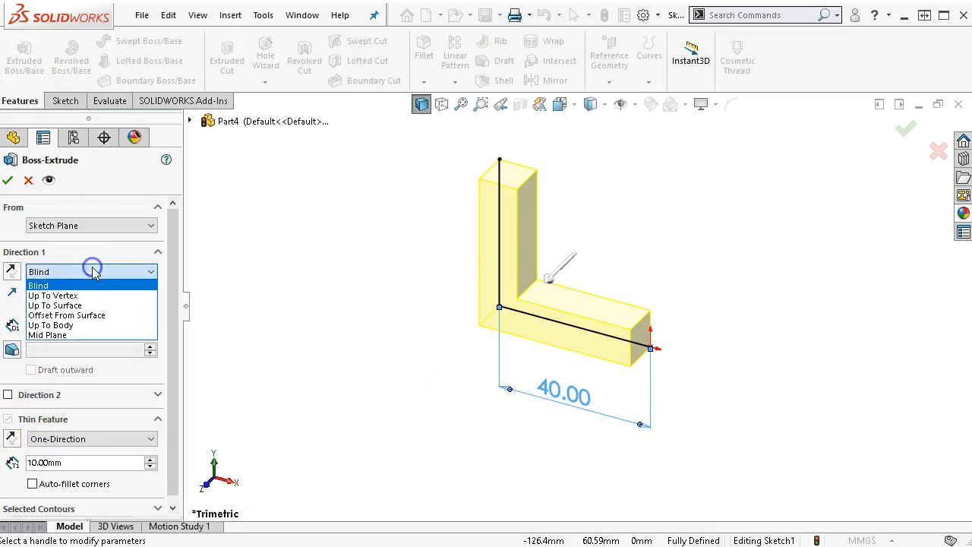
{"action": "left_click", "coordinate": [95, 301]}
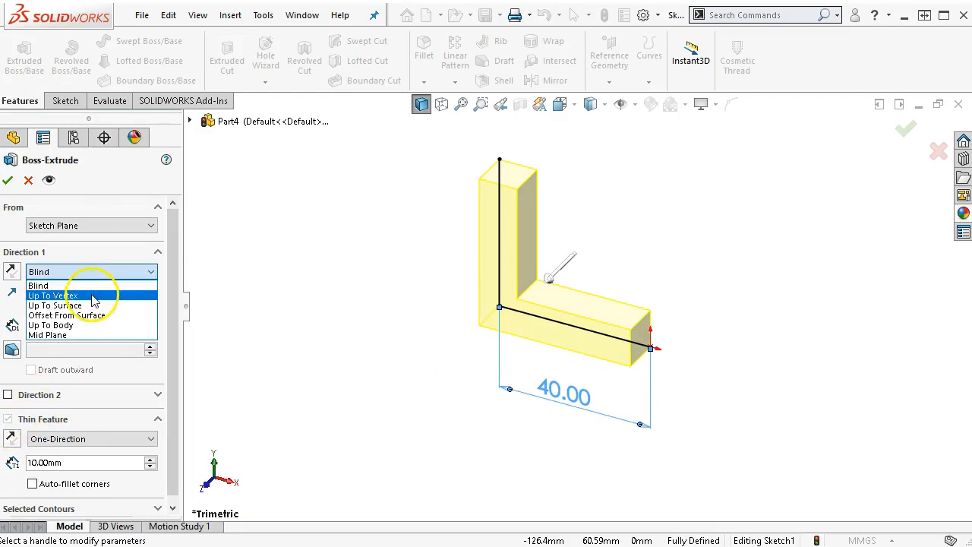
{"action": "left_click", "coordinate": [84, 335]}
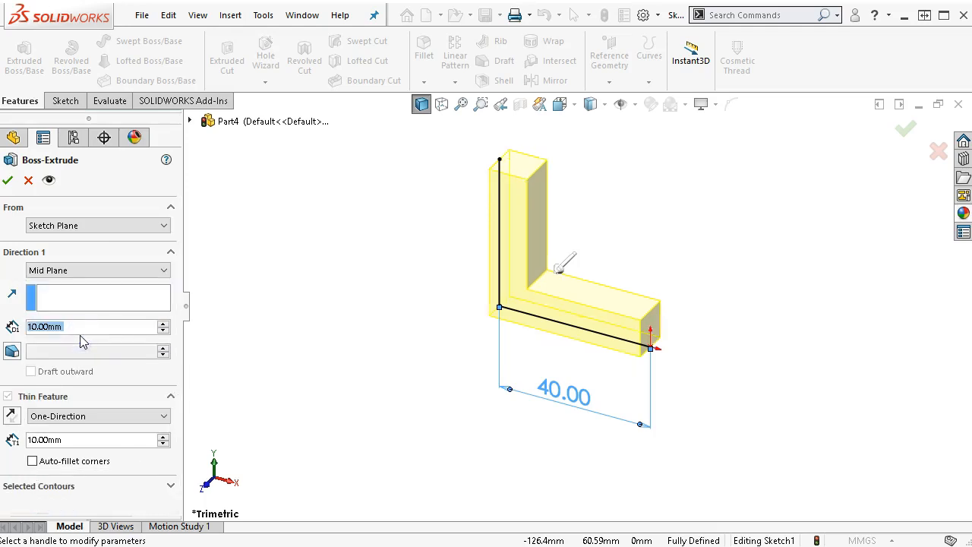
{"action": "left_click", "coordinate": [86, 336]}
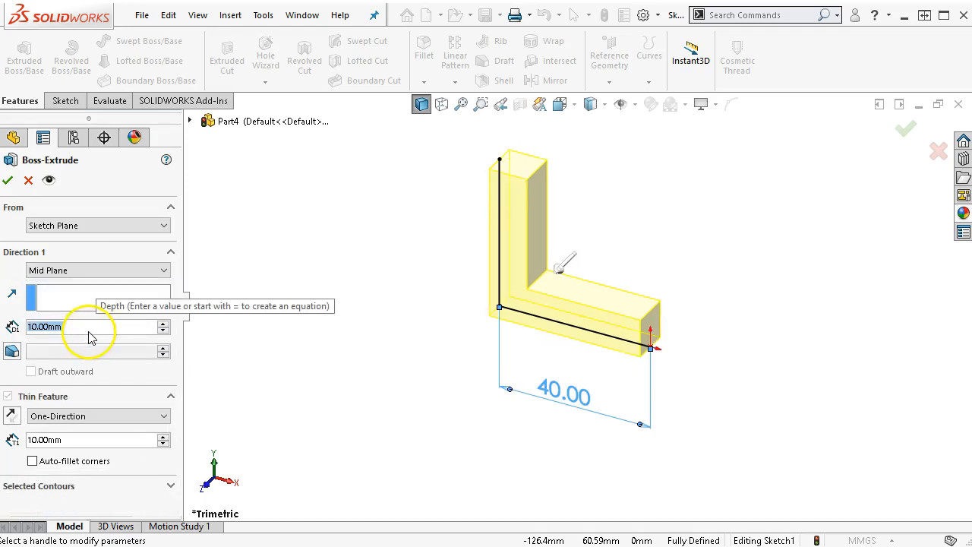
{"action": "type", "text": "30"}
{"action": "key", "text": "Return"}
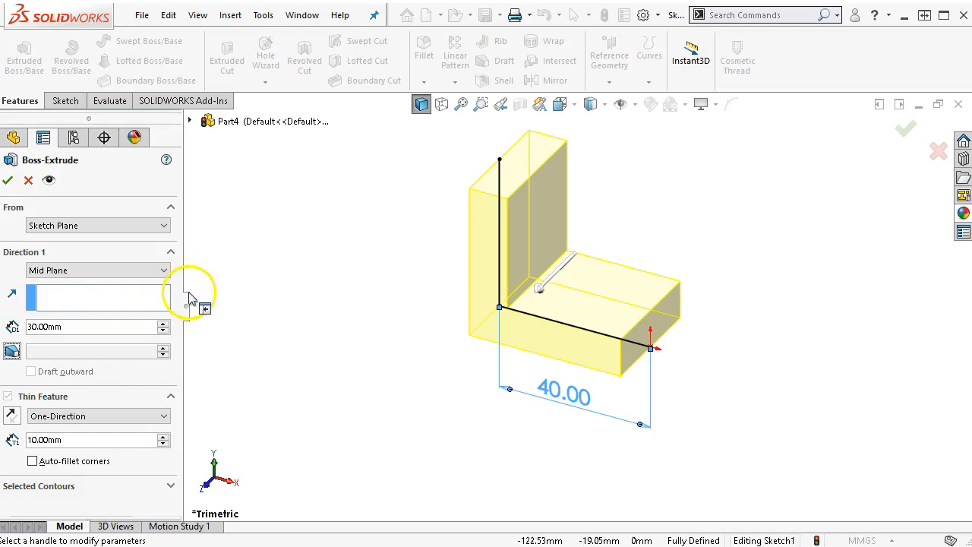
{"action": "left_click", "coordinate": [13, 180]}
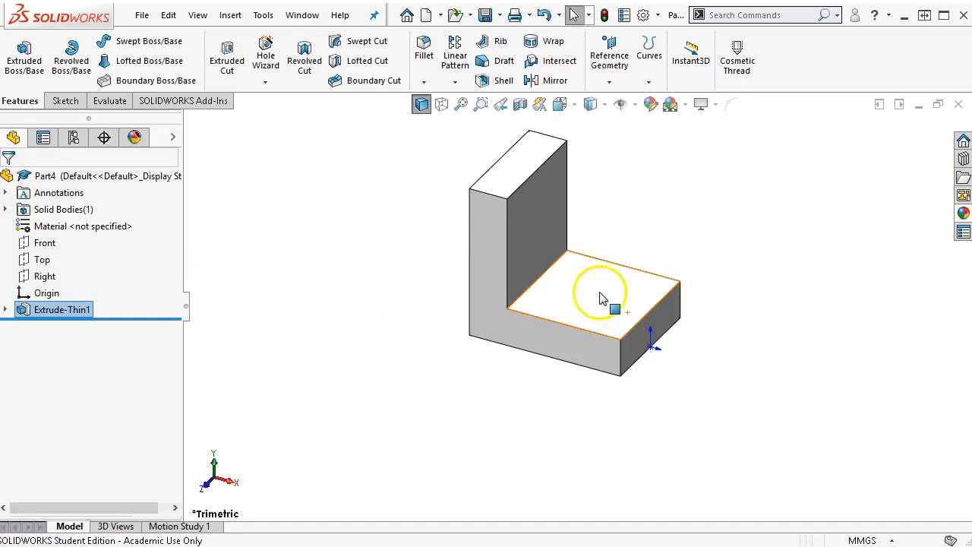
Start a sketch on the top face of the horizontal leg and draw a circle about 13.5 mm in diameter, centred about 15 mm from the outer edge.
{"action": "left_click", "coordinate": [600, 297]}
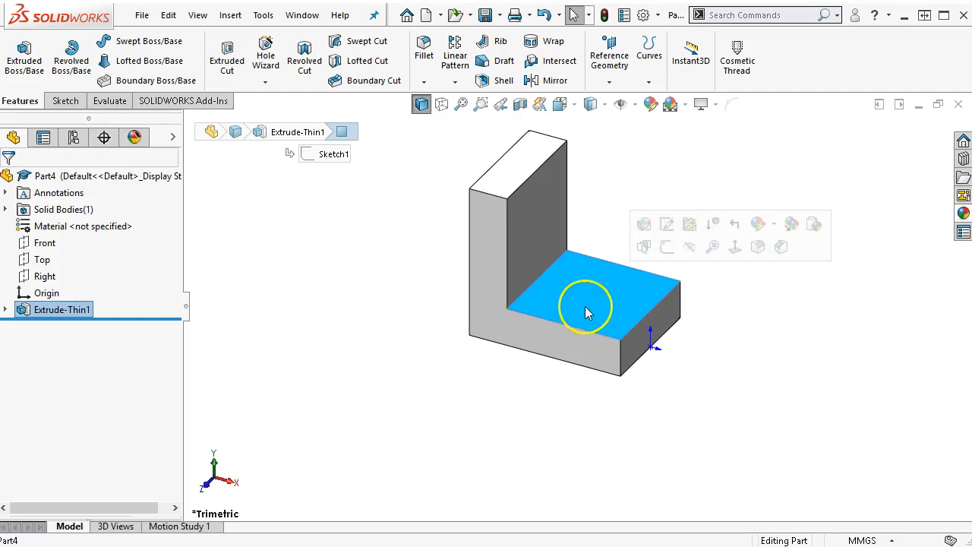
{"action": "left_click", "coordinate": [448, 207]}
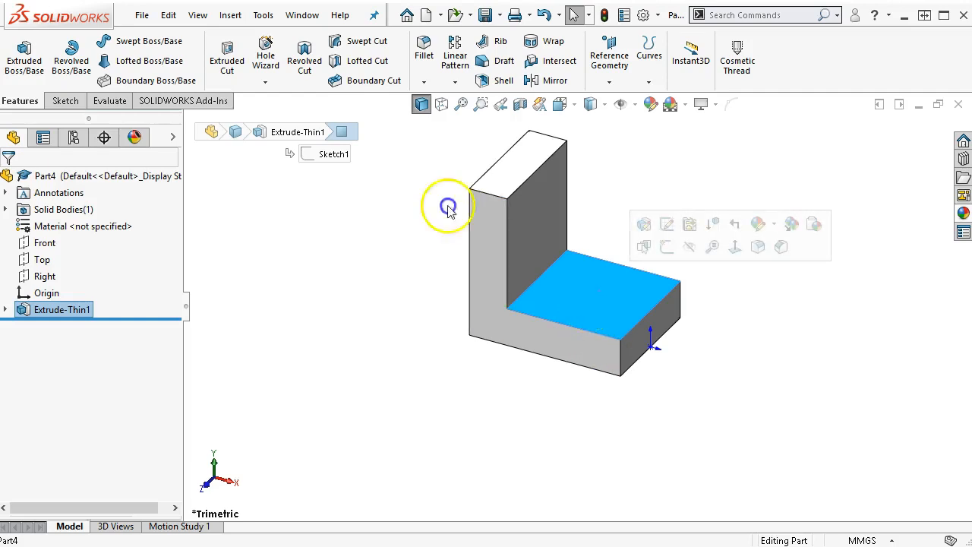
{"action": "left_click", "coordinate": [588, 305]}
{"action": "left_click", "coordinate": [657, 263]}
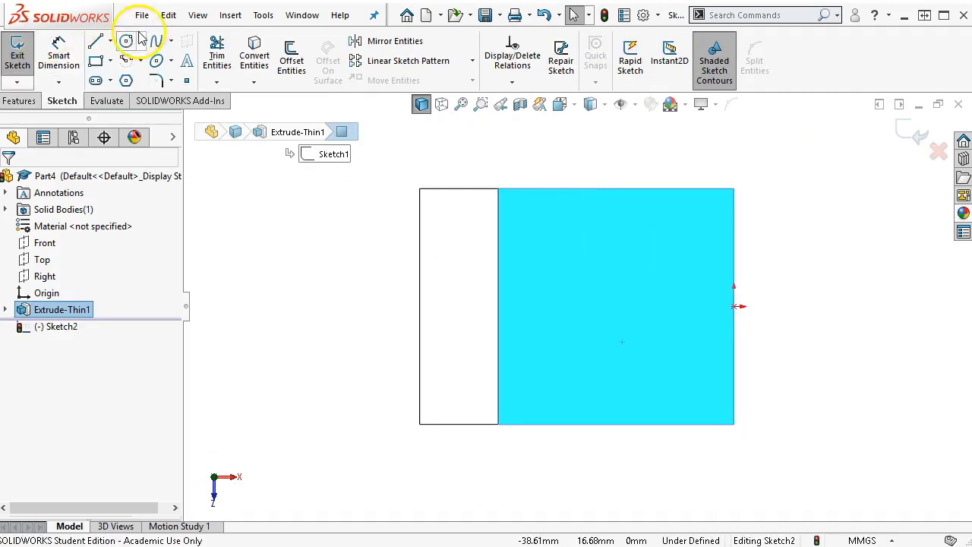
{"action": "left_click", "coordinate": [130, 42]}
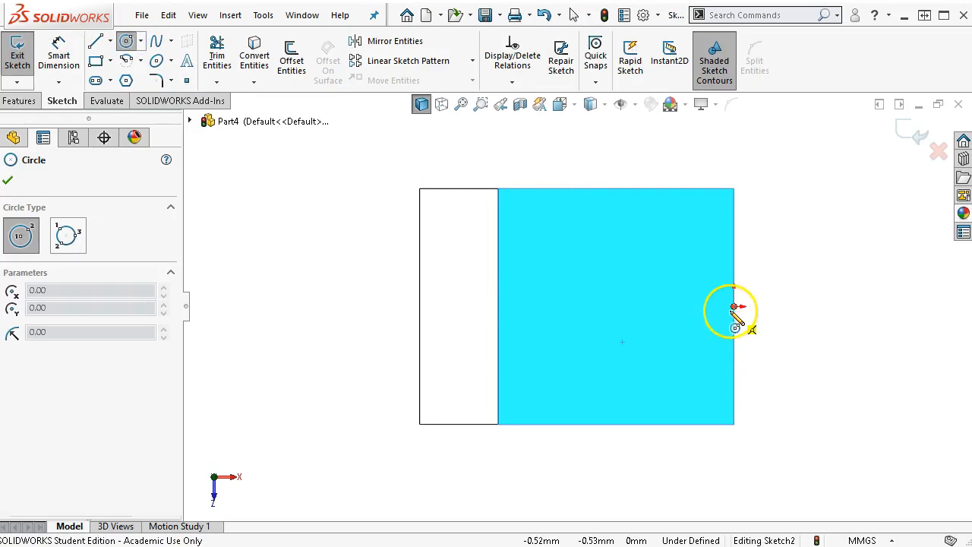
{"action": "left_click", "coordinate": [615, 307]}
{"action": "left_click", "coordinate": [666, 328]}
{"action": "right_click", "coordinate": [753, 317]}
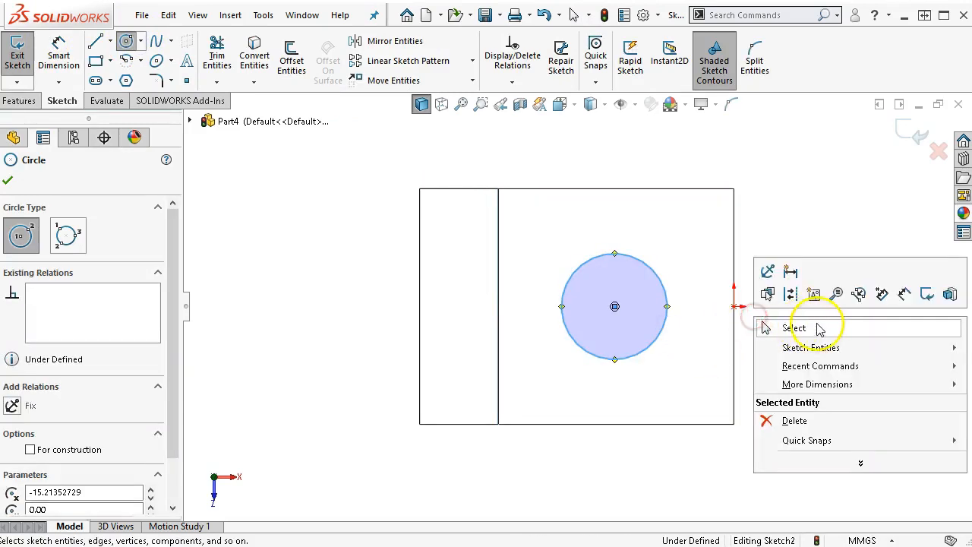
{"action": "left_click", "coordinate": [817, 328]}
Draw a diagonal construction centerline across the leg's face, from the outer corner to the opposite inner corner.
{"action": "left_click", "coordinate": [110, 42]}
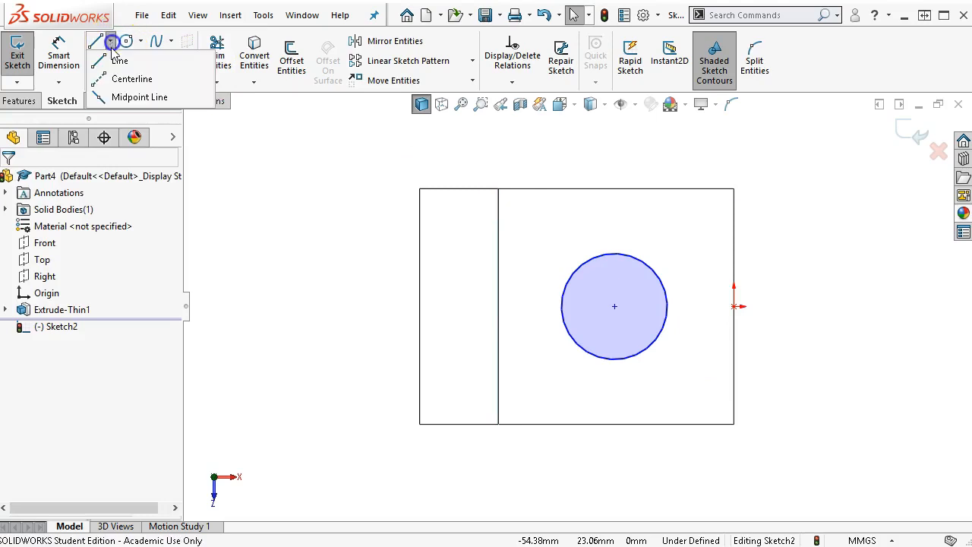
{"action": "left_click", "coordinate": [131, 79]}
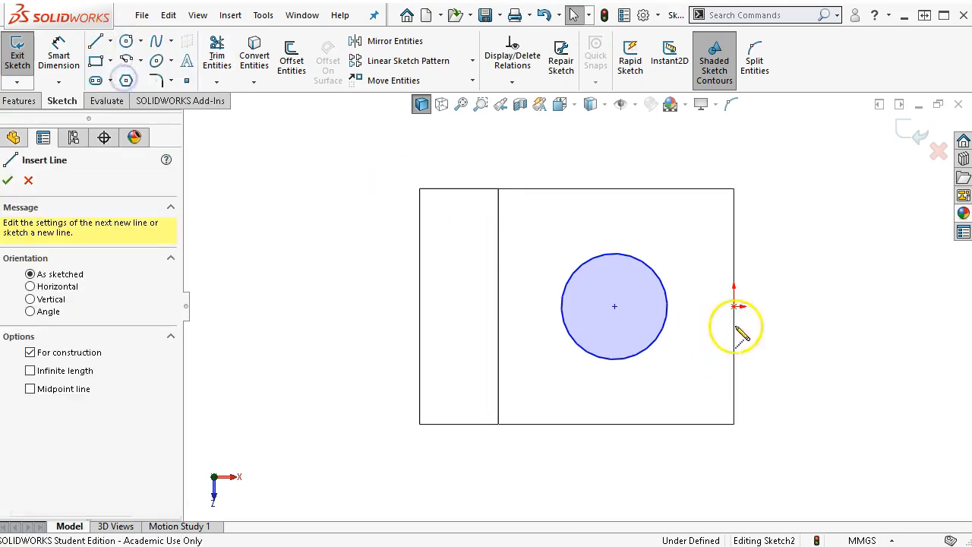
{"action": "left_click", "coordinate": [733, 190]}
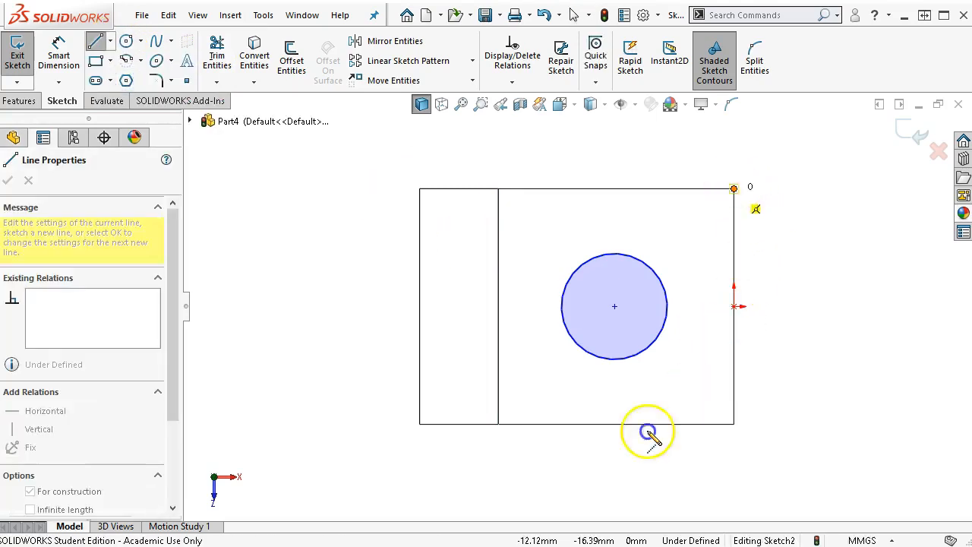
{"action": "left_click", "coordinate": [499, 424]}
{"action": "right_click", "coordinate": [746, 367]}
{"action": "left_click", "coordinate": [797, 367]}
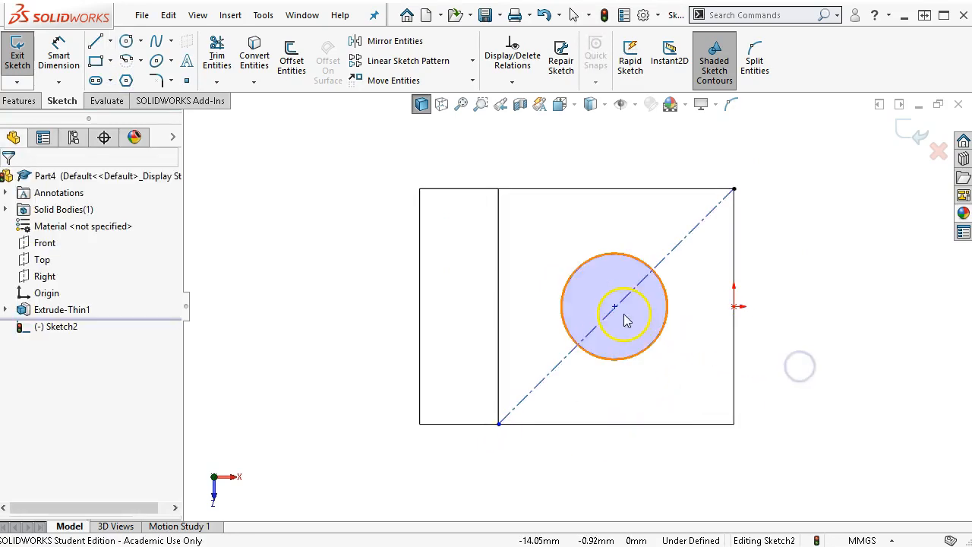
Attach the circle's centre to the midpoint of the diagonal centerline and fix the line's lower end to the face's inner corner.
{"action": "mouse_move", "coordinate": [615, 307]}
{"action": "left_mouse_down"}
{"action": "mouse_move", "coordinate": [681, 357]}
{"action": "mouse_move", "coordinate": [619, 308]}
{"action": "left_mouse_up"}
{"action": "left_click", "coordinate": [545, 446]}
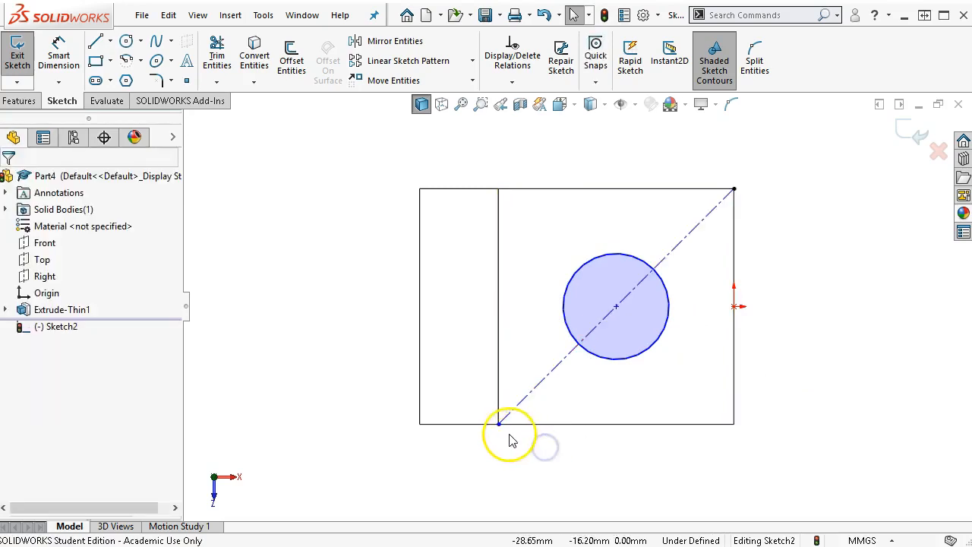
{"action": "left_click_drag", "start_coordinate": [498, 425], "coordinate": [498, 392]}
{"action": "left_click", "coordinate": [556, 466]}
{"action": "left_click", "coordinate": [575, 483]}
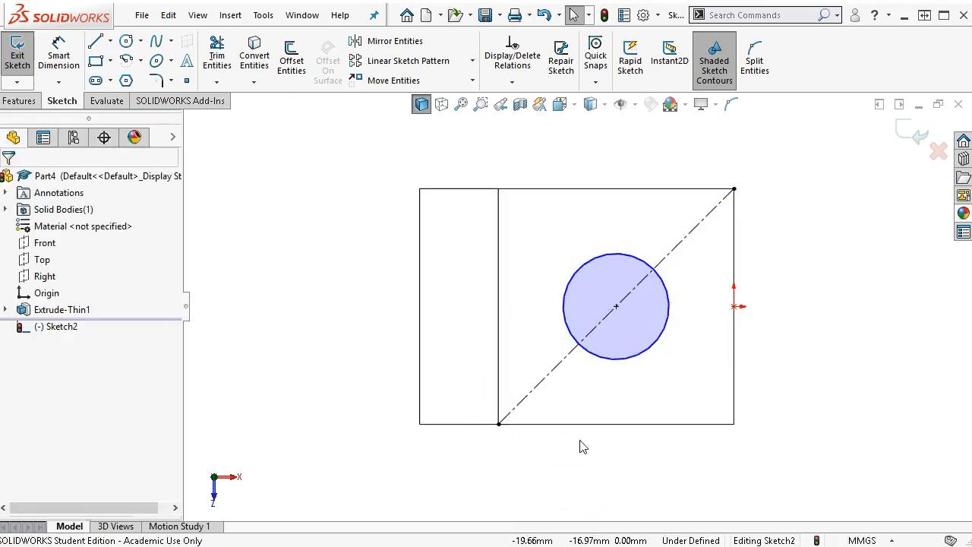
Dimension the circle's diameter to 10 mm.
{"action": "left_click", "coordinate": [55, 46]}
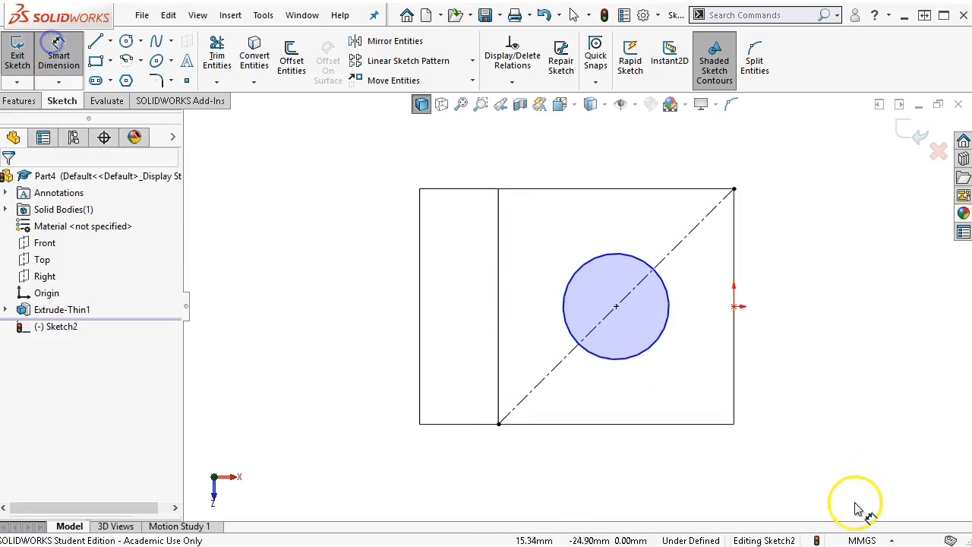
{"action": "left_click", "coordinate": [657, 370]}
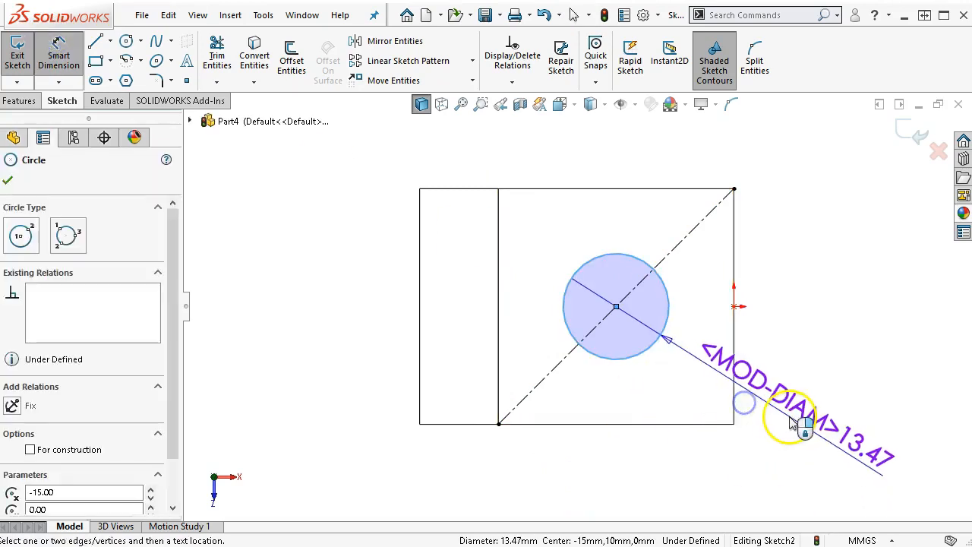
{"action": "left_click", "coordinate": [792, 420]}
{"action": "type", "text": "10"}
{"action": "key", "text": "Return"}
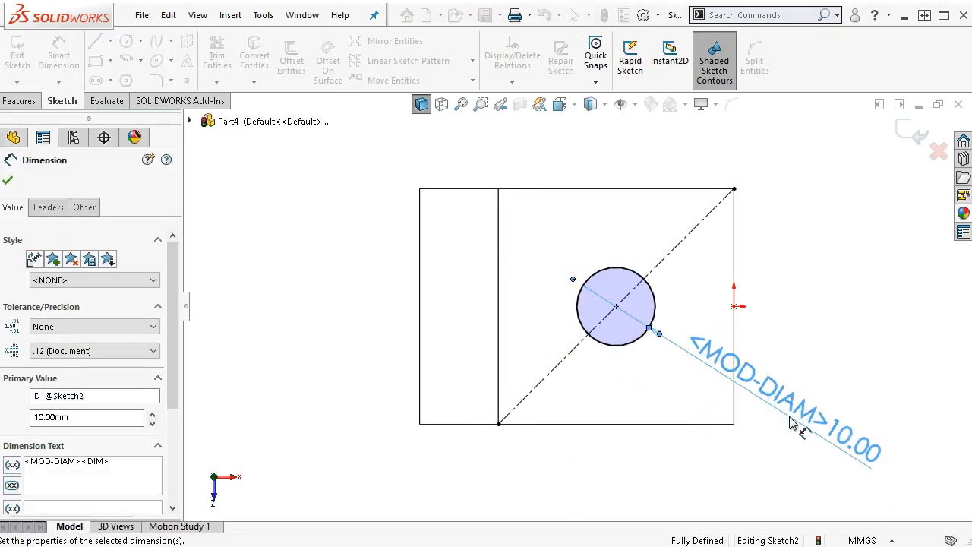
Cut the 10 mm circle through the horizontal leg with an Extruded Cut set to Through All.
{"action": "left_click", "coordinate": [36, 102]}
{"action": "left_click", "coordinate": [222, 59]}
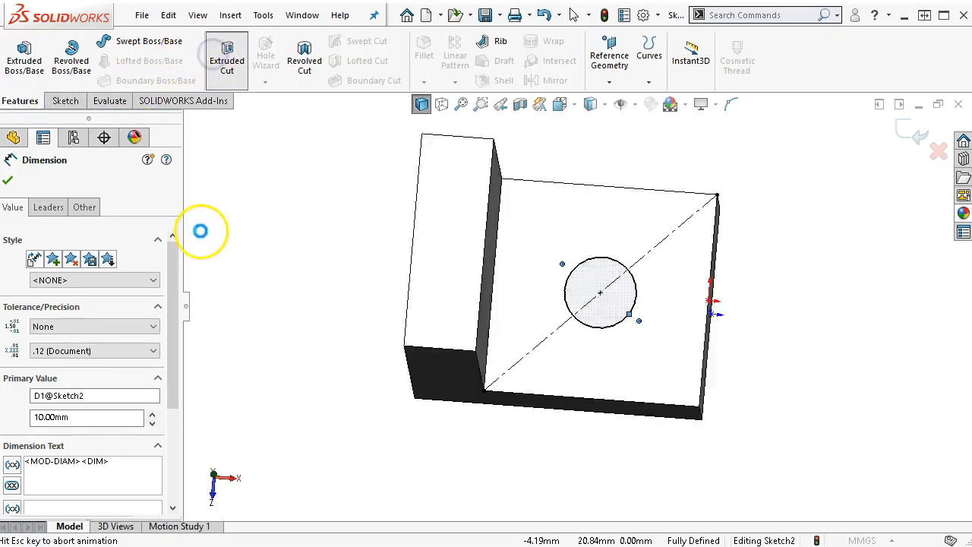
{"action": "left_click", "coordinate": [112, 271]}
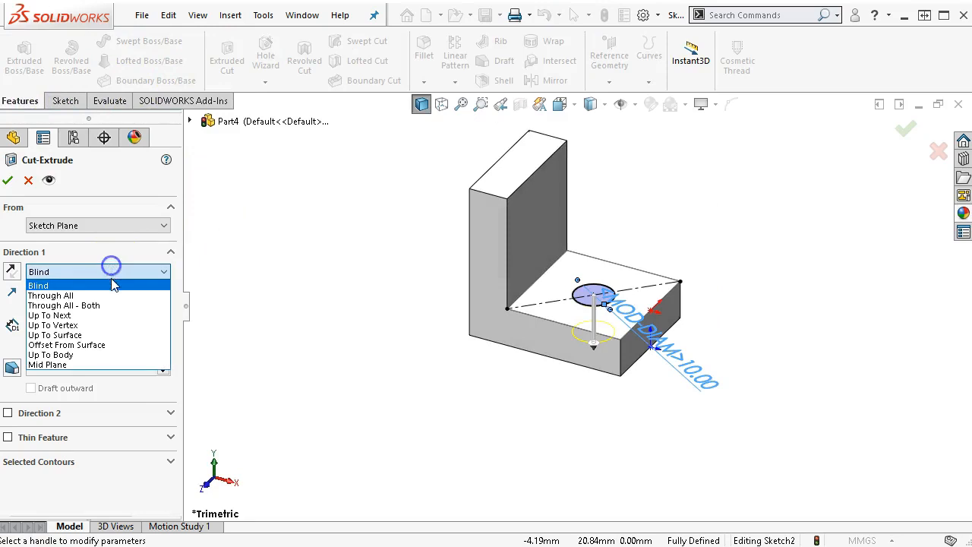
{"action": "left_click", "coordinate": [107, 296]}
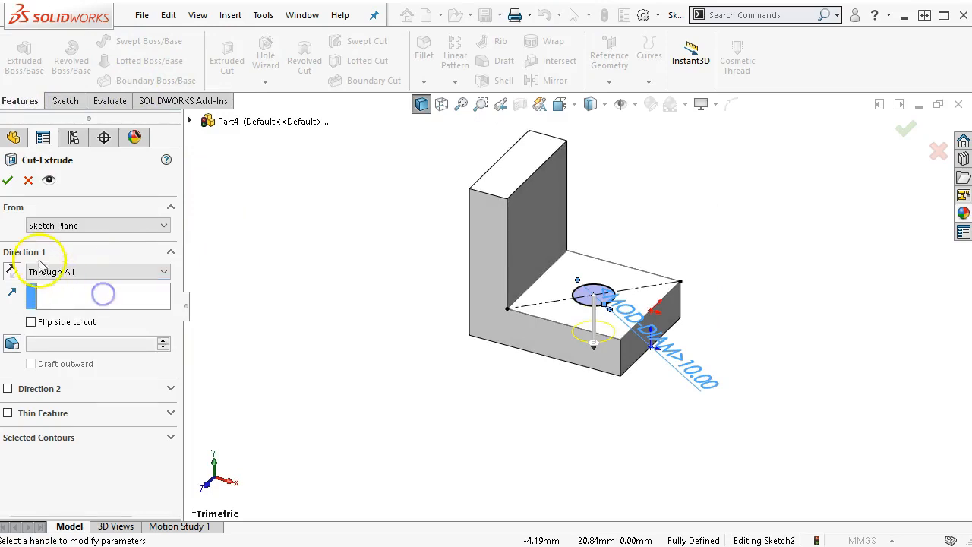
{"action": "left_click", "coordinate": [8, 180]}
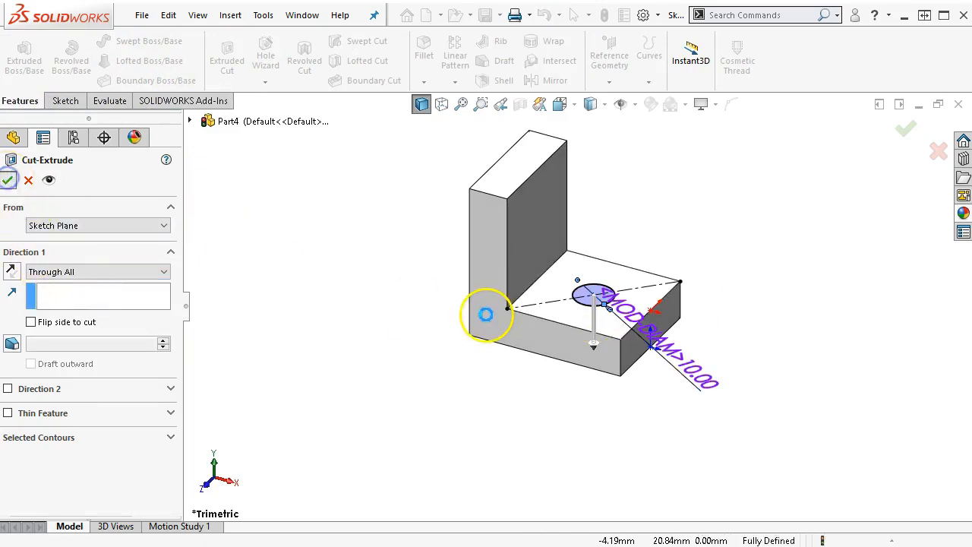
{"action": "left_click", "coordinate": [549, 206]}
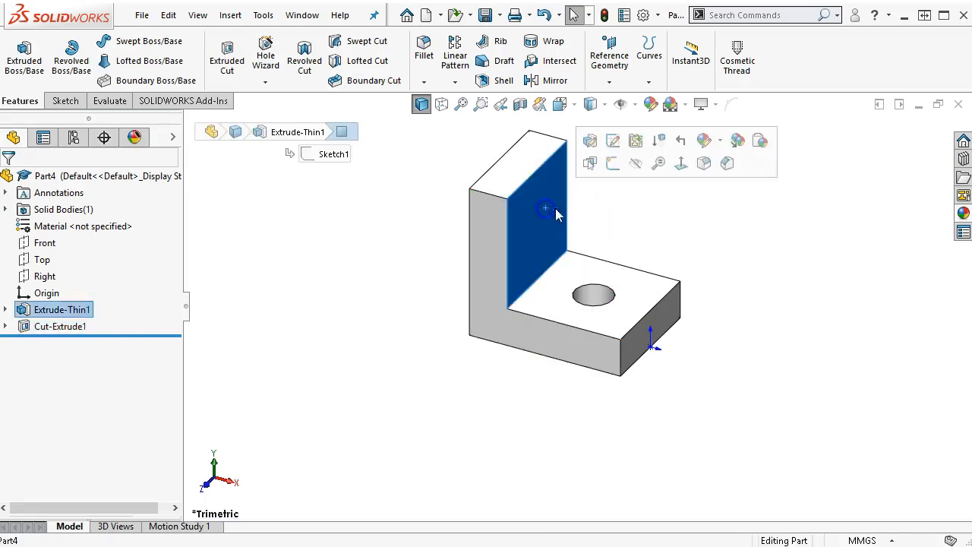
{"action": "left_click", "coordinate": [605, 171]}
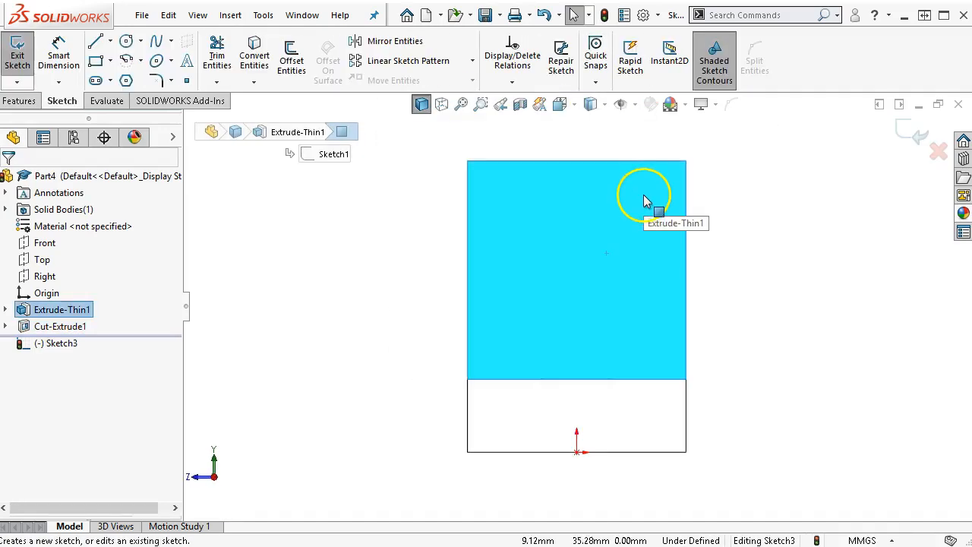
{"action": "mouse_move", "coordinate": [562, 271]}
{"action": "middle_mouse_down"}
{"action": "mouse_move", "coordinate": [590, 261]}
{"action": "mouse_move", "coordinate": [786, 278]}
{"action": "middle_mouse_up"}
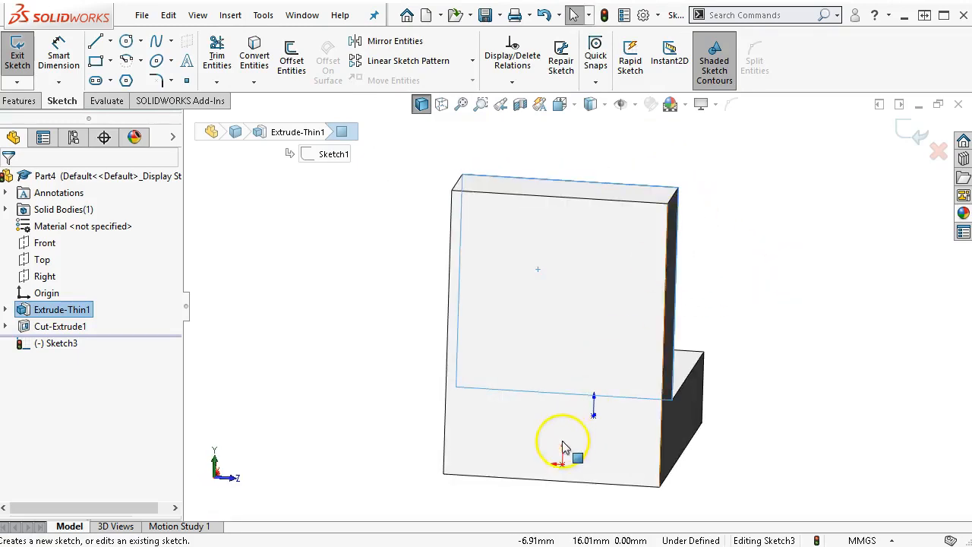
{"action": "middle_click_drag", "start_coordinate": [651, 269], "coordinate": [644, 306]}
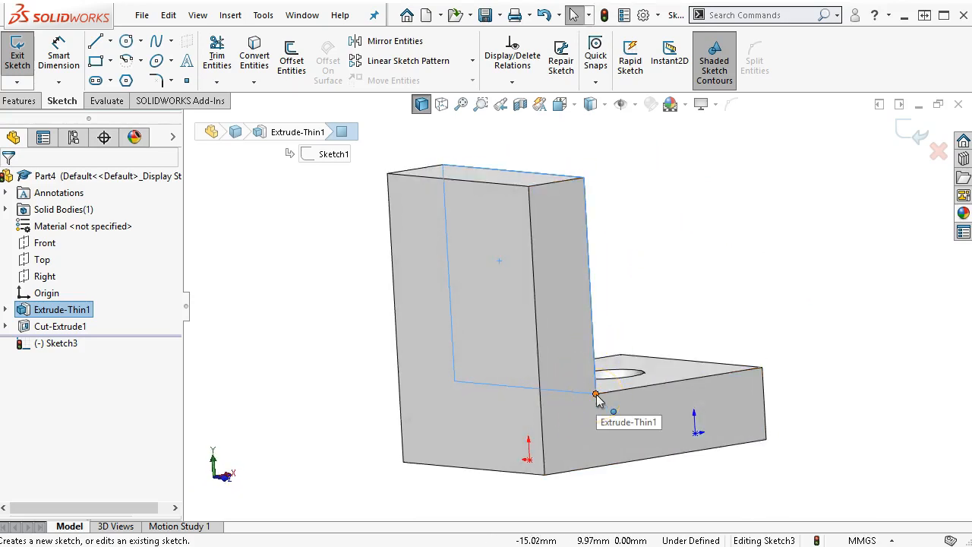
{"action": "left_click", "coordinate": [938, 151]}
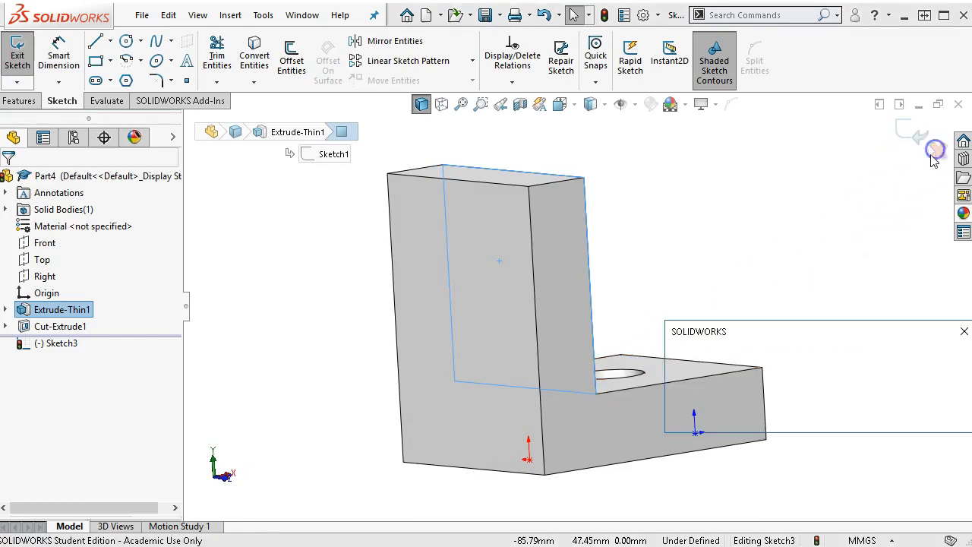
{"action": "left_click", "coordinate": [863, 415]}
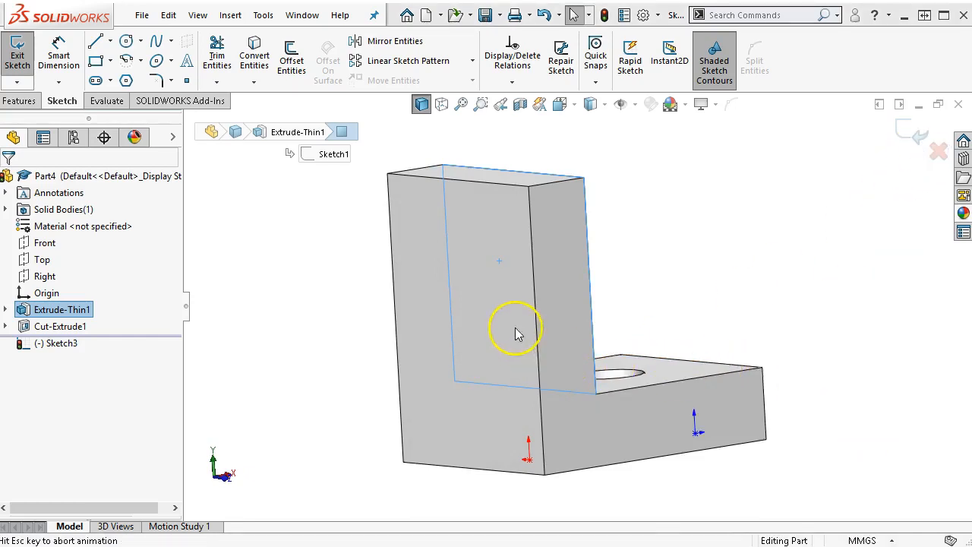
Start a sketch on the outer back face of the vertical leg.
{"action": "middle_click_drag", "start_coordinate": [486, 285], "coordinate": [777, 256]}
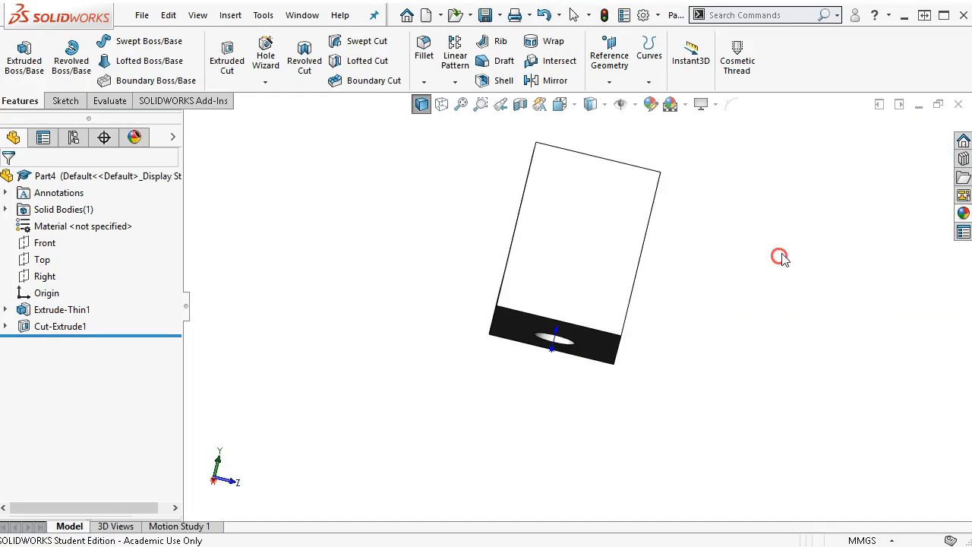
{"action": "left_click", "coordinate": [622, 230]}
{"action": "left_click", "coordinate": [689, 186]}
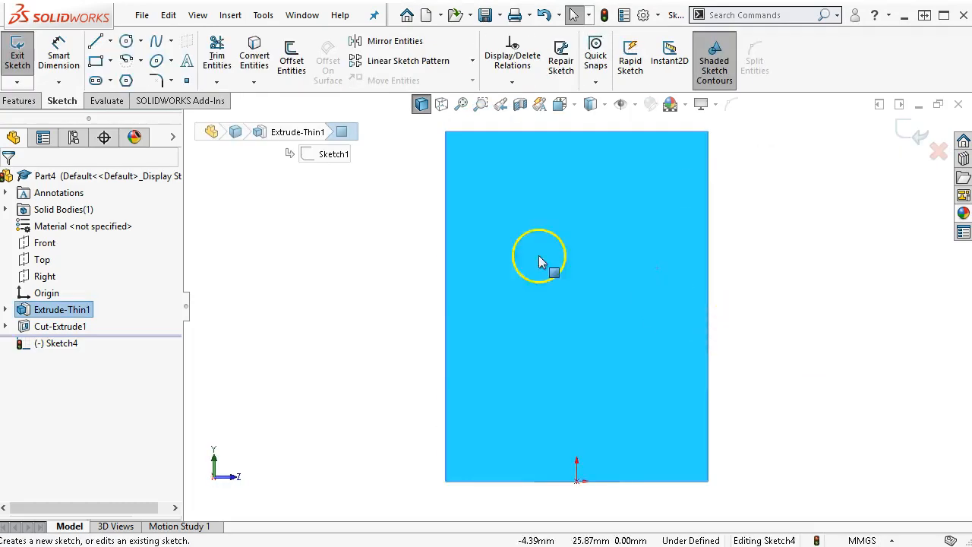
Show hidden lines and draw a vertical construction centerline from the top edge's midpoint to the midpoint of the hidden inner-corner edge.
{"action": "left_click", "coordinate": [110, 41]}
{"action": "left_click", "coordinate": [119, 76]}
{"action": "left_click", "coordinate": [441, 104]}
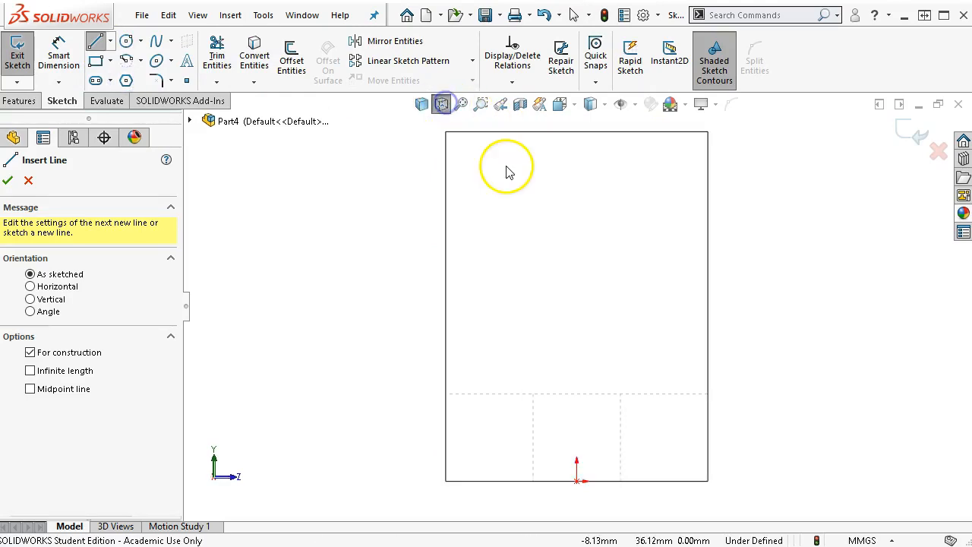
{"action": "left_click", "coordinate": [574, 104]}
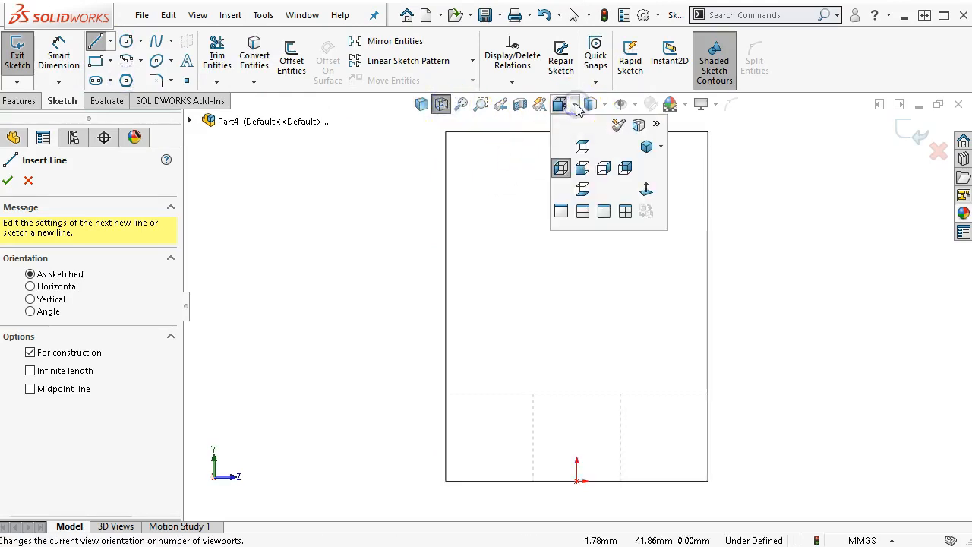
{"action": "left_click", "coordinate": [603, 104]}
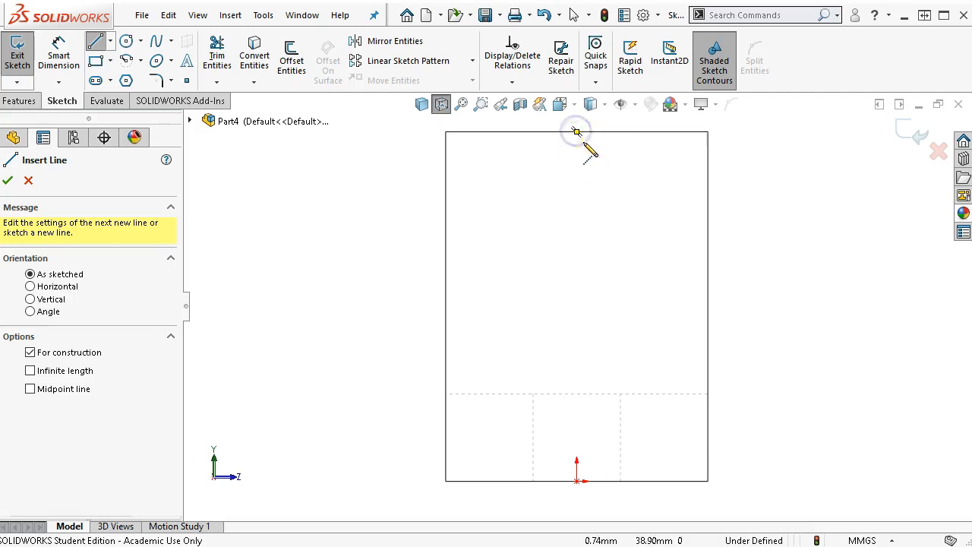
{"action": "left_click", "coordinate": [578, 133]}
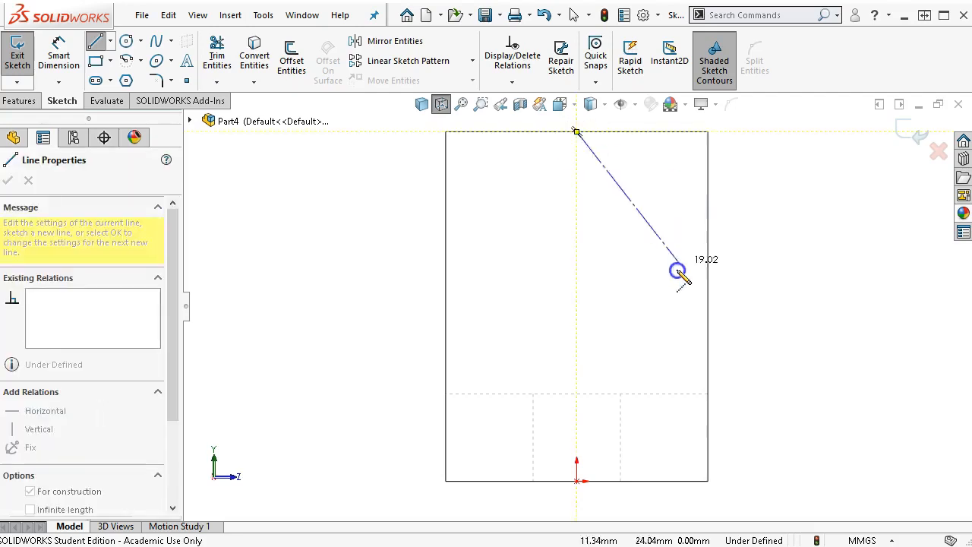
{"action": "left_click", "coordinate": [577, 393]}
{"action": "right_click", "coordinate": [836, 228]}
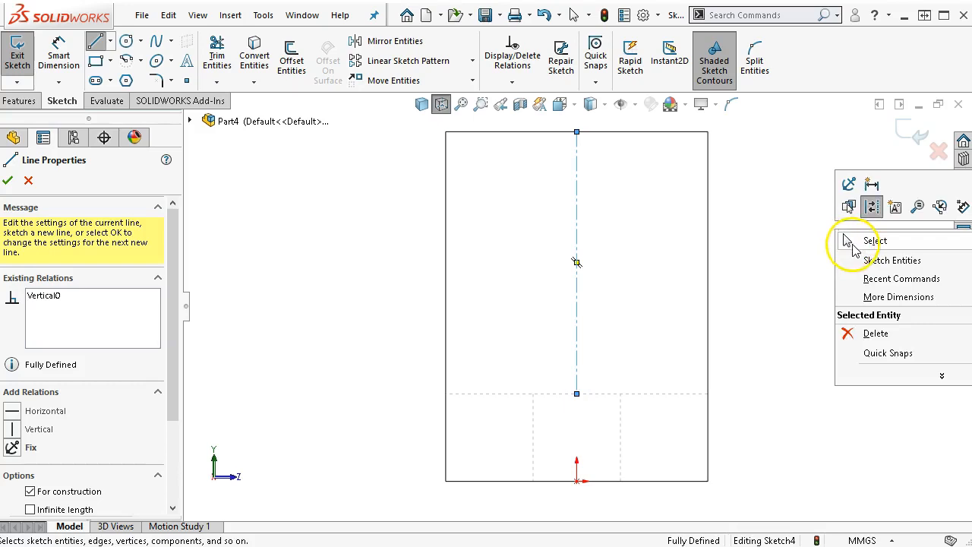
{"action": "left_click", "coordinate": [857, 243]}
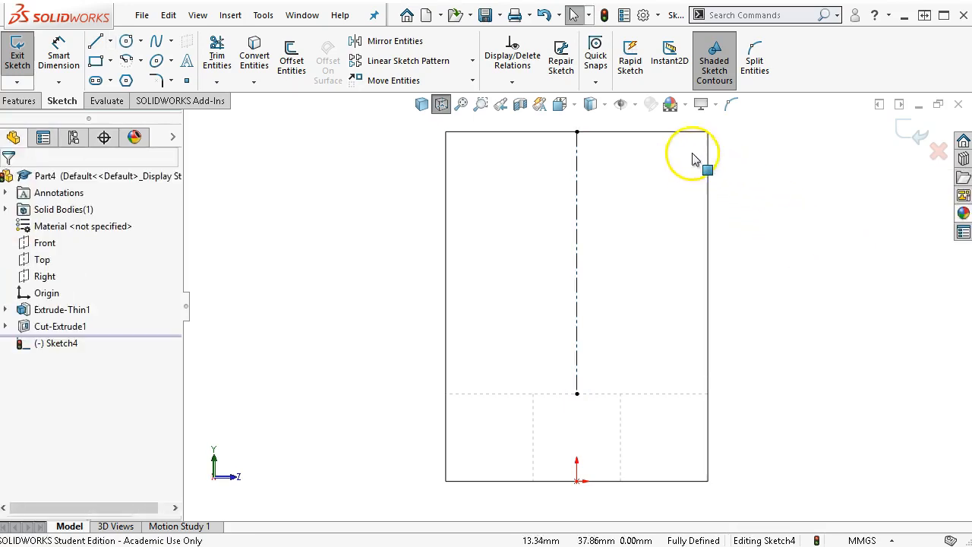
Draw a circle about 10 mm in diameter centred on the midpoint of the vertical centerline.
{"action": "left_click", "coordinate": [121, 43]}
{"action": "left_click_drag", "start_coordinate": [577, 263], "coordinate": [608, 296]}
{"action": "right_click", "coordinate": [608, 296]}
{"action": "left_click", "coordinate": [661, 306]}
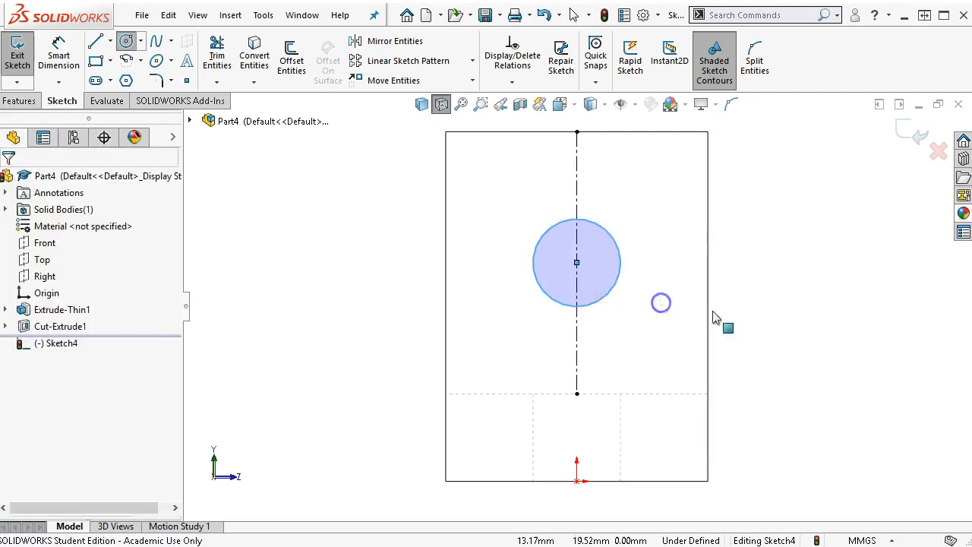
Dimension the diameter of the circle on the vertical leg to 10 mm.
{"action": "mouse_move", "coordinate": [844, 297]}
{"action": "middle_mouse_down"}
{"action": "mouse_move", "coordinate": [792, 329]}
{"action": "mouse_move", "coordinate": [786, 372]}
{"action": "middle_mouse_up"}
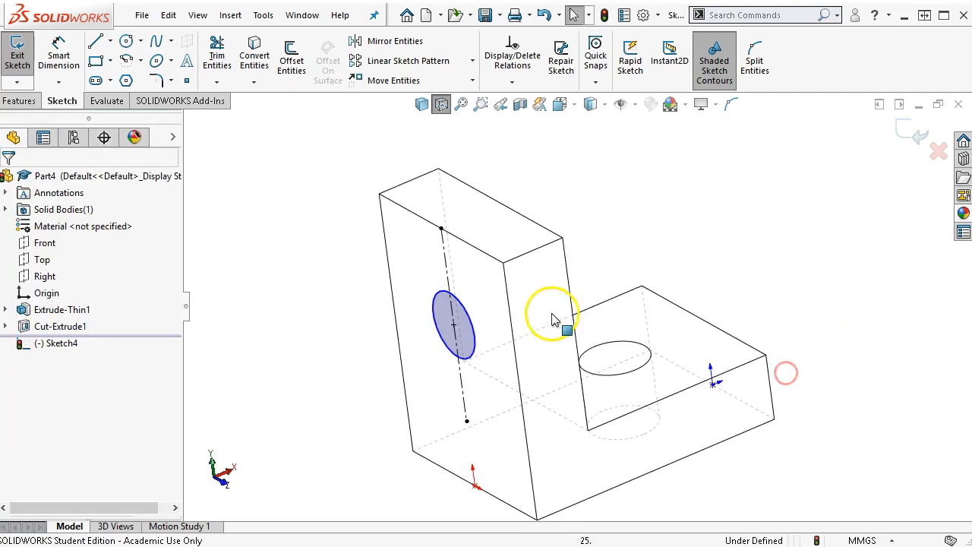
{"action": "scroll", "coordinate": [558, 316], "scroll_direction": "up", "scroll_amount": 2}
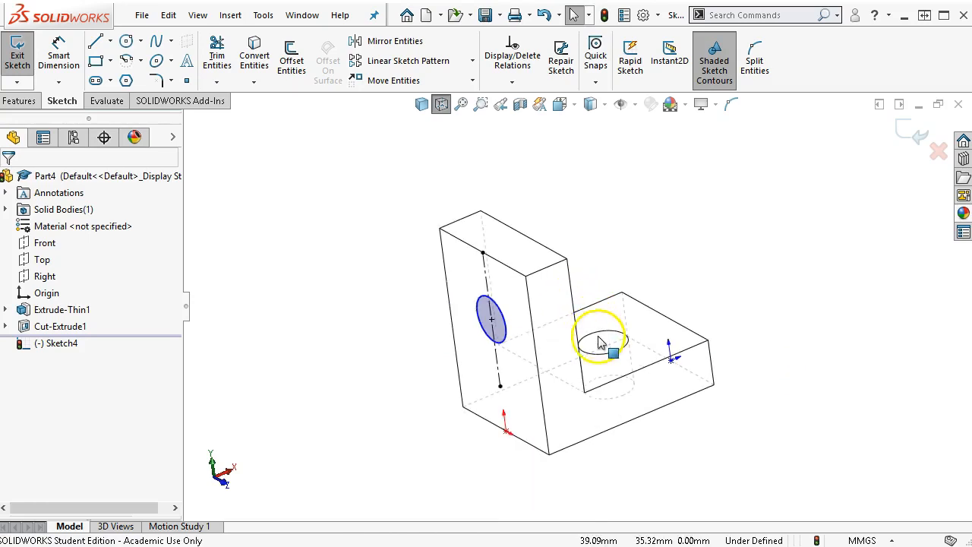
{"action": "mouse_move", "coordinate": [582, 218]}
{"action": "middle_mouse_down"}
{"action": "mouse_move", "coordinate": [585, 304]}
{"action": "mouse_move", "coordinate": [688, 186]}
{"action": "middle_mouse_up"}
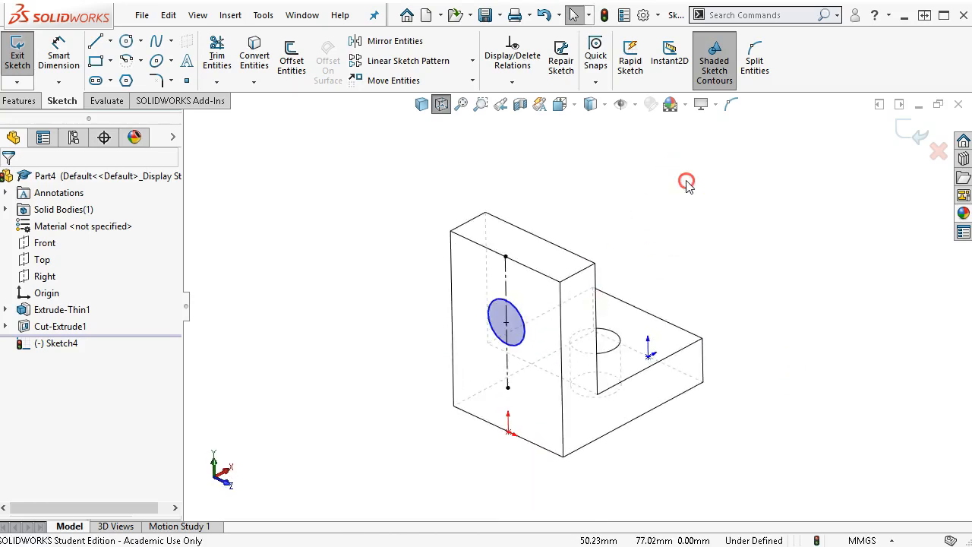
{"action": "right_click", "coordinate": [687, 186]}
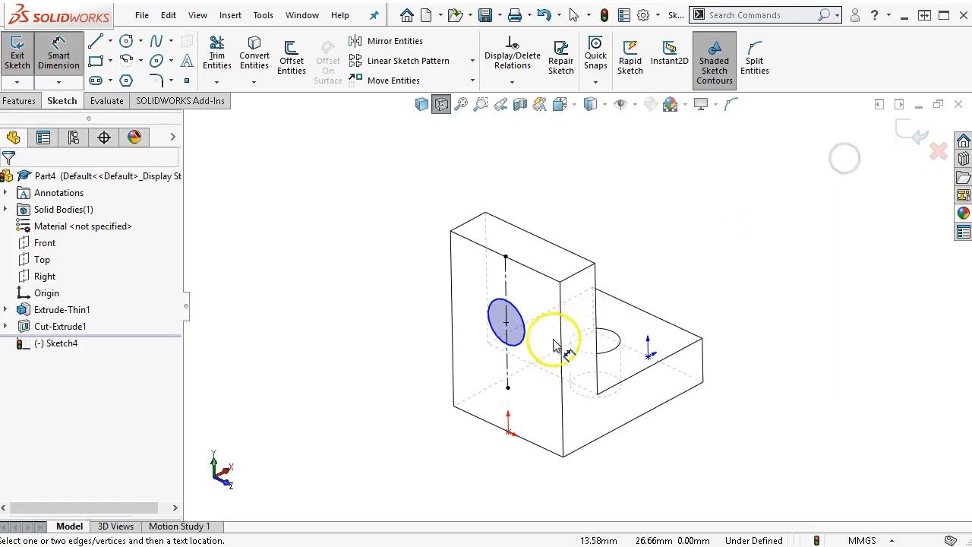
{"action": "left_click", "coordinate": [526, 334]}
{"action": "left_click", "coordinate": [702, 228]}
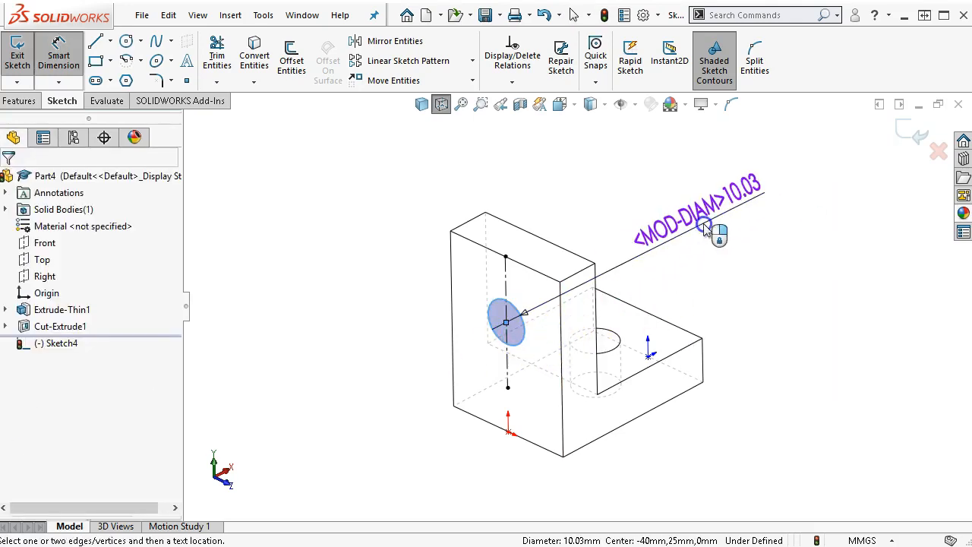
{"action": "key", "text": "Return"}
{"action": "right_click", "coordinate": [720, 243]}
{"action": "left_click", "coordinate": [760, 283]}
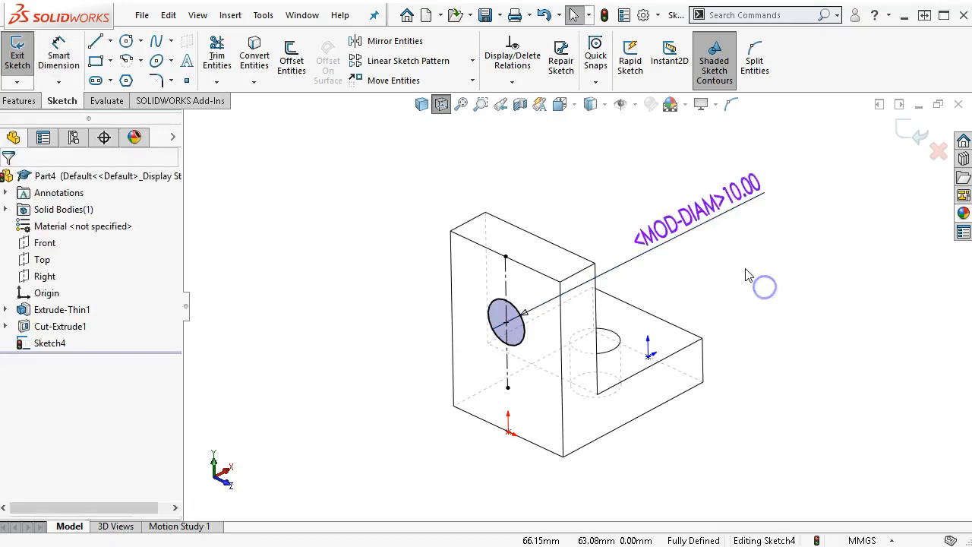
Cut the circle through the vertical leg with a Through All Extruded Cut and show the part shaded in isometric view.
{"action": "left_click", "coordinate": [32, 104]}
{"action": "left_click", "coordinate": [227, 59]}
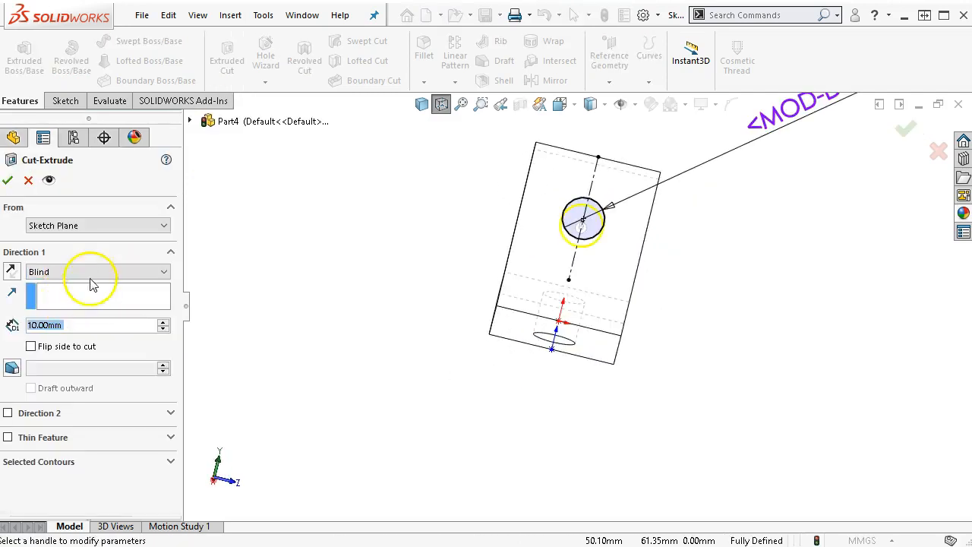
{"action": "left_click", "coordinate": [84, 272]}
{"action": "left_click", "coordinate": [67, 297]}
{"action": "left_click", "coordinate": [8, 180]}
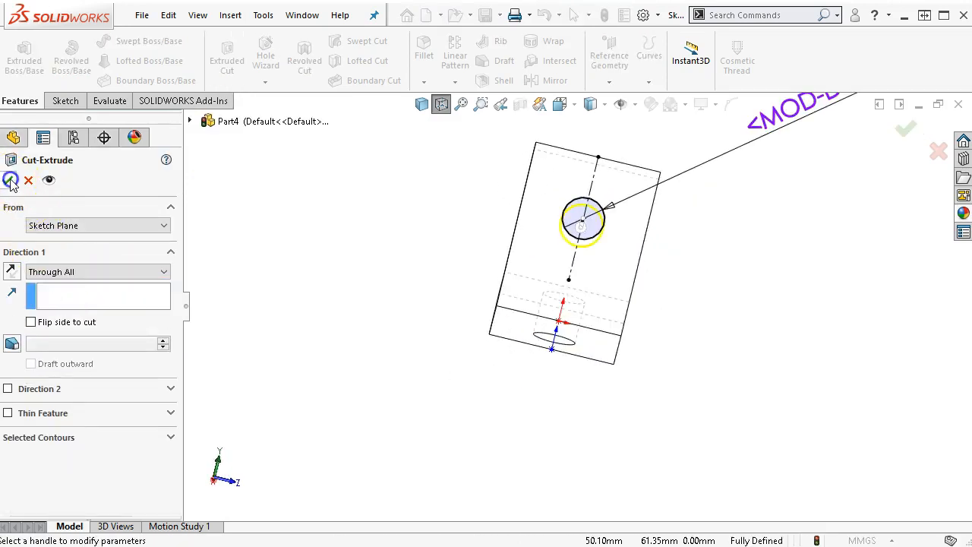
{"action": "key", "text": "ctrl+7"}
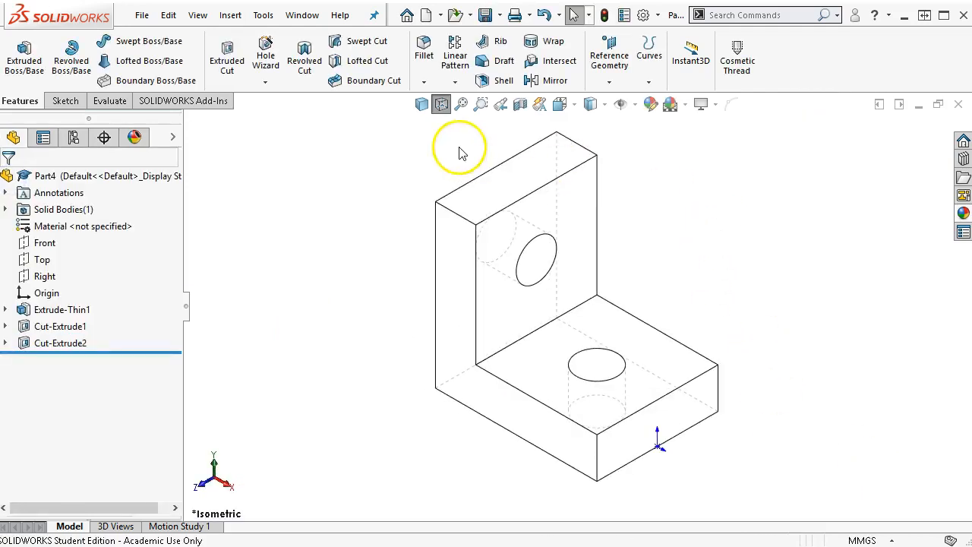
{"action": "left_click", "coordinate": [422, 104]}
Save the part as L-Bracket in the Ch5-2 thru 8 folder.
{"action": "left_click", "coordinate": [454, 16]}
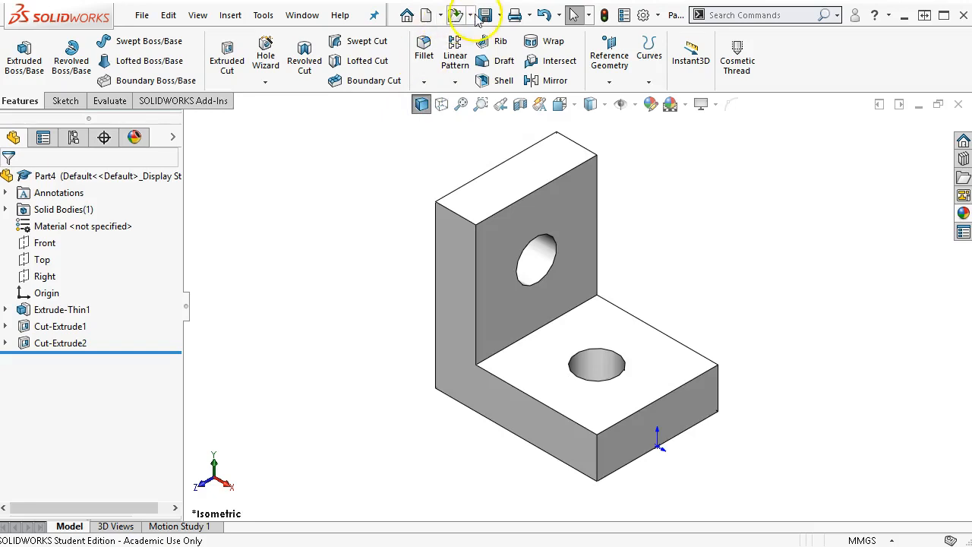
{"action": "left_click", "coordinate": [483, 15]}
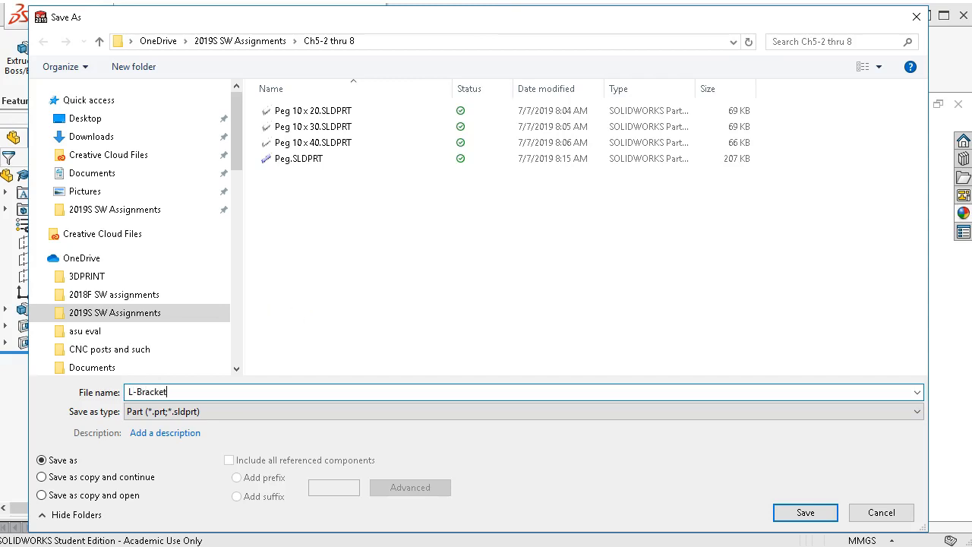
{"action": "left_click", "coordinate": [805, 512]}
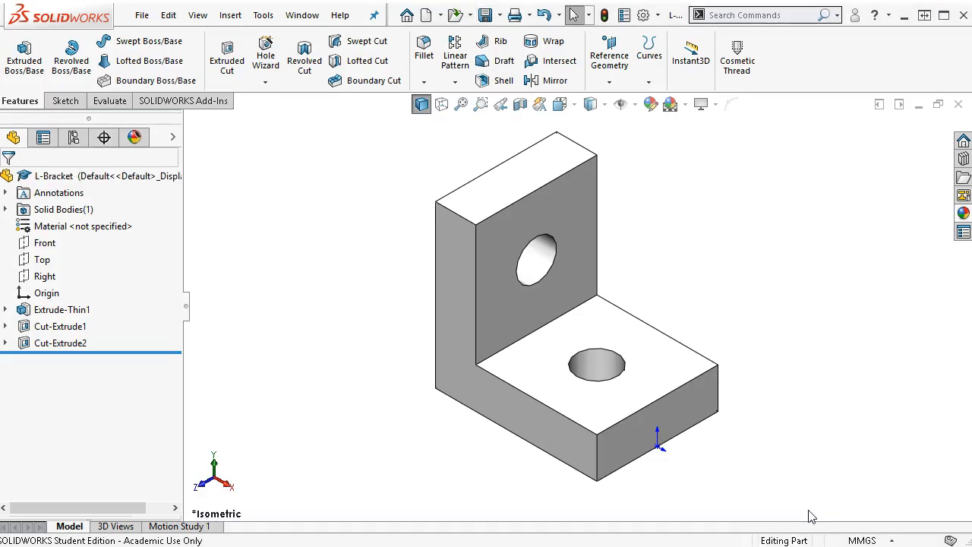
Switch to the textbook reader to check the bracket drawings on page 353, and return to the SolidWorks part.
{"action": "key", "text": "alt+Tab"}
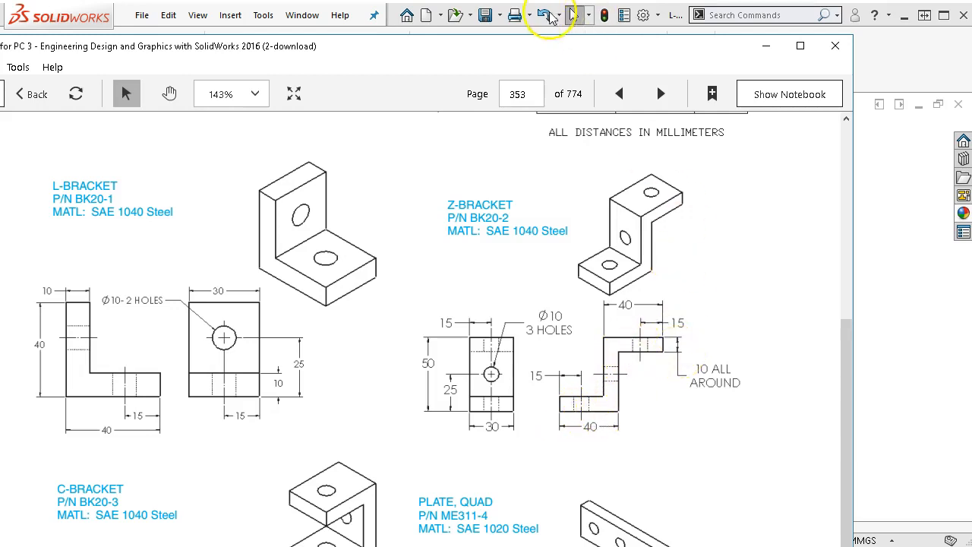
{"action": "left_click_drag", "start_coordinate": [434, 53], "coordinate": [971, 86]}
{"action": "left_click", "coordinate": [448, 204]}
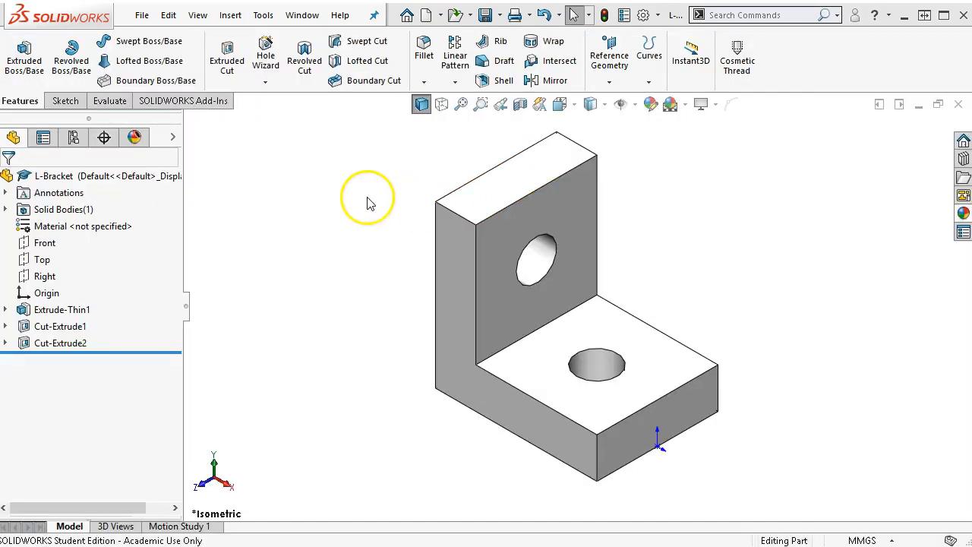
Close the L-Bracket part and reopen L-Bracket.SLDPRT from the recent documents.
{"action": "left_click", "coordinate": [956, 104]}
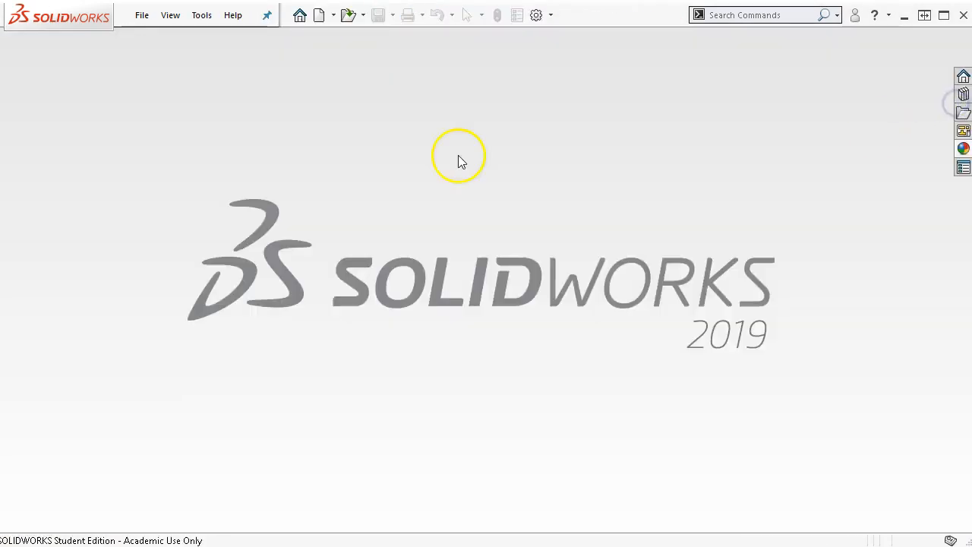
{"action": "left_click", "coordinate": [142, 16]}
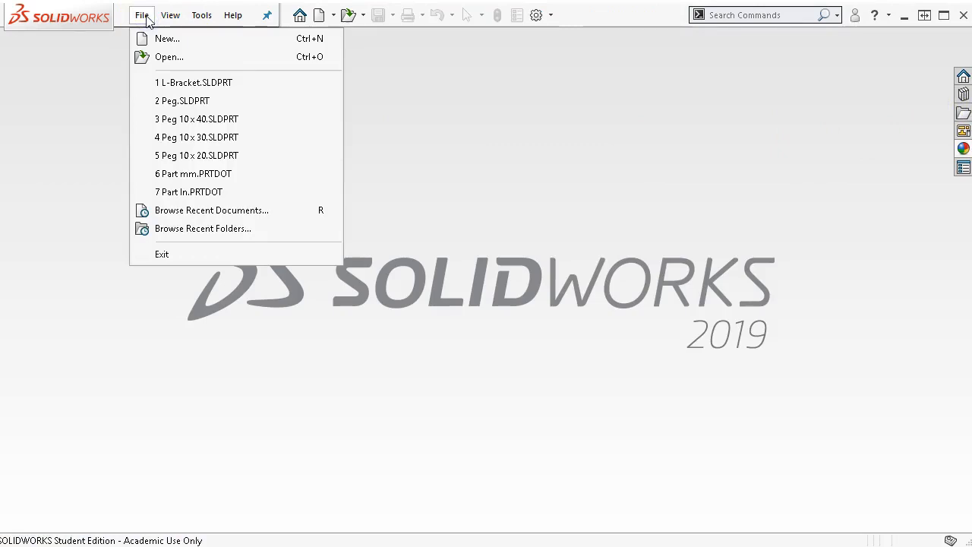
{"action": "left_click", "coordinate": [160, 82]}
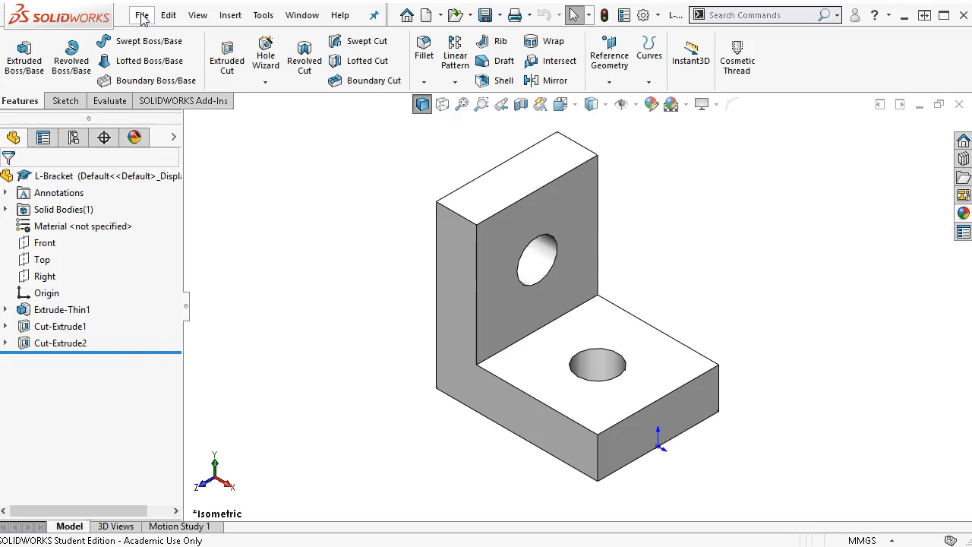
Save the part as a copy named Z-Bracket in the Ch5-2 thru 8 folder and open that copy.
{"action": "left_click", "coordinate": [142, 17]}
{"action": "left_click", "coordinate": [185, 202]}
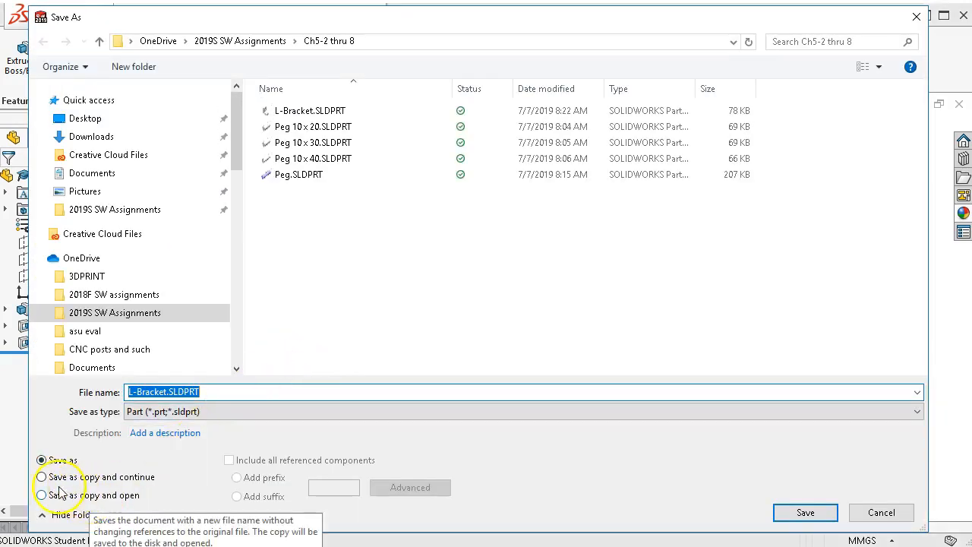
{"action": "left_click", "coordinate": [42, 496]}
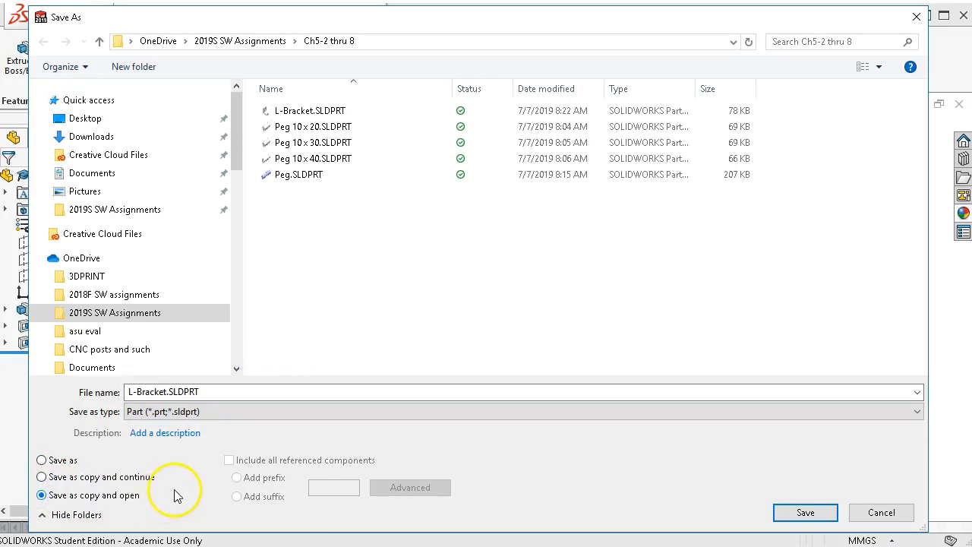
{"action": "double_click", "coordinate": [128, 391]}
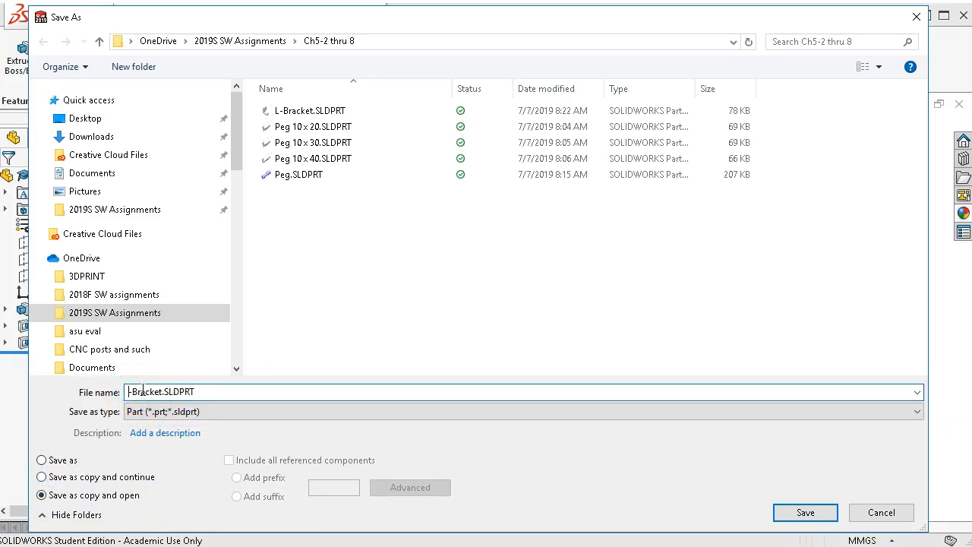
{"action": "left_click", "coordinate": [827, 514]}
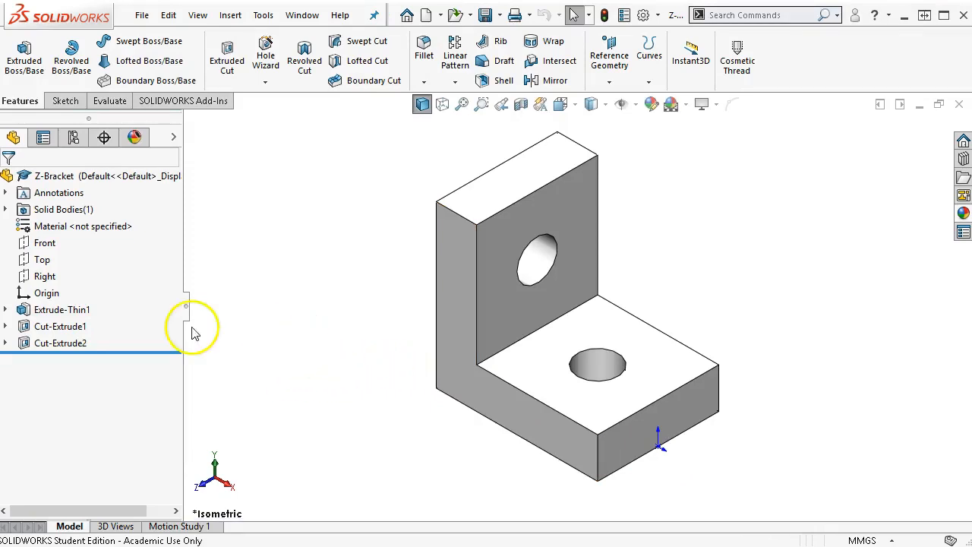
Edit the base sketch of Extrude-Thin1 and add a horizontal line about 53 mm long, running outward from the vertical line's upper end.
{"action": "left_click", "coordinate": [6, 310]}
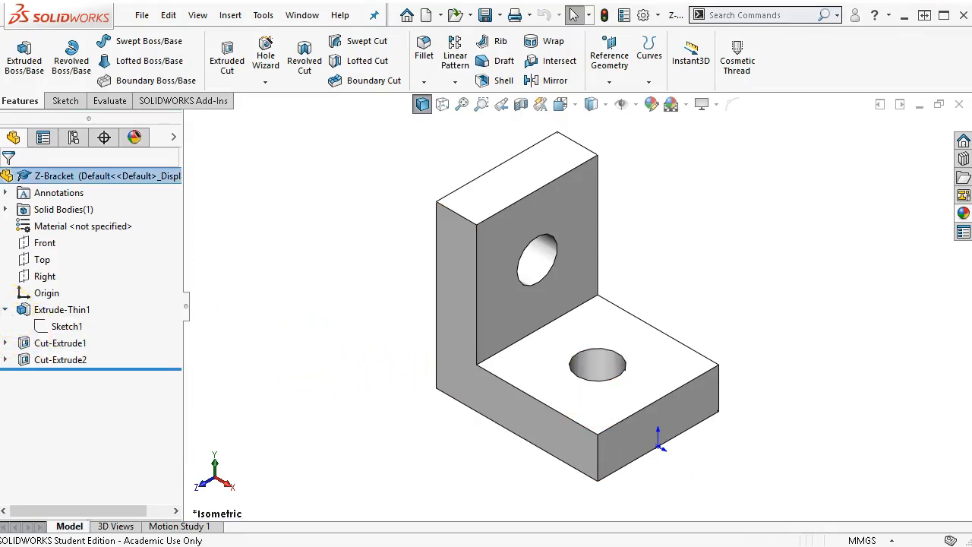
{"action": "left_click", "coordinate": [42, 326]}
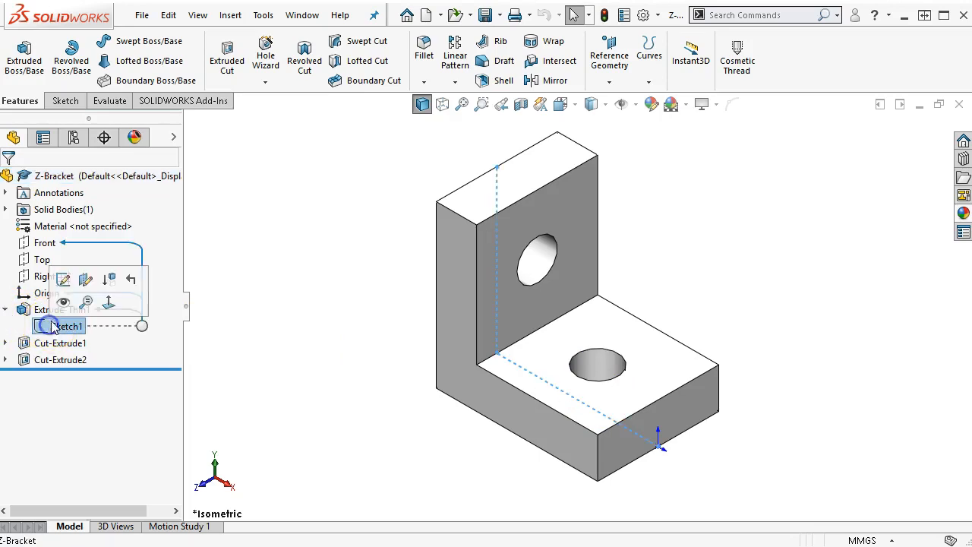
{"action": "left_click", "coordinate": [65, 278]}
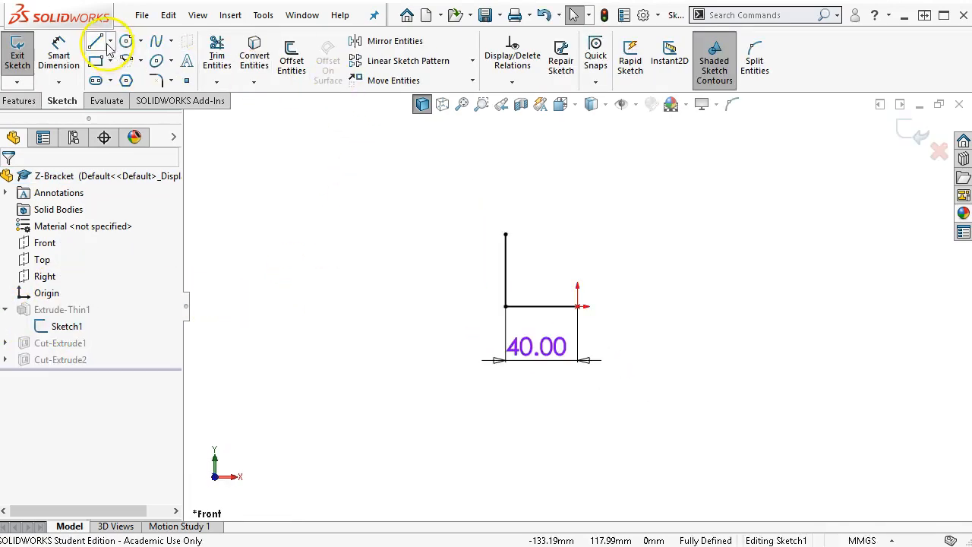
{"action": "left_click", "coordinate": [97, 42]}
{"action": "left_click", "coordinate": [506, 235]}
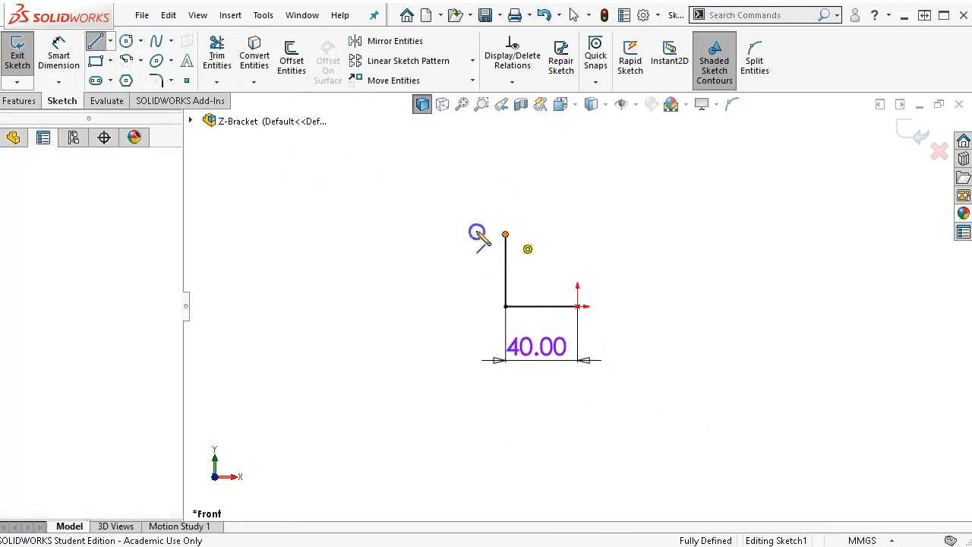
{"action": "left_click", "coordinate": [410, 234]}
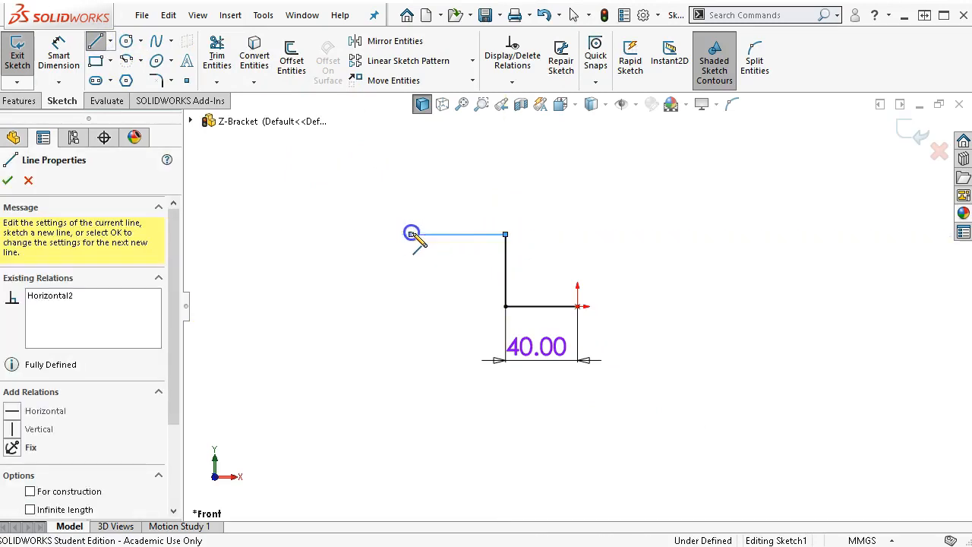
{"action": "scroll", "coordinate": [419, 239], "scroll_direction": "down", "scroll_amount": 2}
{"action": "right_click", "coordinate": [646, 216]}
{"action": "left_click", "coordinate": [693, 223]}
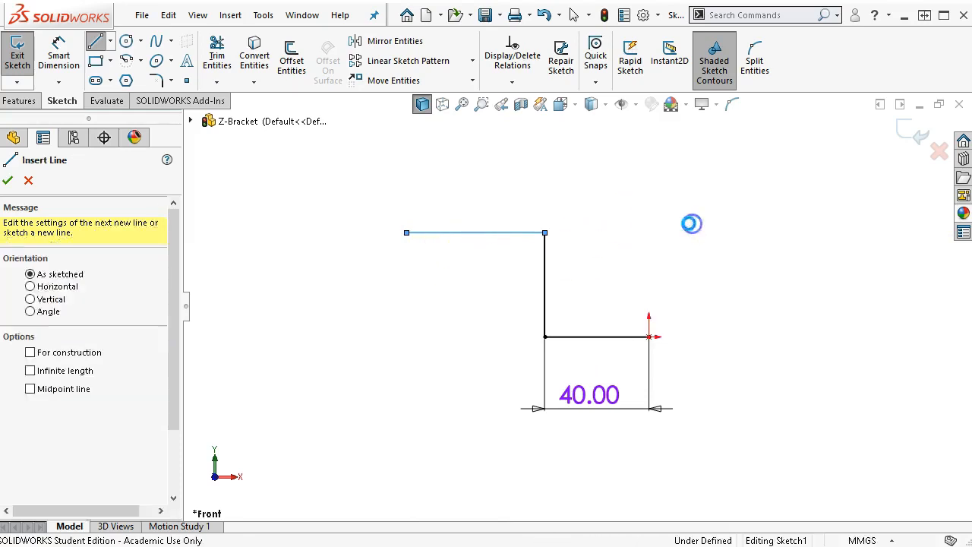
Dimension the new upper horizontal line to 30 mm and leave the dimension tool.
{"action": "right_click", "coordinate": [644, 196]}
{"action": "left_click", "coordinate": [793, 173]}
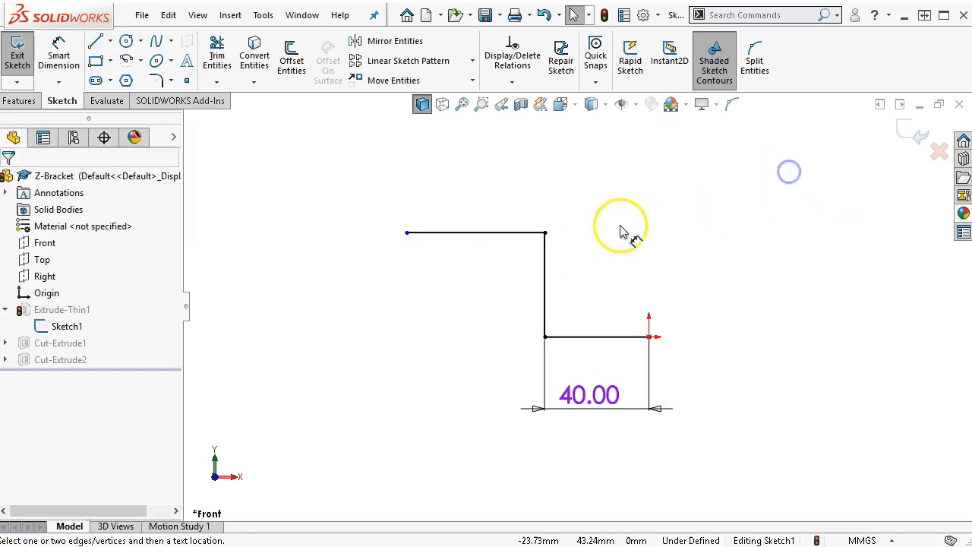
{"action": "left_click", "coordinate": [478, 233]}
{"action": "left_click", "coordinate": [467, 262]}
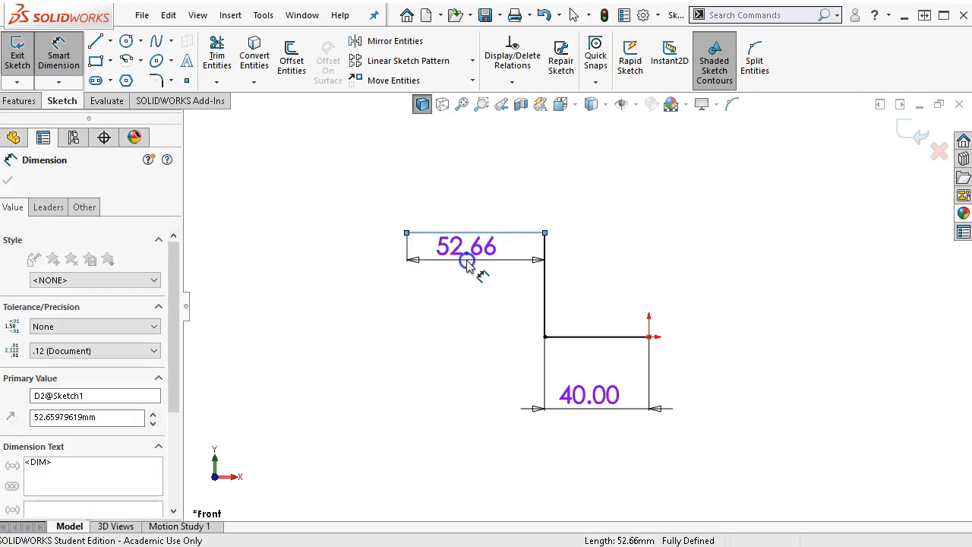
{"action": "type", "text": "30"}
{"action": "key", "text": "Return"}
{"action": "right_click", "coordinate": [618, 237]}
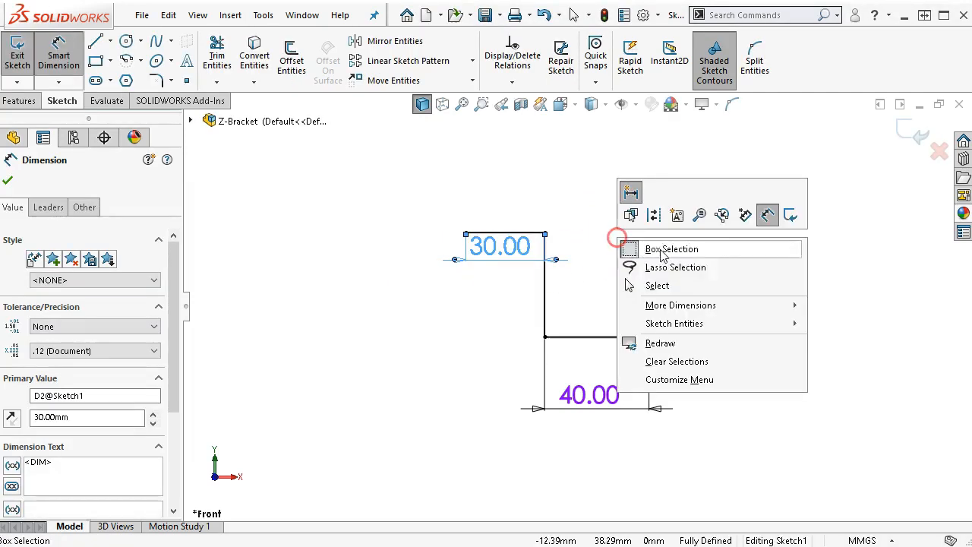
{"action": "left_click", "coordinate": [658, 282]}
Inspect the vertical line's relations and try deleting its Equal length relation to the lower horizontal line.
{"action": "left_click", "coordinate": [546, 301]}
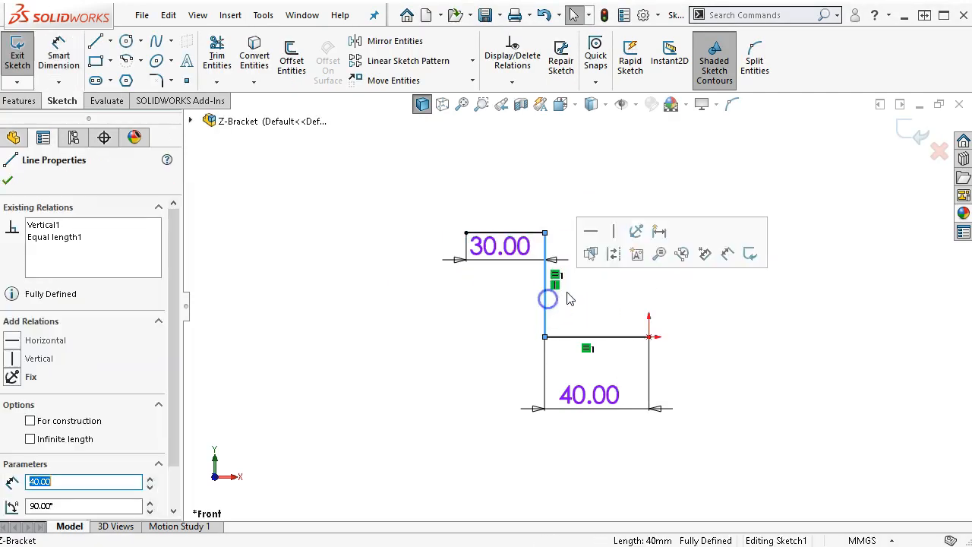
{"action": "left_click", "coordinate": [556, 278]}
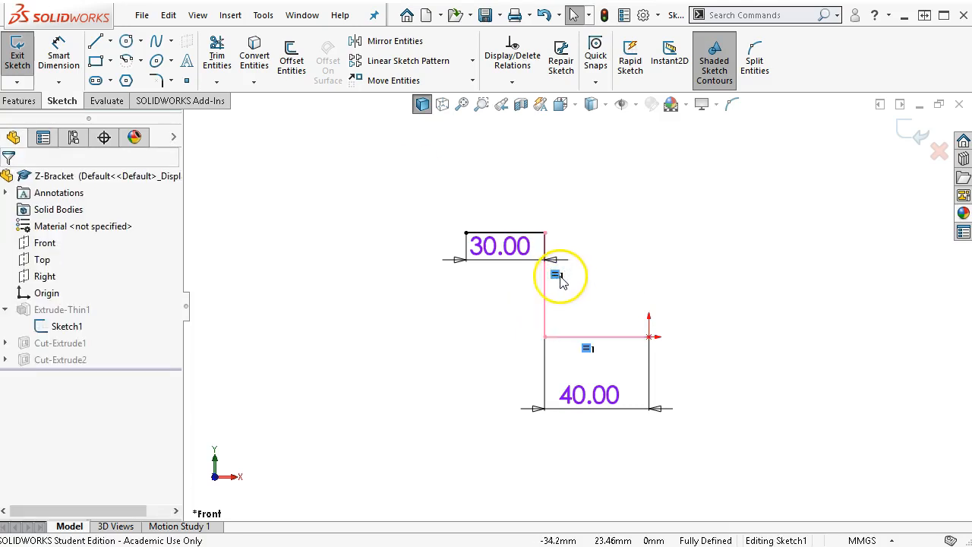
{"action": "left_click", "coordinate": [566, 294]}
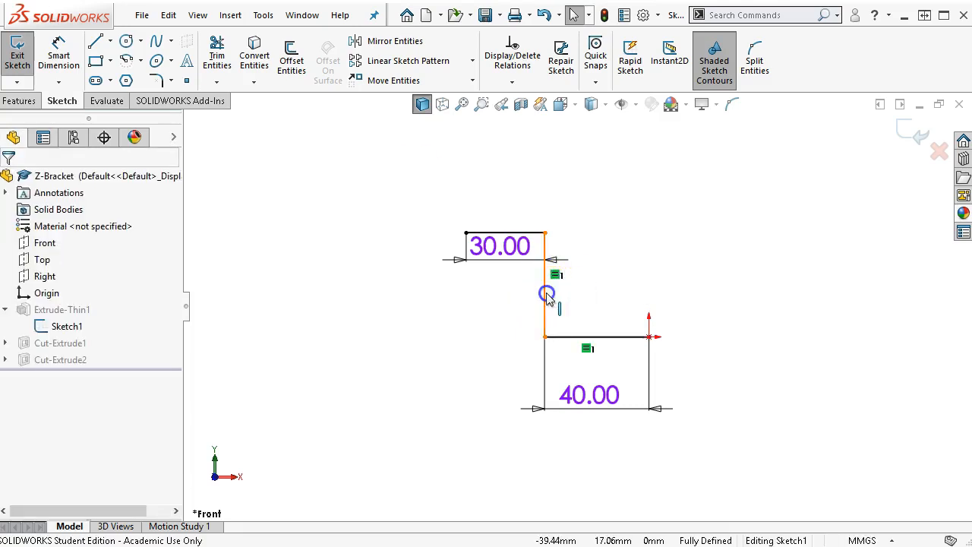
{"action": "left_click", "coordinate": [547, 296]}
{"action": "left_click", "coordinate": [60, 239]}
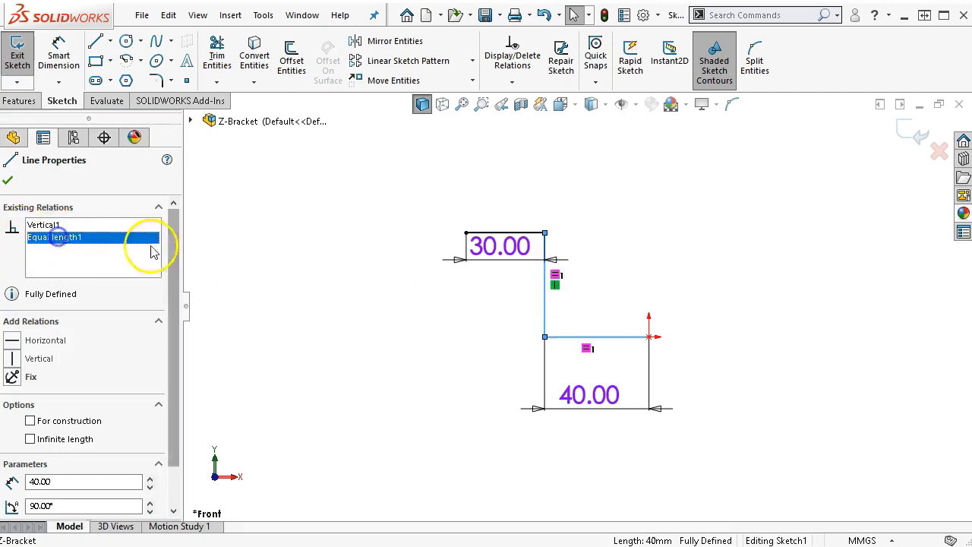
{"action": "key", "text": "Delete"}
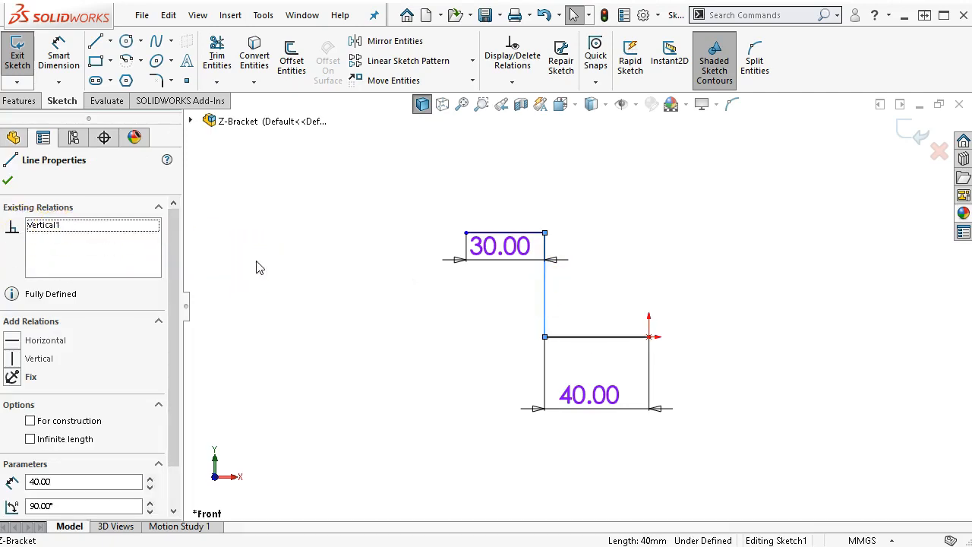
{"action": "left_click", "coordinate": [257, 261]}
Abandon dimensioning the vertical line, undo the relation deletion, and check the line's existing relations.
{"action": "right_click", "coordinate": [629, 208]}
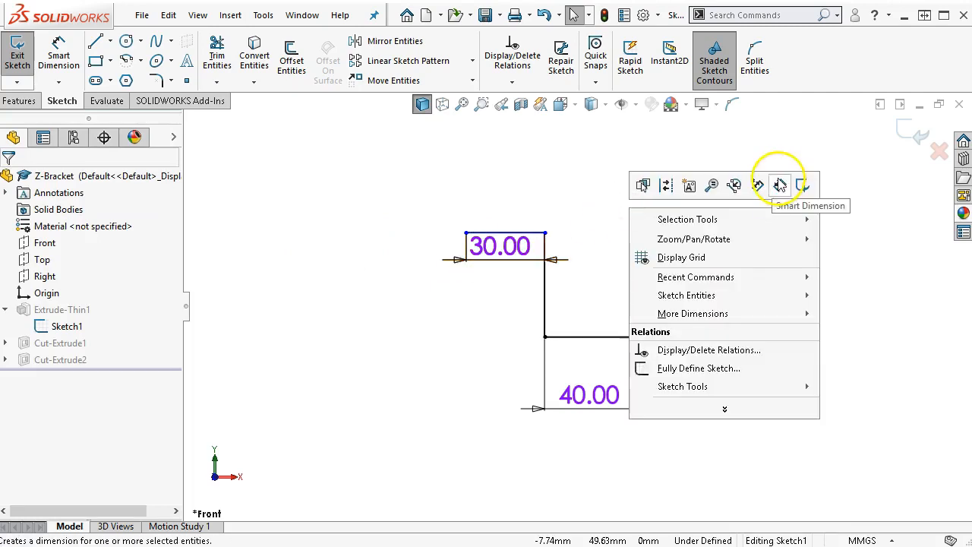
{"action": "left_click", "coordinate": [778, 181]}
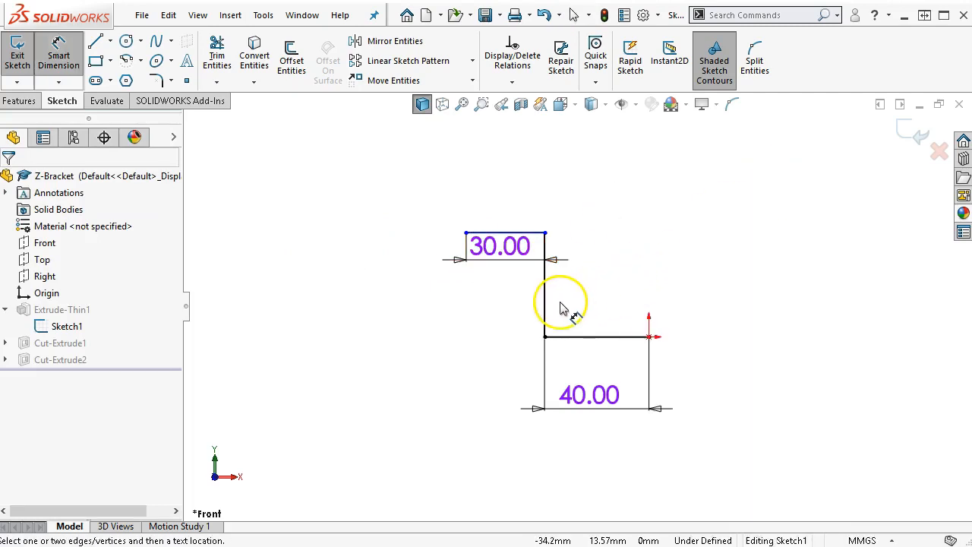
{"action": "left_click", "coordinate": [654, 250]}
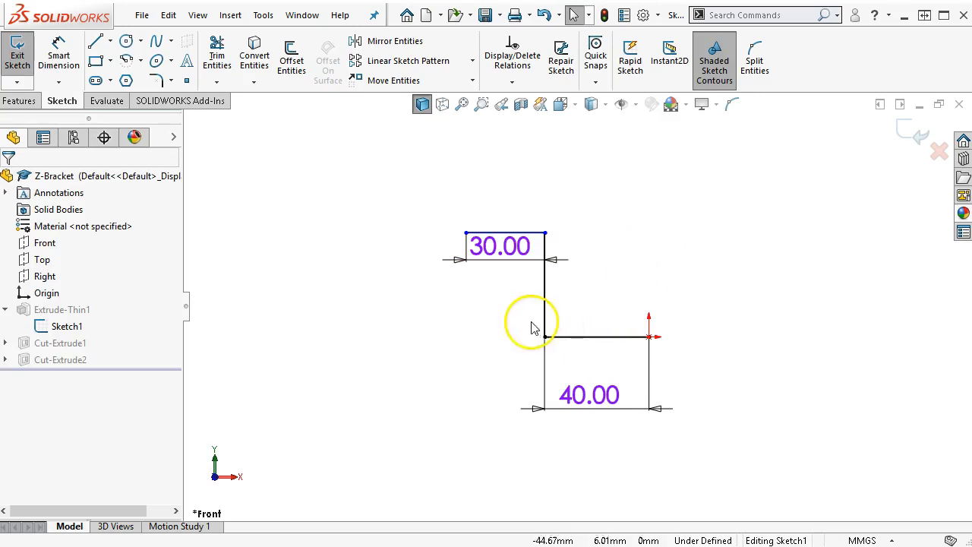
{"action": "left_click", "coordinate": [729, 215]}
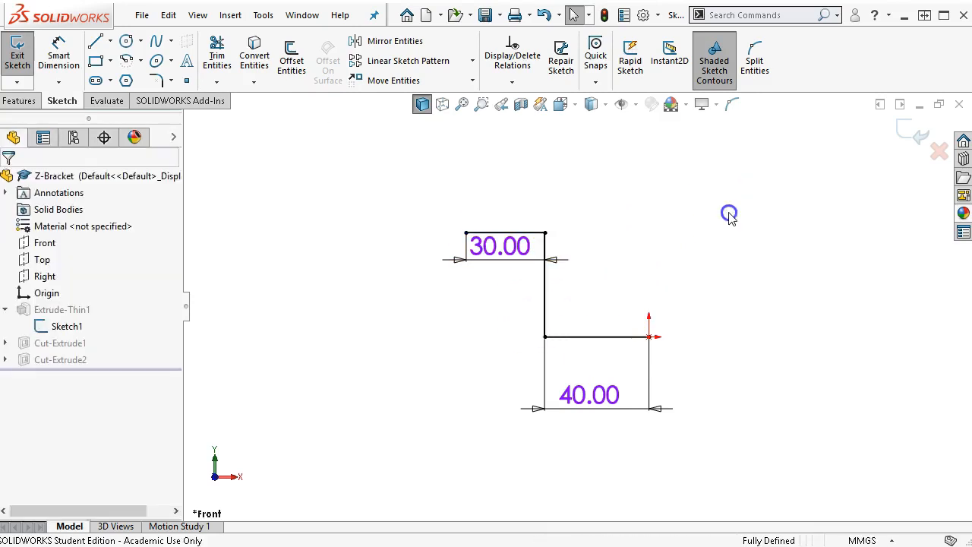
{"action": "left_click", "coordinate": [546, 304]}
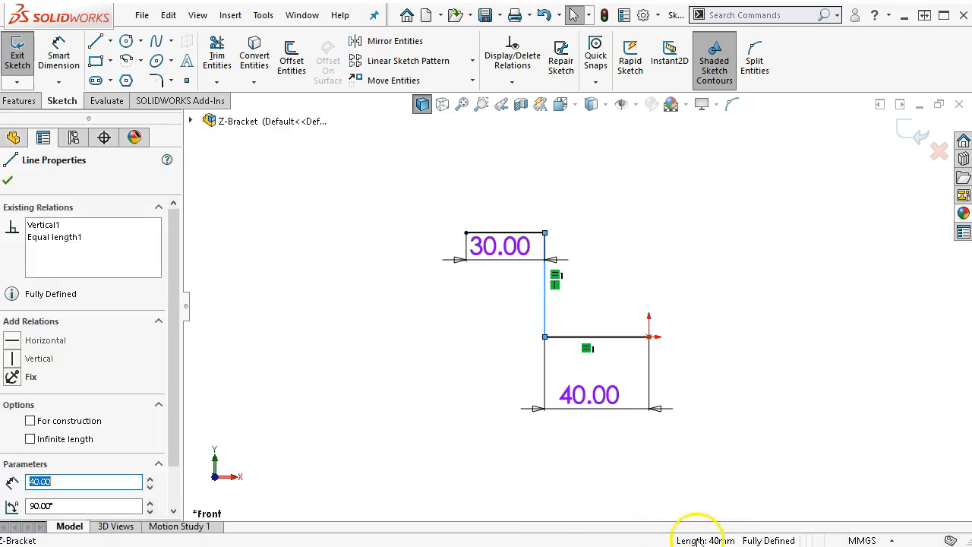
Exit the profile sketch, continue the rebuild ignoring the Sketch2 warning, and dismiss the What's Wrong report.
{"action": "left_click", "coordinate": [915, 131]}
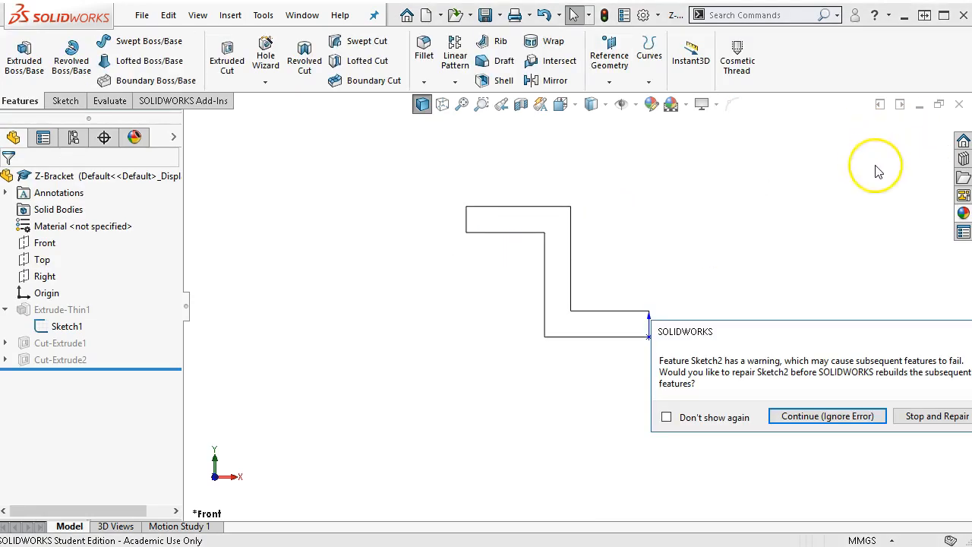
{"action": "left_click", "coordinate": [807, 416]}
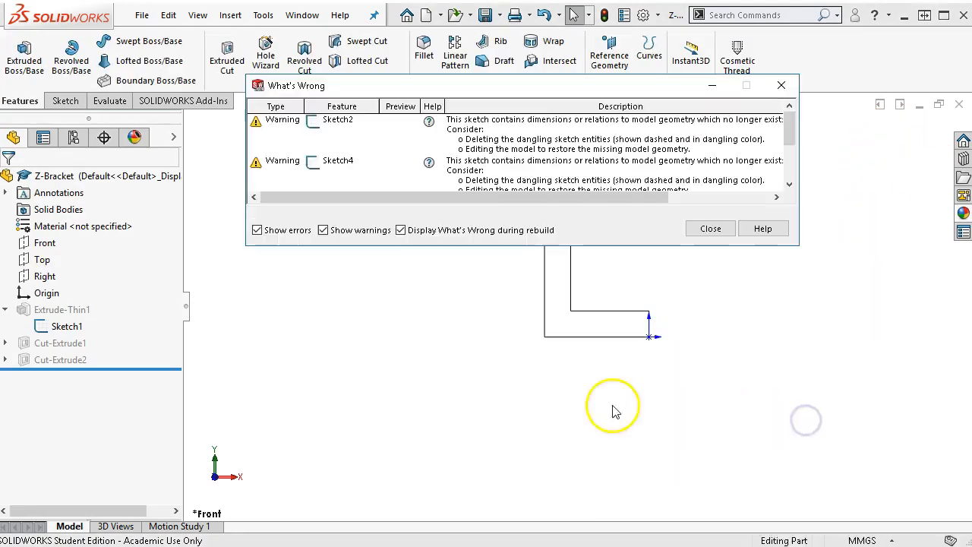
{"action": "left_click", "coordinate": [710, 229]}
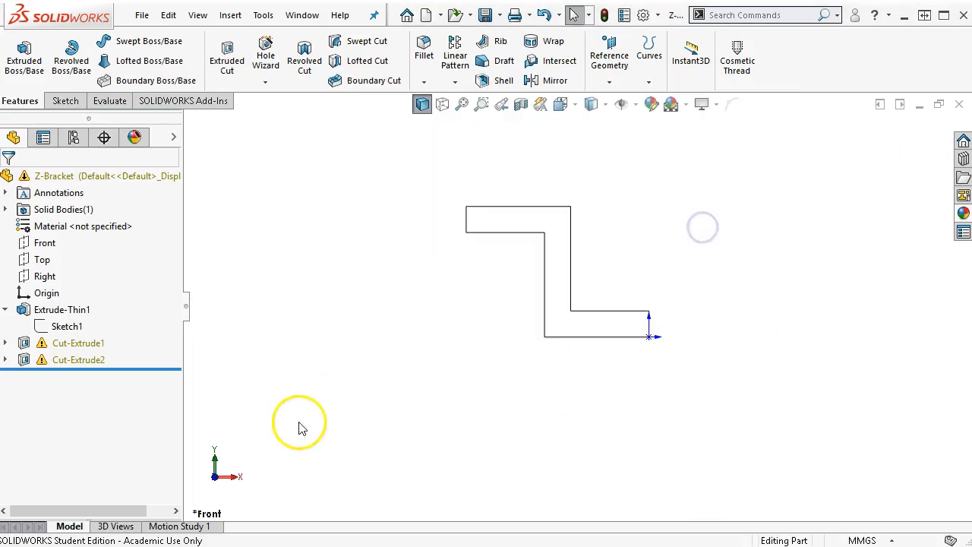
{"action": "middle_click_drag", "start_coordinate": [311, 397], "coordinate": [291, 473]}
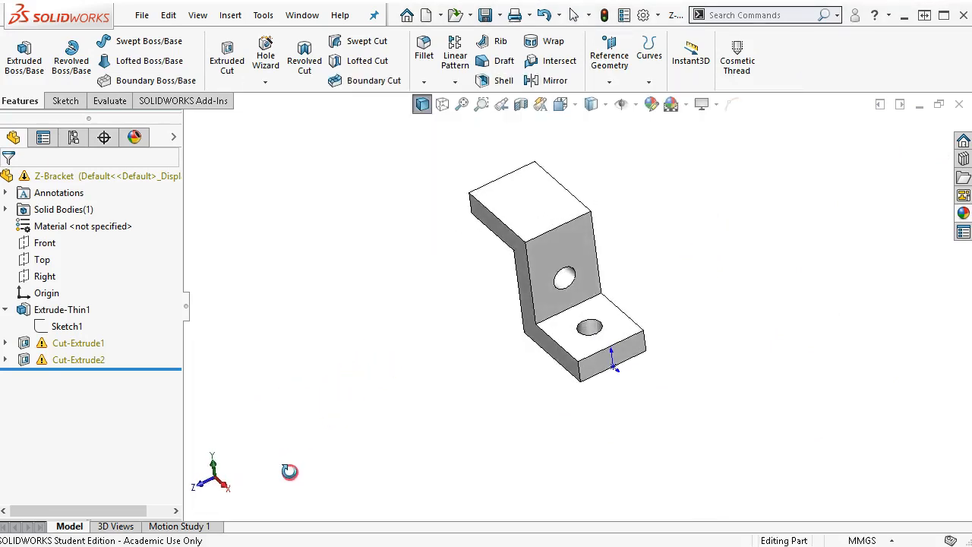
{"action": "middle_click_drag", "start_coordinate": [445, 355], "coordinate": [452, 375]}
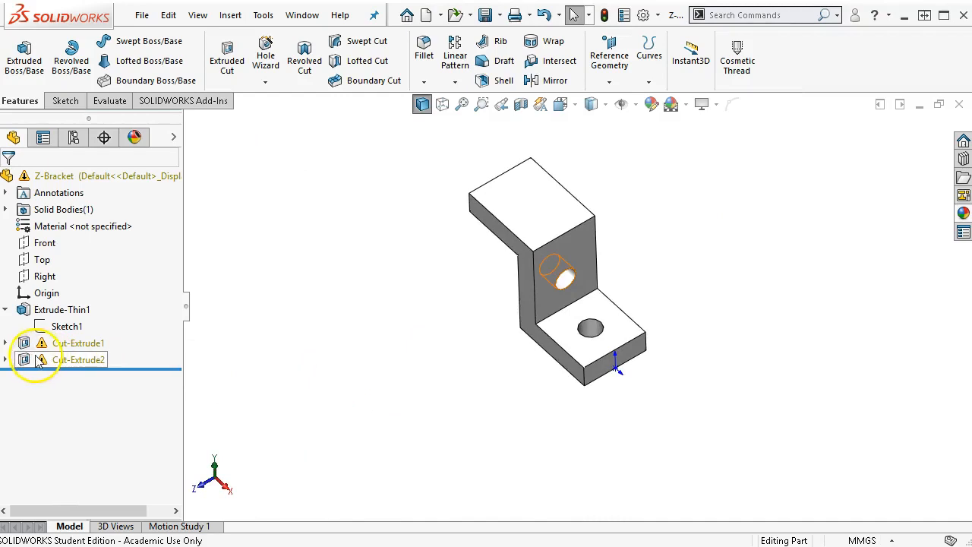
Edit the lower hole's Sketch2 and reattach the diagonal centerline's dangling endpoint to the lower leg's inner corner.
{"action": "left_click", "coordinate": [5, 343]}
{"action": "right_click", "coordinate": [70, 365]}
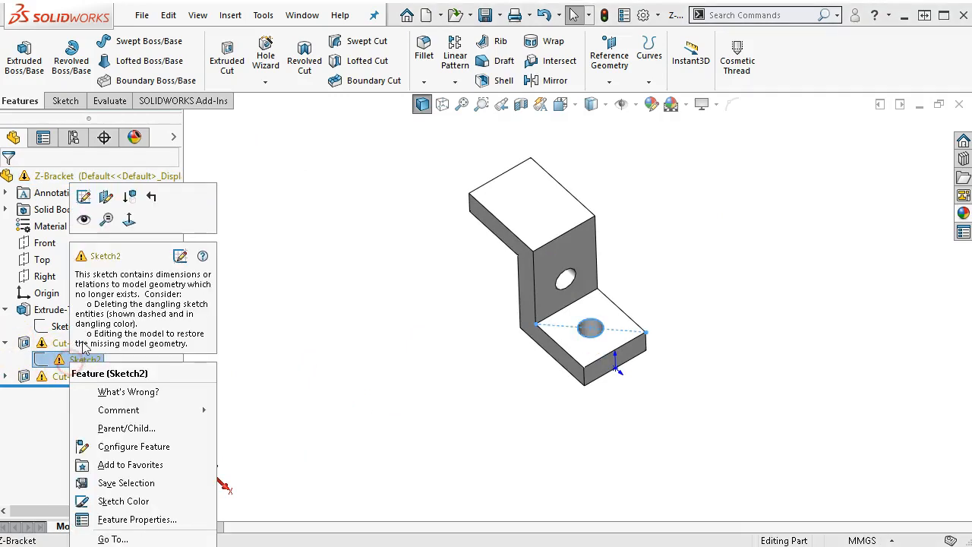
{"action": "left_click", "coordinate": [82, 199]}
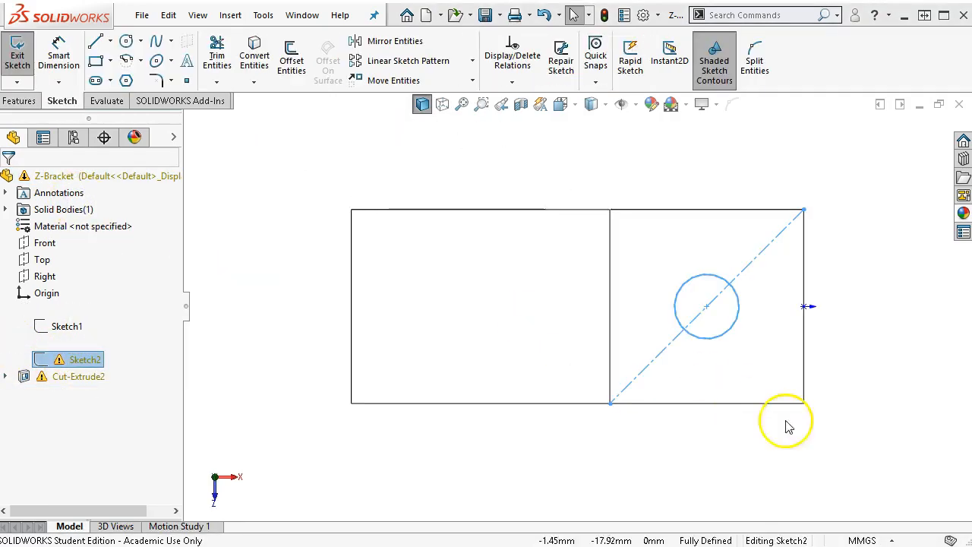
{"action": "left_click", "coordinate": [612, 402]}
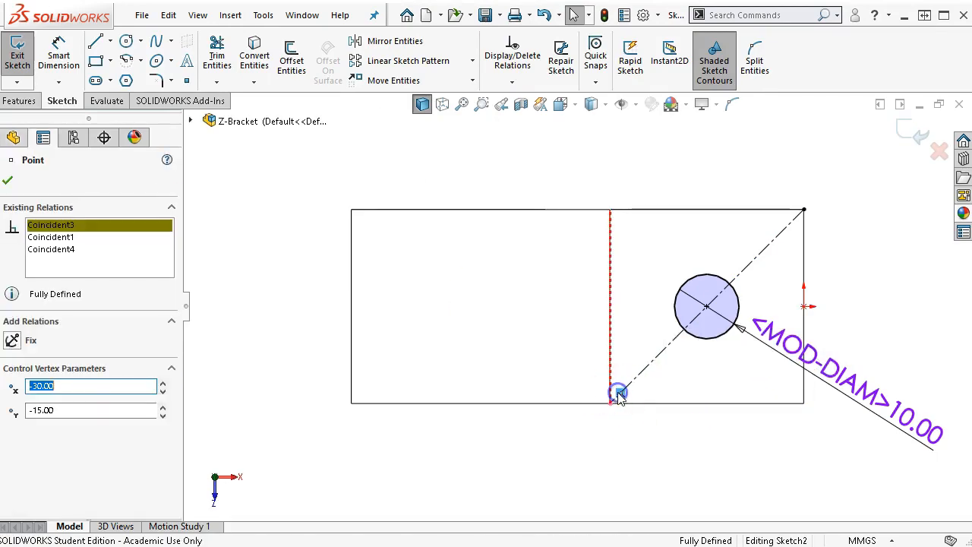
{"action": "left_click", "coordinate": [607, 439]}
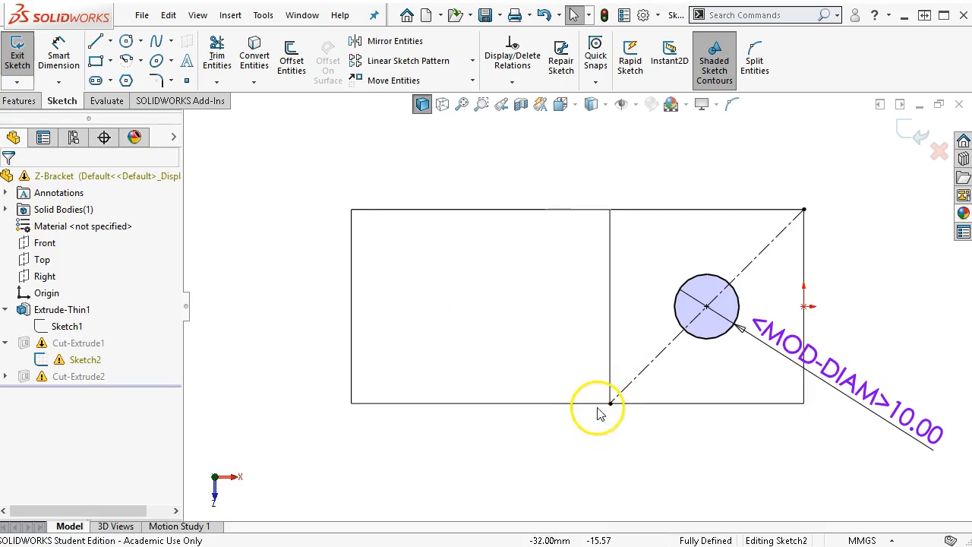
Exit Sketch2, continue the rebuild ignoring the Sketch4 warning, and dismiss the What's Wrong report.
{"action": "left_click", "coordinate": [910, 129]}
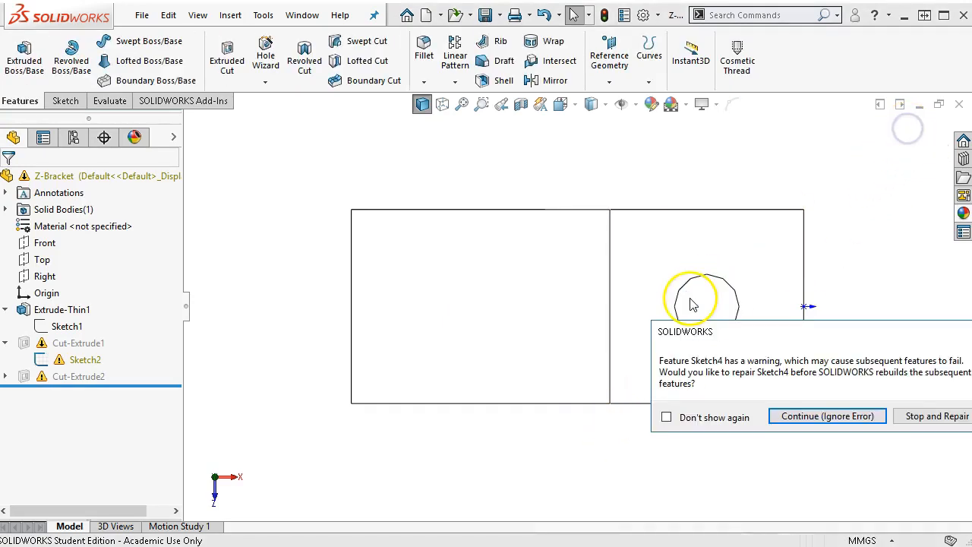
{"action": "left_click", "coordinate": [807, 417]}
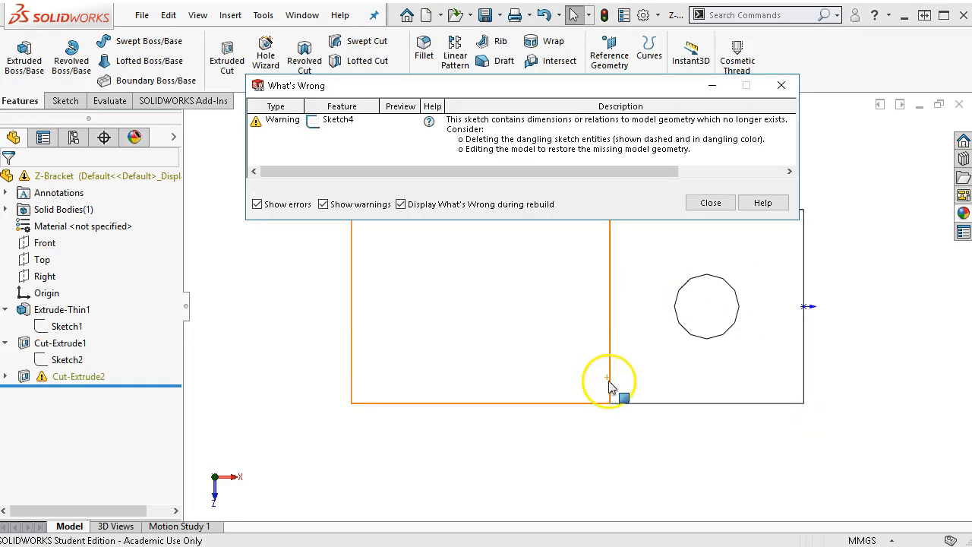
{"action": "left_click", "coordinate": [711, 202]}
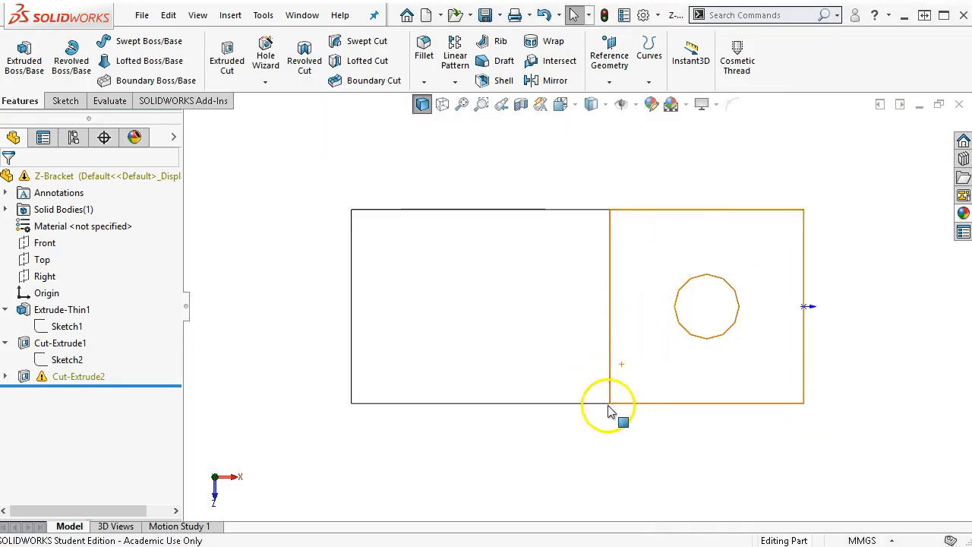
Edit the vertical leg's hole Sketch4 and delete the dangling Midpoint relation from the centerline's upper endpoint.
{"action": "middle_click_drag", "start_coordinate": [590, 445], "coordinate": [338, 372]}
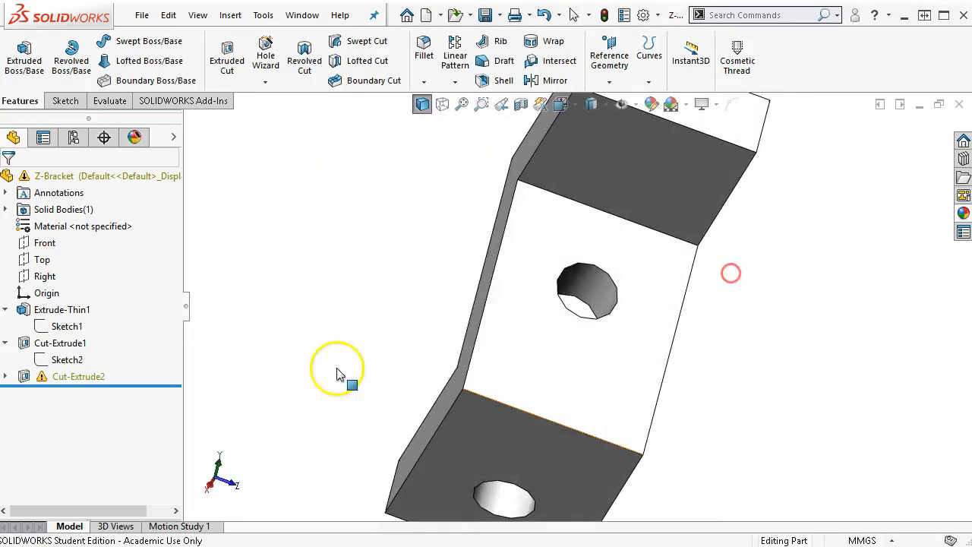
{"action": "left_click", "coordinate": [5, 376]}
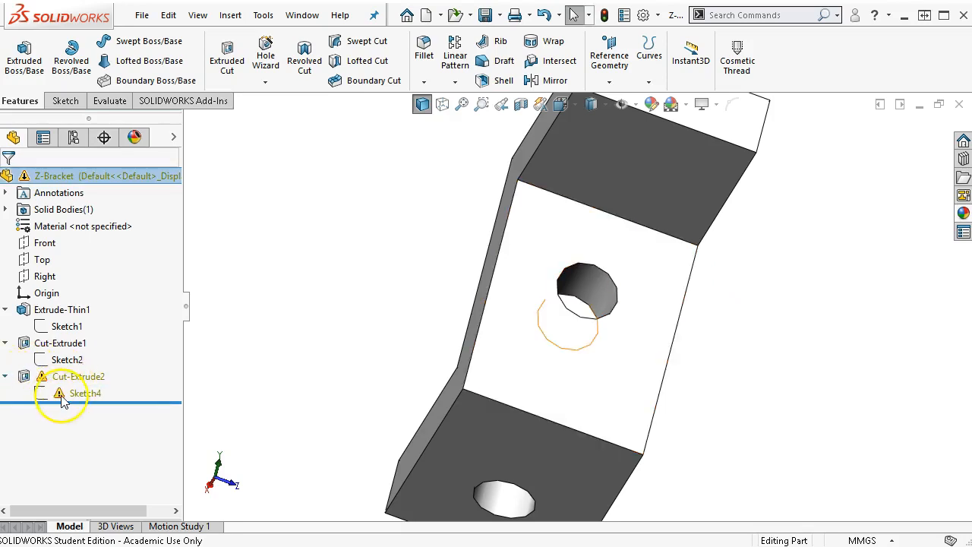
{"action": "right_click", "coordinate": [64, 403]}
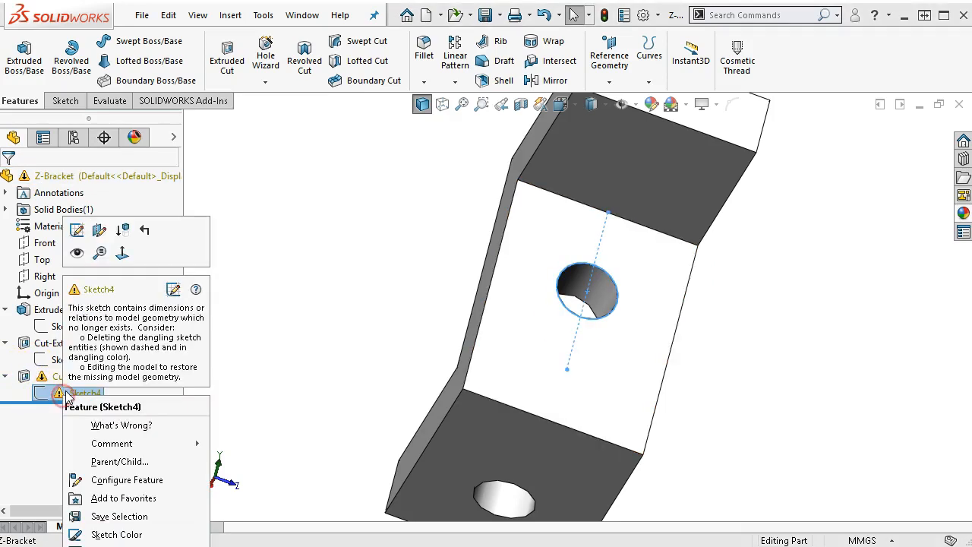
{"action": "left_click", "coordinate": [74, 232]}
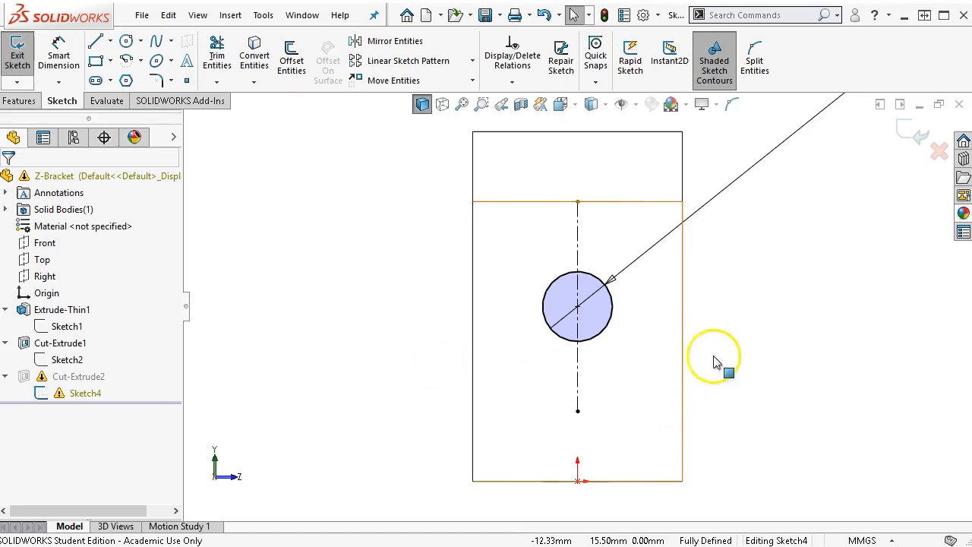
{"action": "left_click", "coordinate": [577, 203]}
{"action": "left_click", "coordinate": [725, 276]}
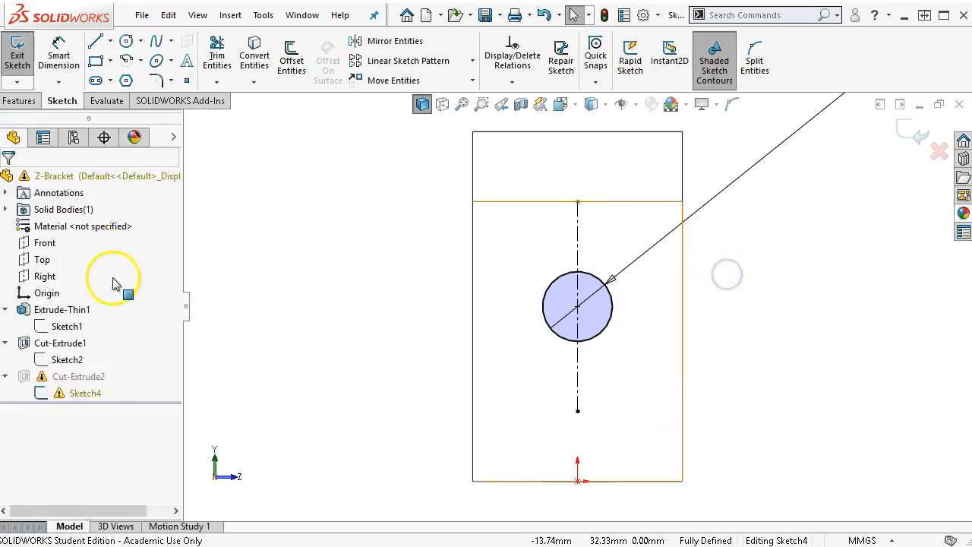
{"action": "left_click", "coordinate": [577, 202]}
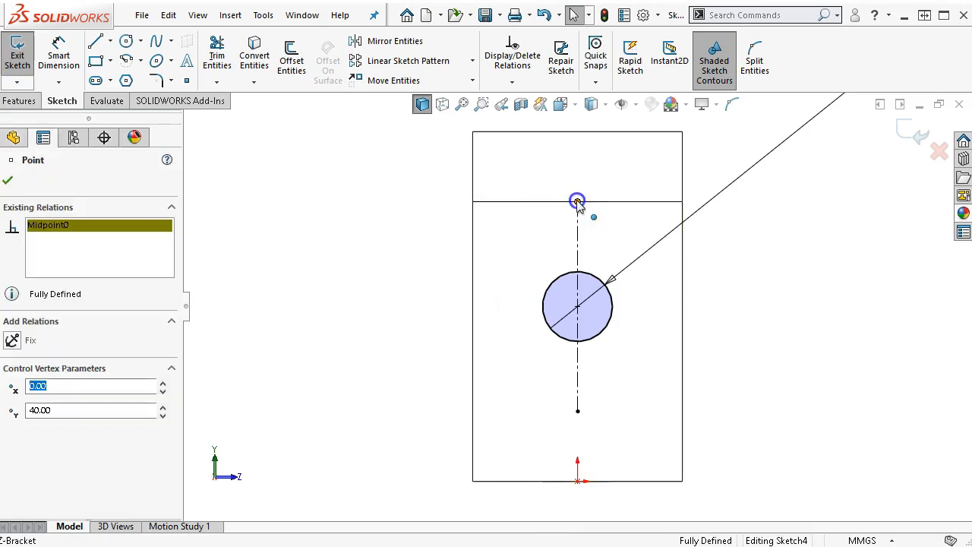
{"action": "left_click", "coordinate": [66, 226]}
{"action": "key", "text": "Delete"}
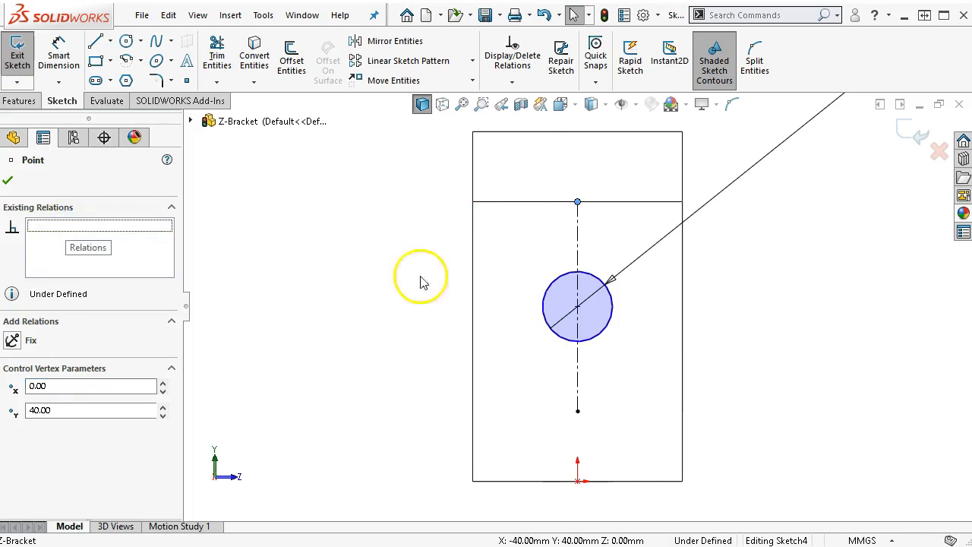
Reattach the centerline's upper endpoint to the midpoint of the inner edge beneath the upper leg, and exit Sketch4.
{"action": "left_click", "coordinate": [490, 271]}
{"action": "left_click_drag", "start_coordinate": [578, 203], "coordinate": [583, 239]}
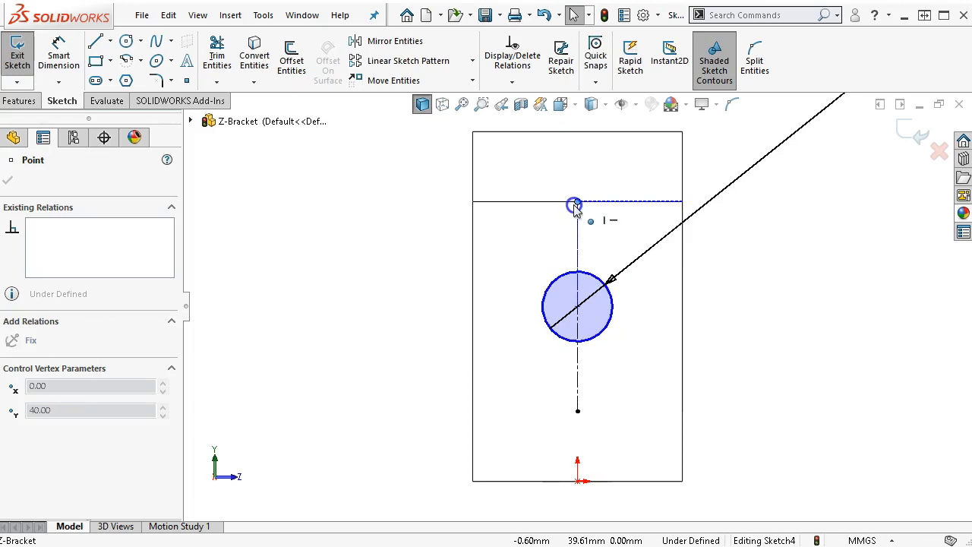
{"action": "left_click", "coordinate": [749, 278]}
{"action": "left_click", "coordinate": [695, 266]}
{"action": "middle_click_drag", "start_coordinate": [695, 265], "coordinate": [685, 199]}
{"action": "mouse_move", "coordinate": [558, 199]}
{"action": "left_mouse_down"}
{"action": "mouse_move", "coordinate": [568, 209]}
{"action": "mouse_move", "coordinate": [567, 196]}
{"action": "left_mouse_up"}
{"action": "left_click", "coordinate": [755, 278]}
{"action": "scroll", "coordinate": [757, 278], "scroll_direction": "up", "scroll_amount": 3}
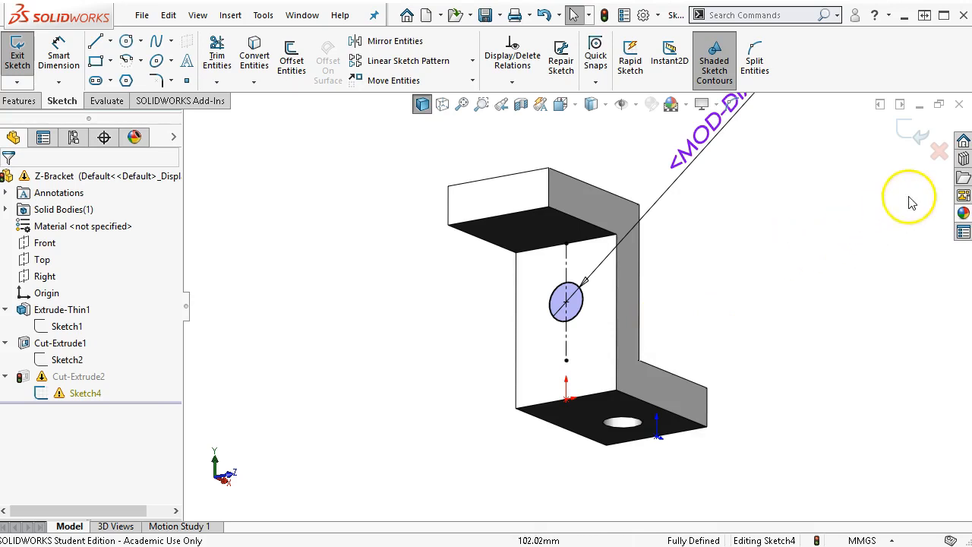
{"action": "left_click", "coordinate": [915, 134]}
{"action": "middle_click_drag", "start_coordinate": [843, 233], "coordinate": [752, 356]}
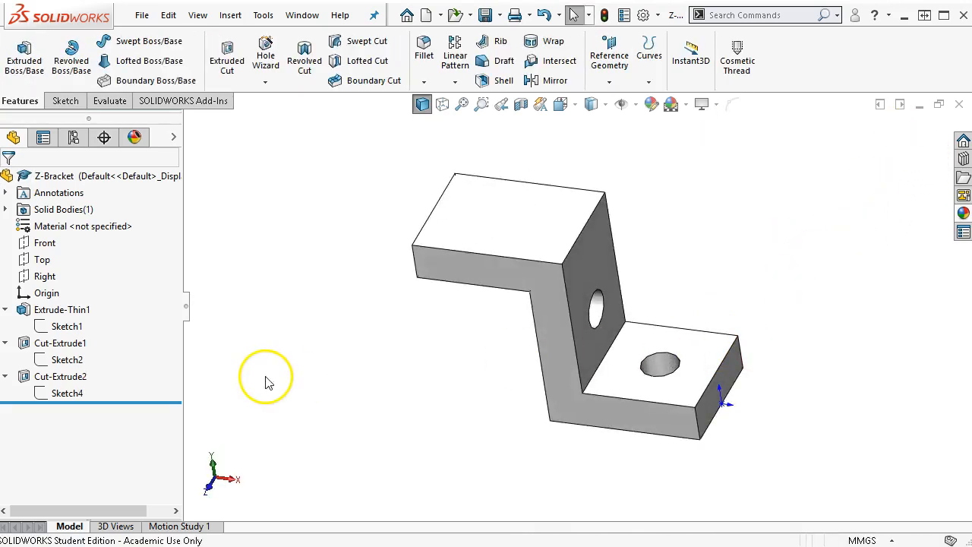
Edit Sketch2 with hidden lines visible and draw a diagonal centerline between opposite corners of the upper leg's underside.
{"action": "left_click", "coordinate": [62, 360]}
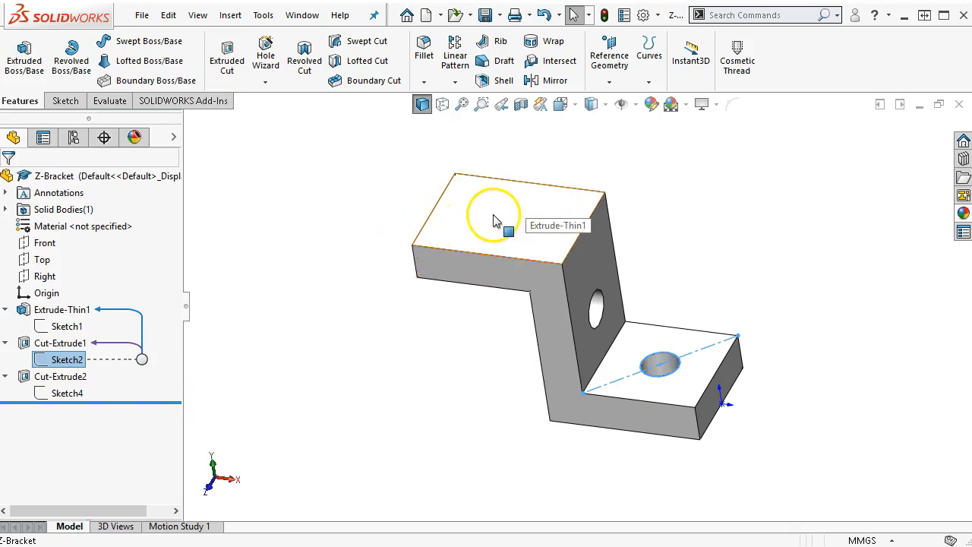
{"action": "left_click", "coordinate": [341, 365]}
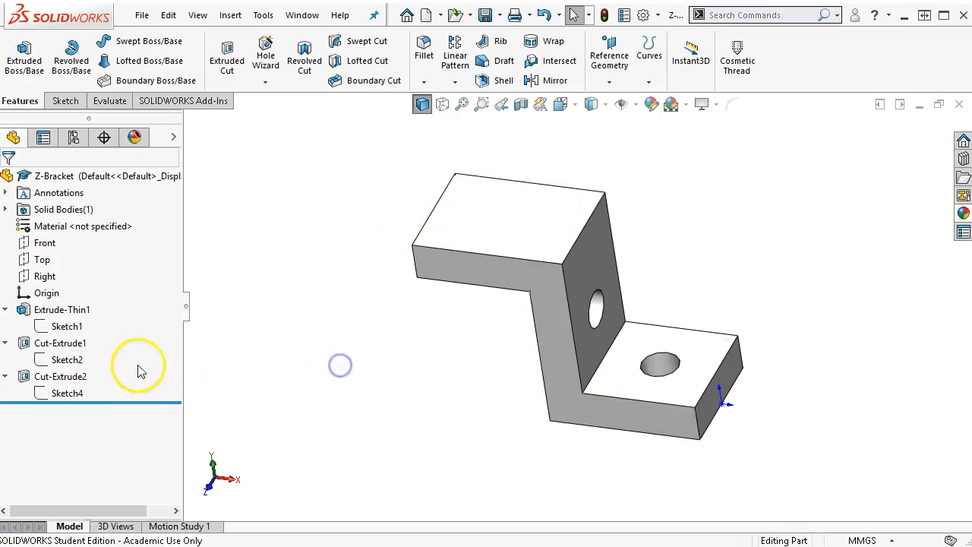
{"action": "right_click", "coordinate": [67, 360]}
{"action": "left_click", "coordinate": [75, 312]}
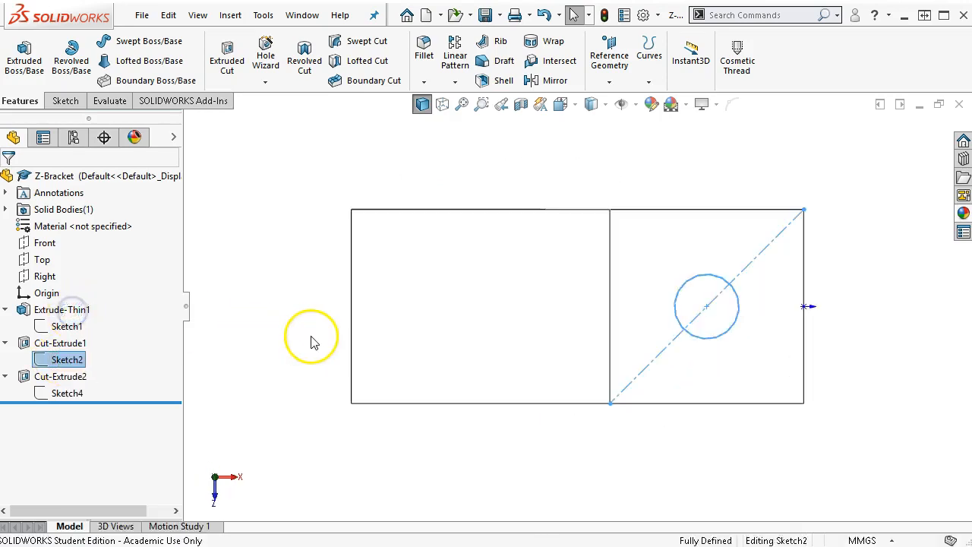
{"action": "left_click", "coordinate": [440, 109]}
{"action": "left_click", "coordinate": [109, 40]}
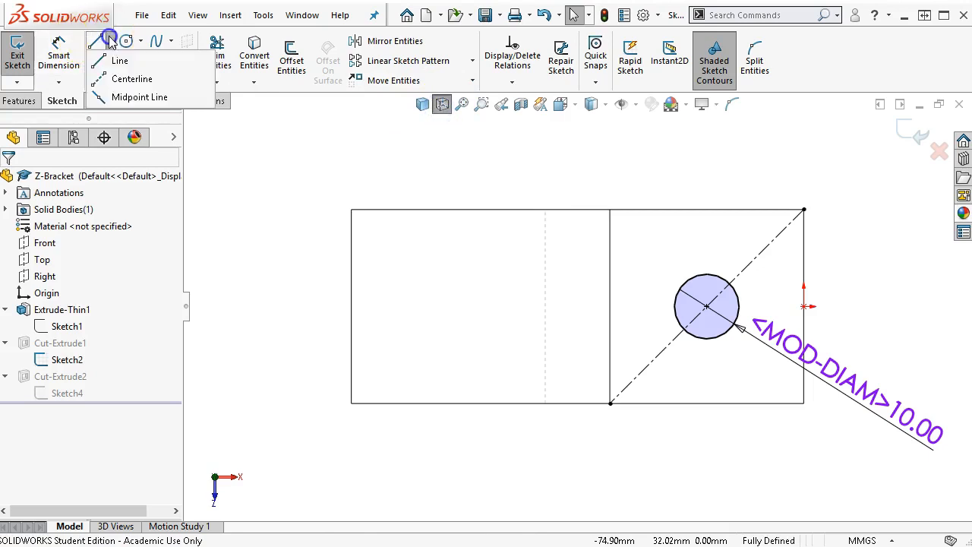
{"action": "left_click", "coordinate": [113, 75]}
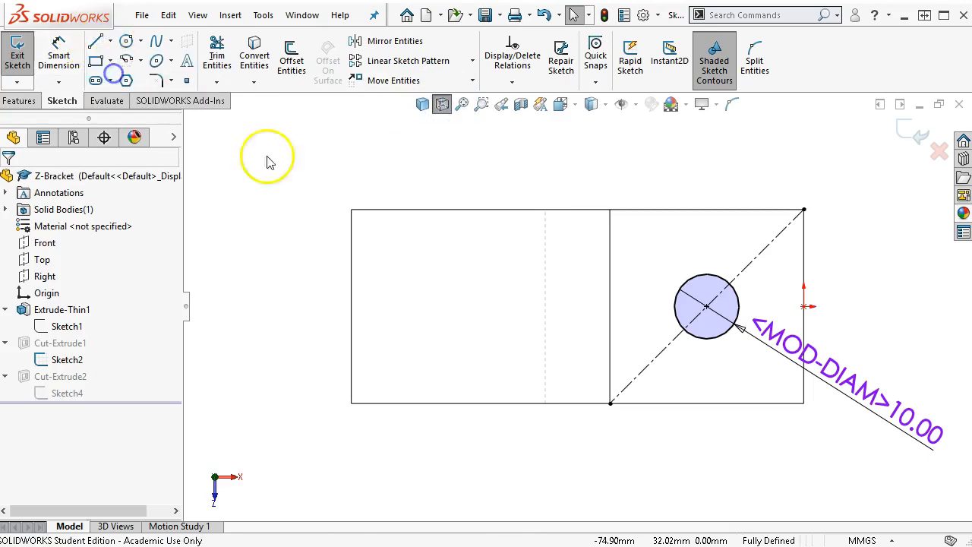
{"action": "left_click", "coordinate": [544, 402]}
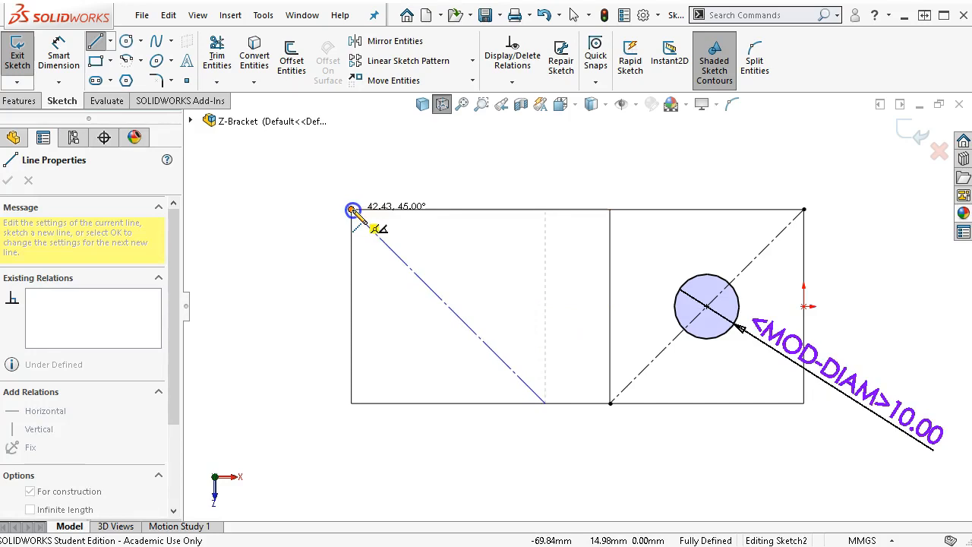
{"action": "left_click", "coordinate": [351, 210]}
{"action": "right_click", "coordinate": [503, 180]}
{"action": "left_click", "coordinate": [509, 189]}
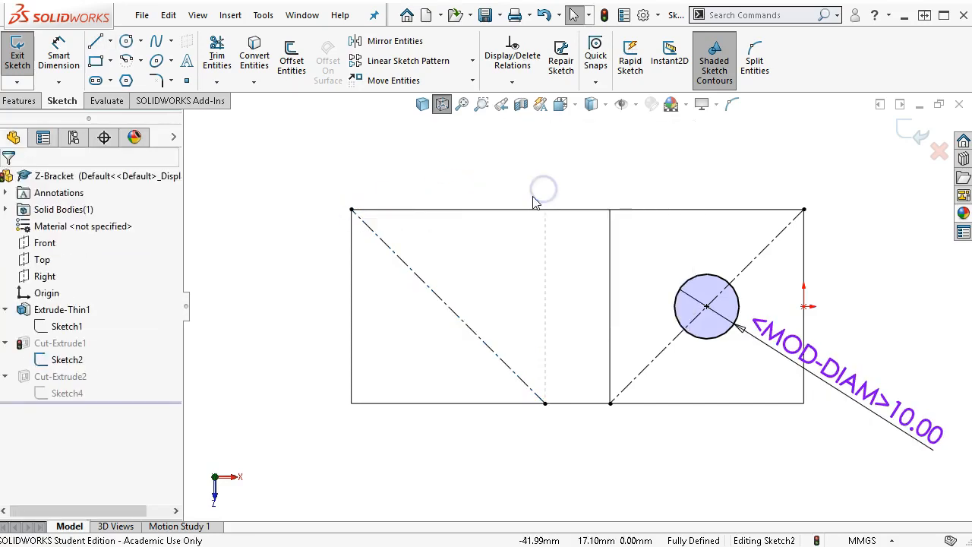
Draw a circle of about 7 mm radius centred on the midpoint of the upper leg's diagonal centerline.
{"action": "left_click", "coordinate": [126, 41]}
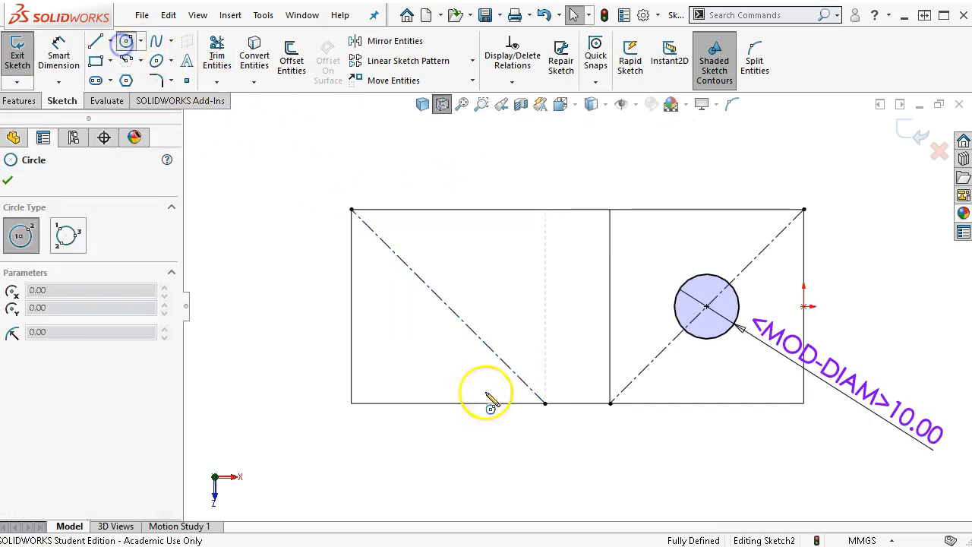
{"action": "left_click", "coordinate": [448, 306]}
{"action": "left_click", "coordinate": [495, 306]}
{"action": "right_click", "coordinate": [493, 308]}
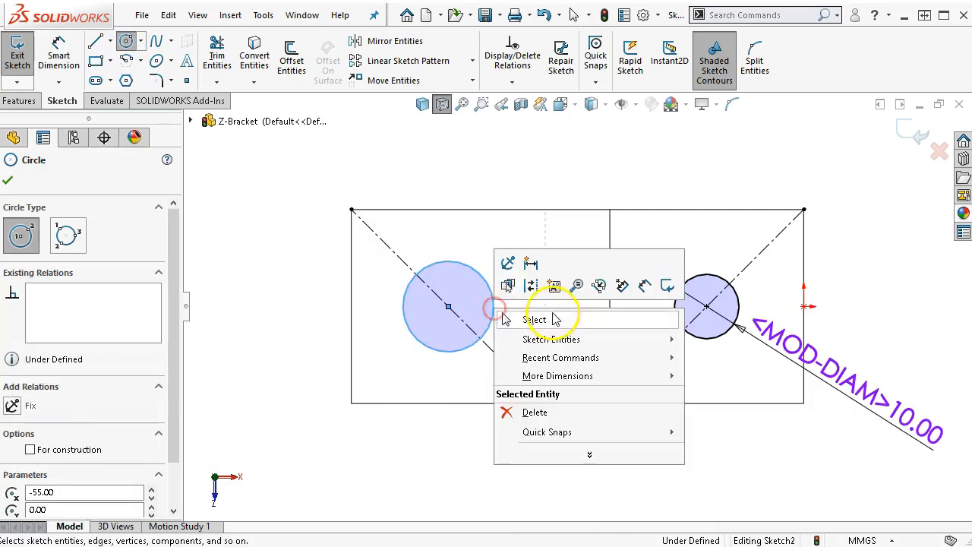
{"action": "left_click", "coordinate": [554, 319]}
Make the upper leg's circle equal to the 10 mm lower hole circle and exit the sketch.
{"action": "left_click", "coordinate": [495, 311]}
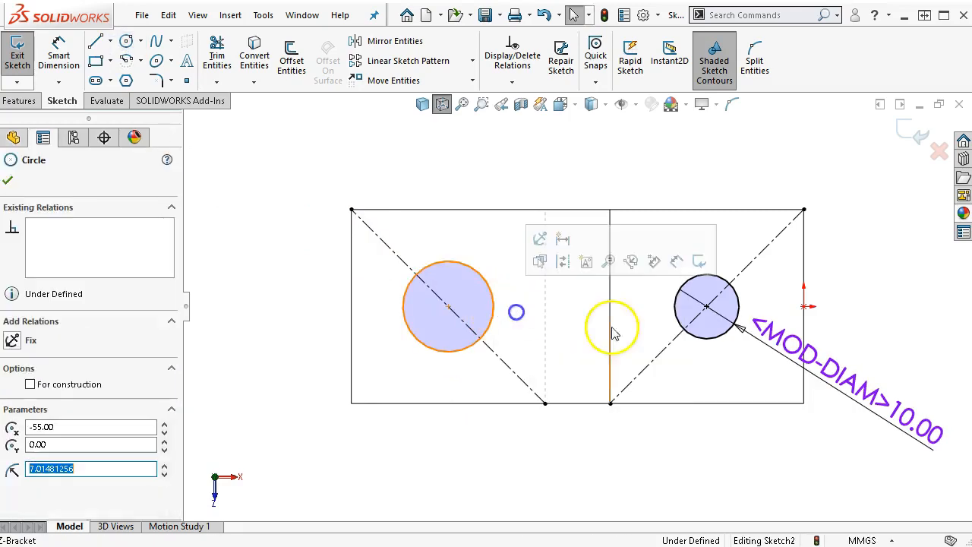
{"action": "left_click", "coordinate": [691, 341], "text": "ctrl"}
{"action": "left_click", "coordinate": [806, 268]}
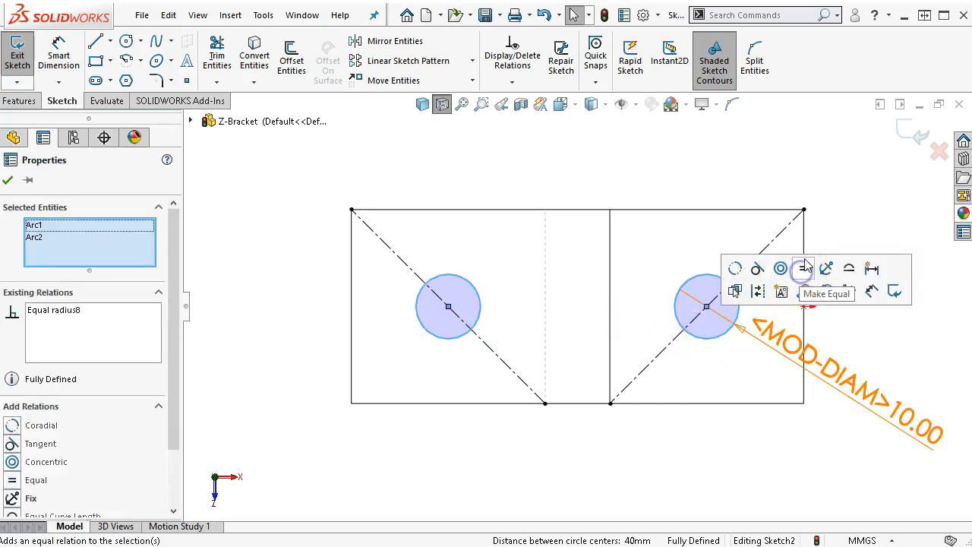
{"action": "left_click", "coordinate": [823, 224]}
{"action": "double_click", "coordinate": [821, 220]}
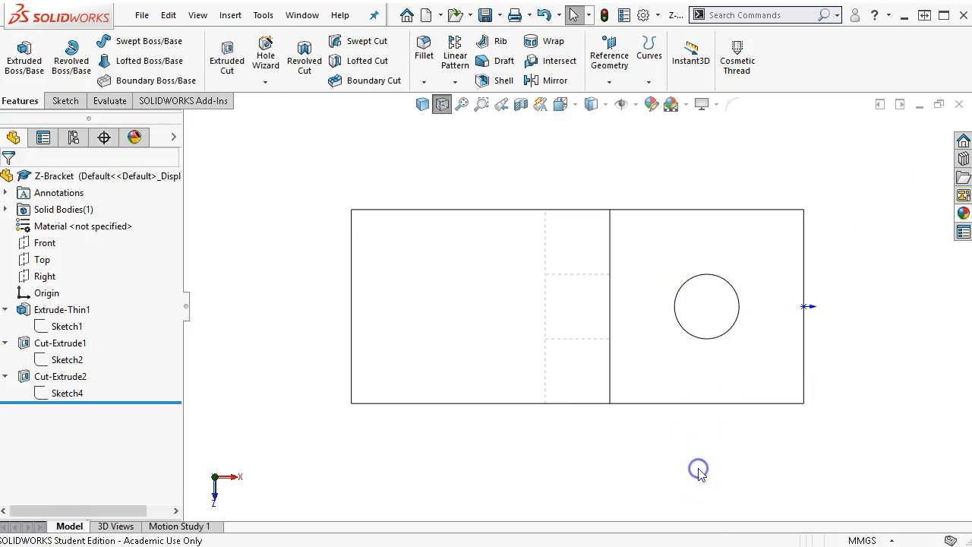
Edit Cut-Extrude1 to use the Through All - Both end condition so it also cuts the upper leg.
{"action": "key", "text": "ctrl+7"}
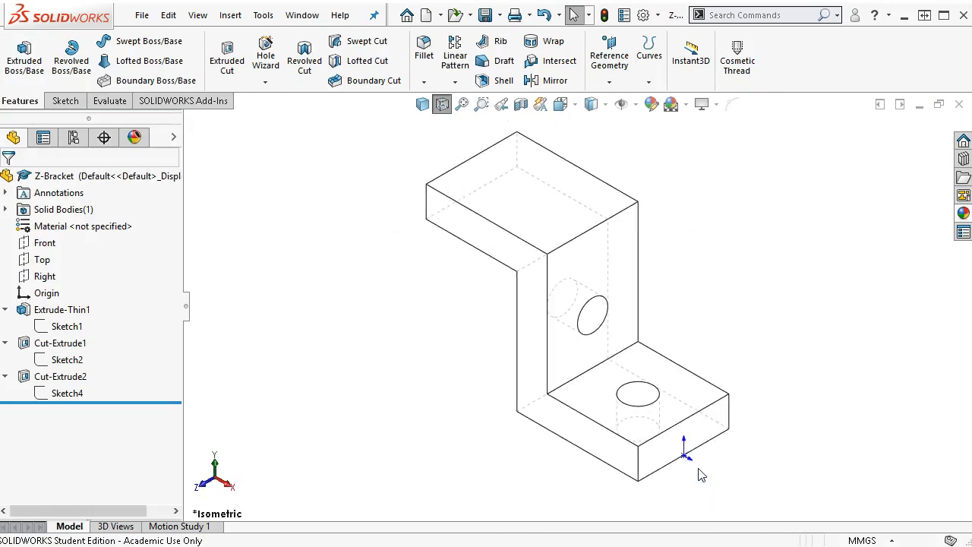
{"action": "right_click", "coordinate": [76, 349]}
{"action": "left_click", "coordinate": [88, 306]}
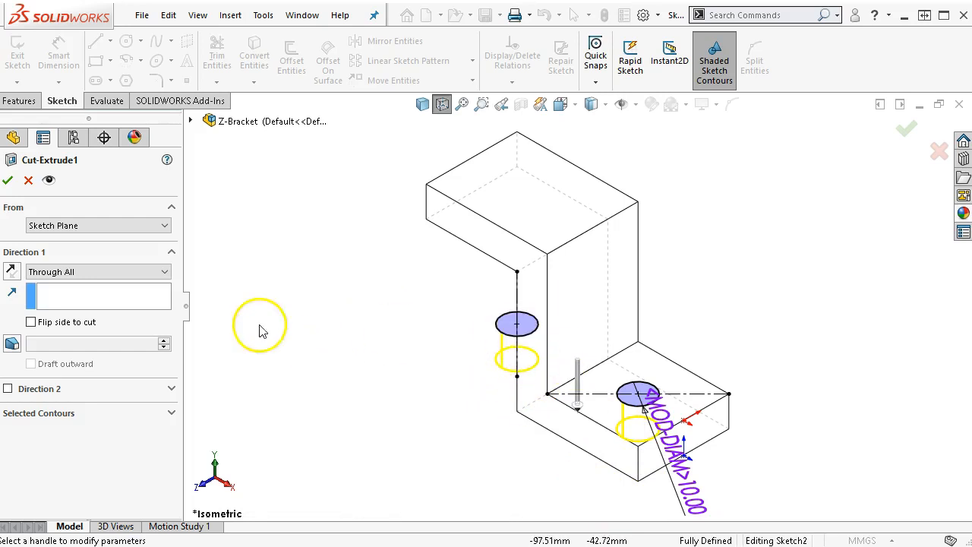
{"action": "left_click", "coordinate": [162, 275]}
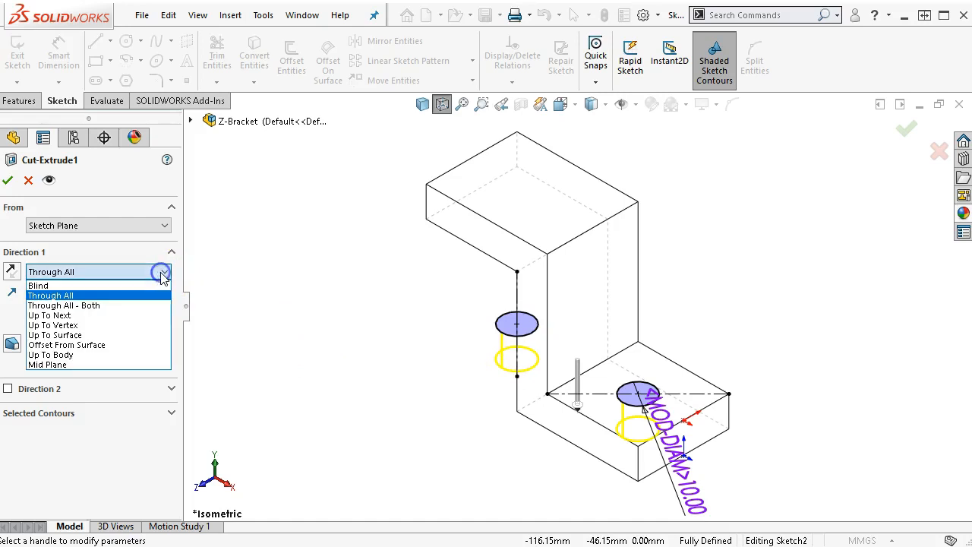
{"action": "left_click", "coordinate": [125, 305]}
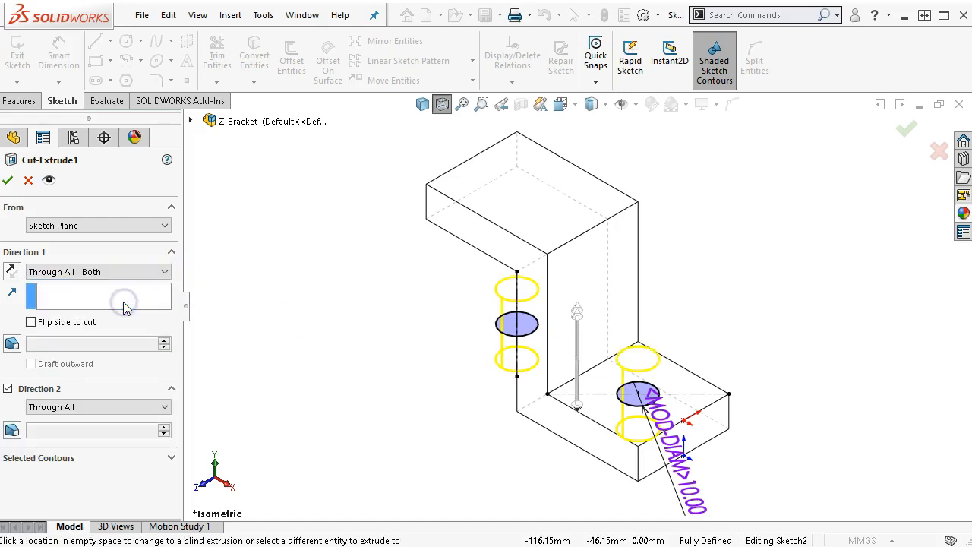
{"action": "left_click", "coordinate": [6, 182]}
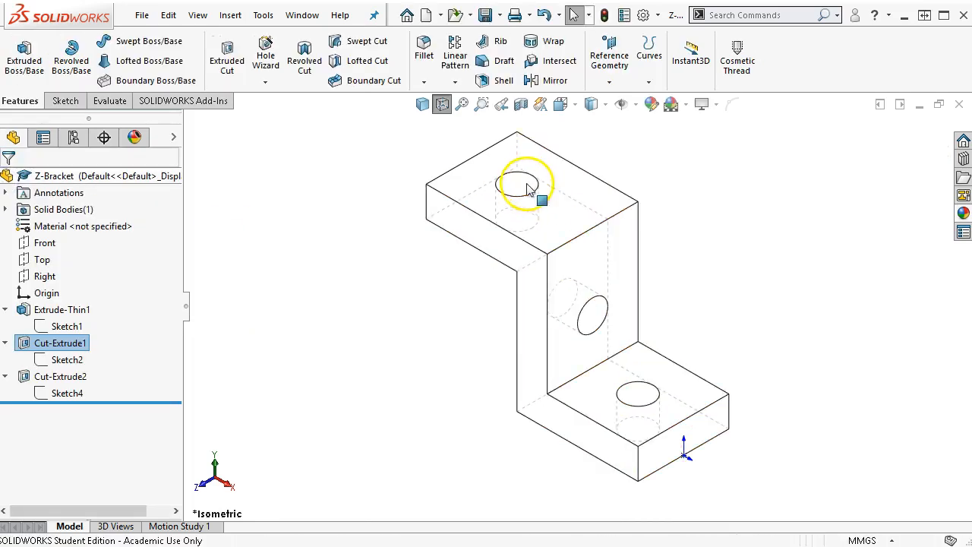
{"action": "left_click", "coordinate": [780, 266]}
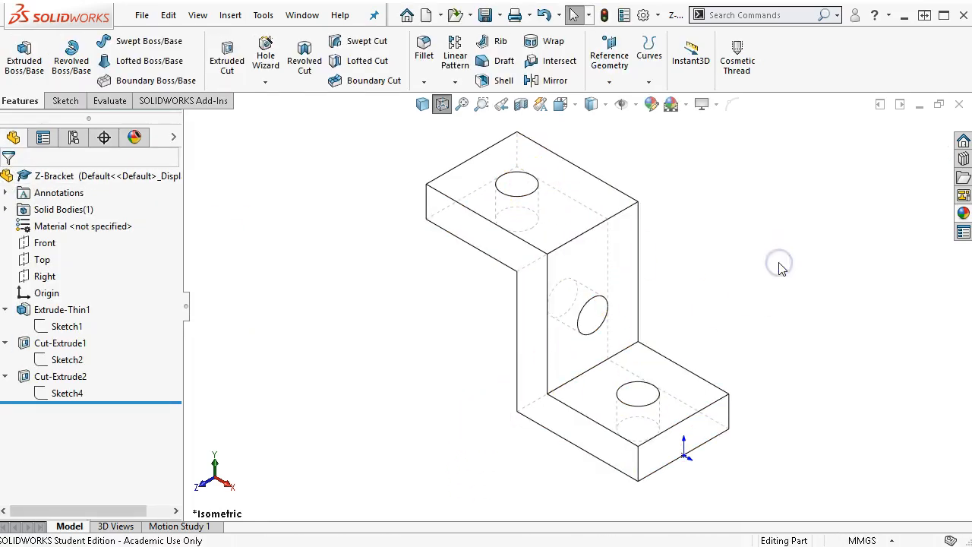
Display the Z-Bracket shaded without hidden lines and close both the Z-Bracket and L-Bracket documents.
{"action": "left_click", "coordinate": [422, 104]}
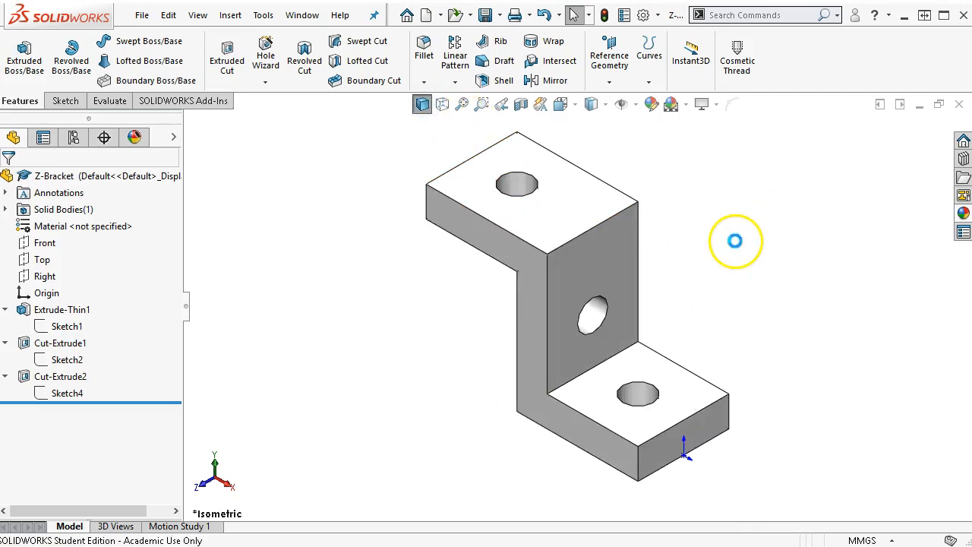
{"action": "left_click", "coordinate": [958, 106]}
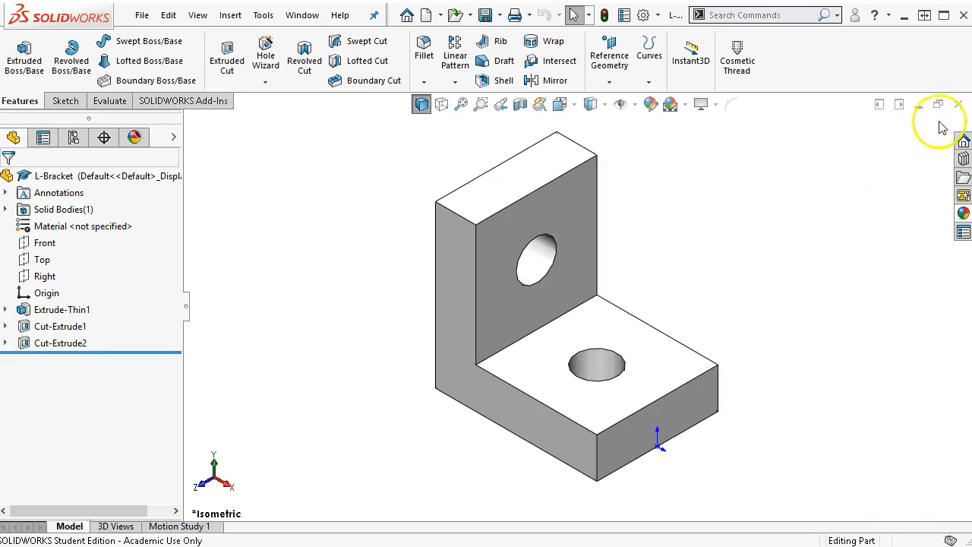
{"action": "left_click", "coordinate": [959, 107]}
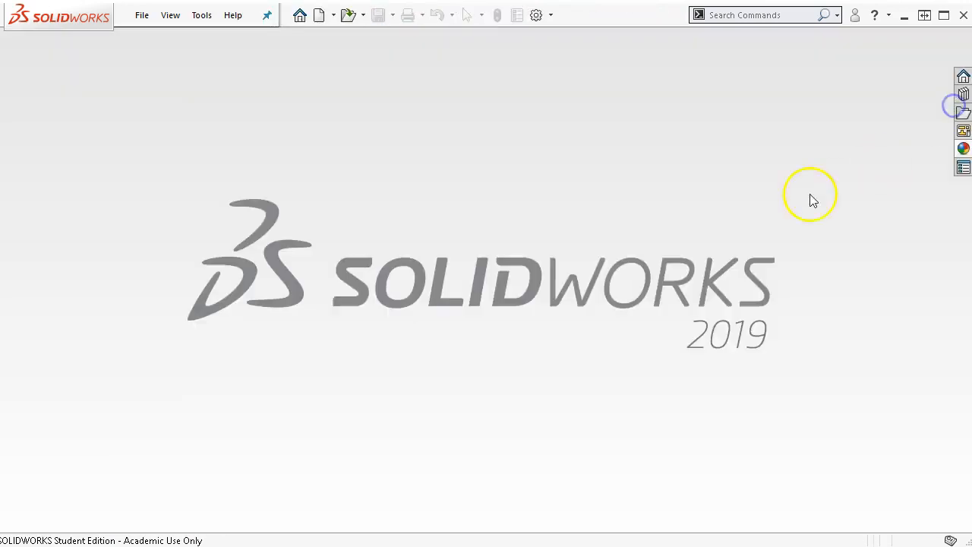
Create a new part document from the Part mm template.
{"action": "left_click", "coordinate": [142, 15]}
{"action": "left_click", "coordinate": [161, 39]}
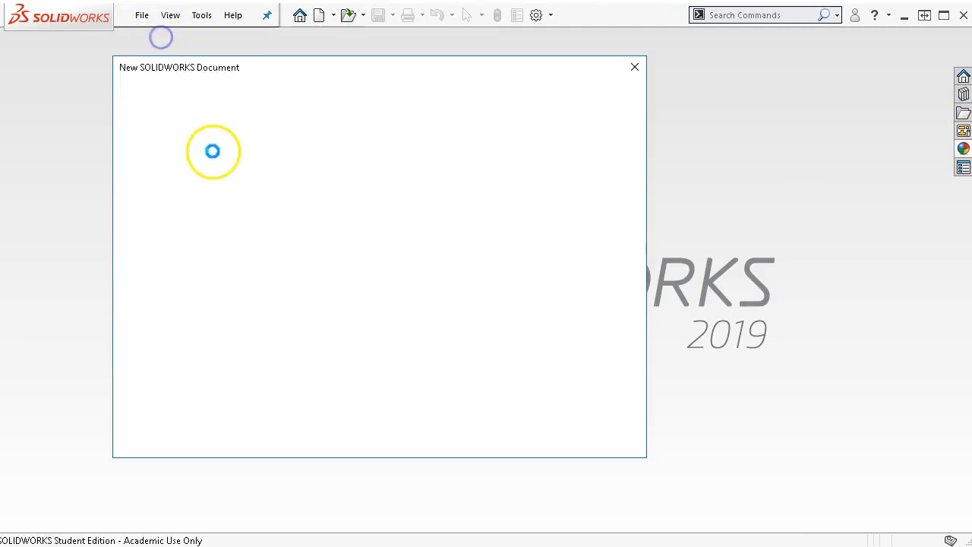
{"action": "left_click", "coordinate": [219, 122]}
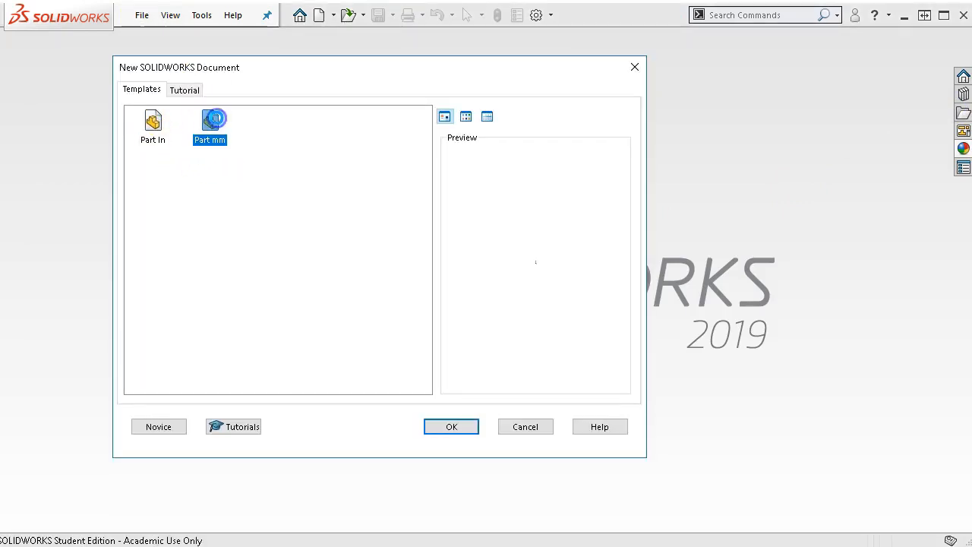
{"action": "double_click", "coordinate": [216, 117]}
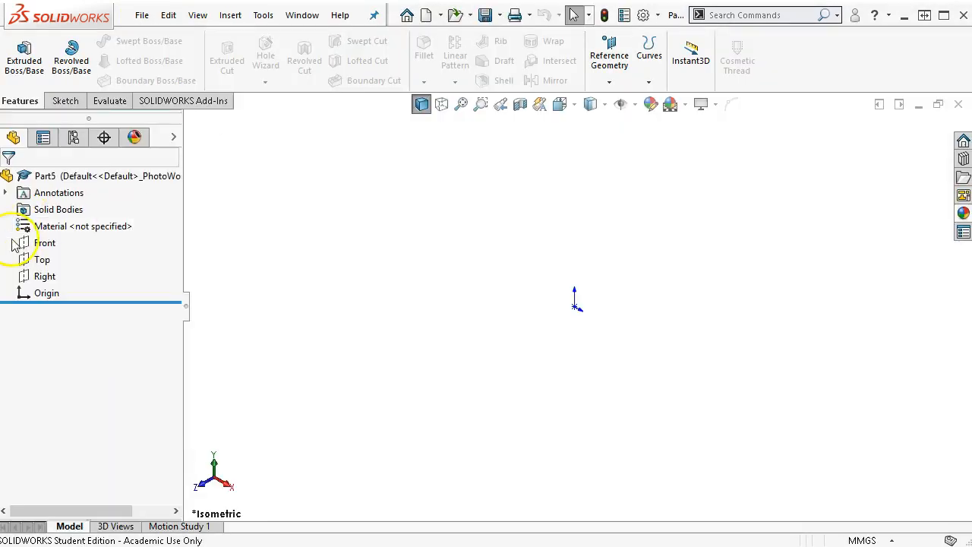
Sketch an open C of three lines on the Front plane, starting at the origin, about 60 mm wide and 75 mm high.
{"action": "left_click", "coordinate": [42, 243]}
{"action": "left_click", "coordinate": [46, 217]}
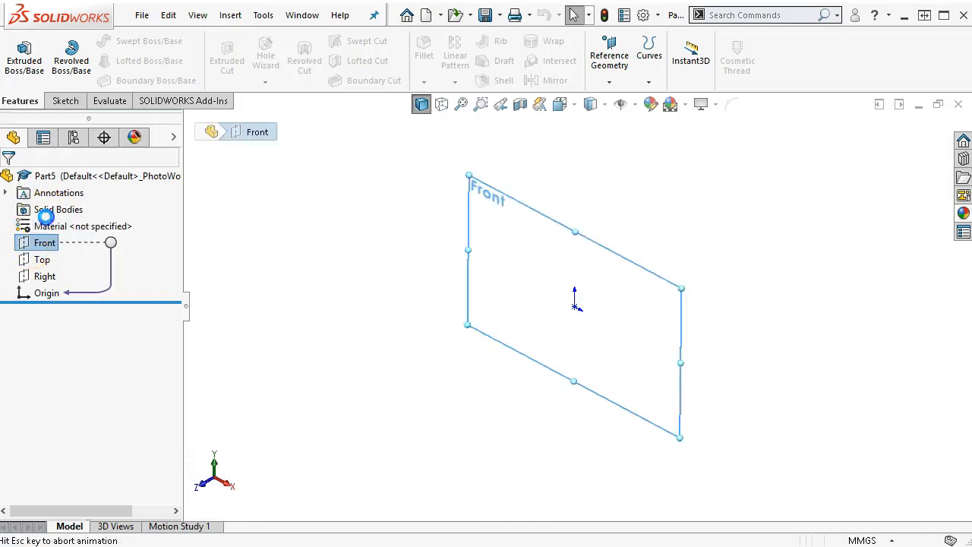
{"action": "left_click", "coordinate": [95, 44]}
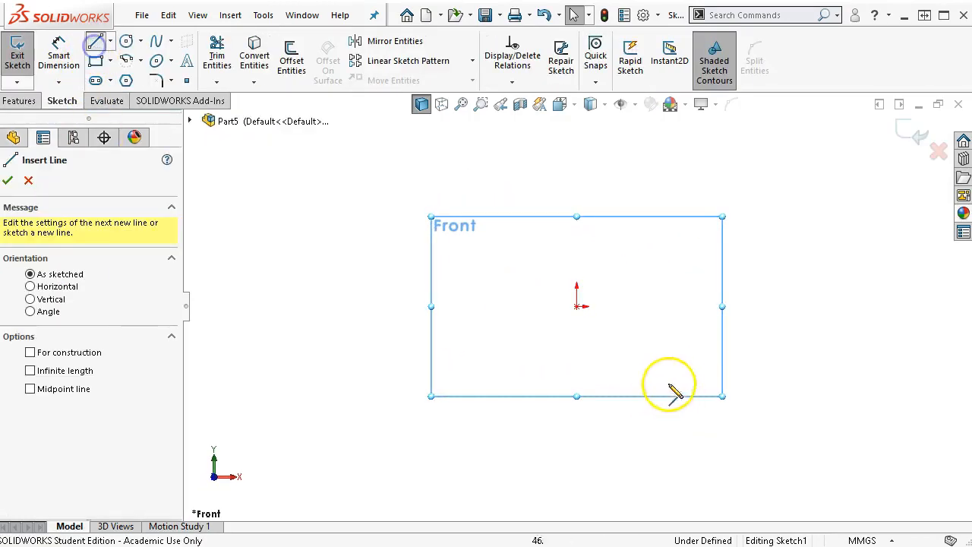
{"action": "left_click_drag", "start_coordinate": [576, 306], "coordinate": [470, 307]}
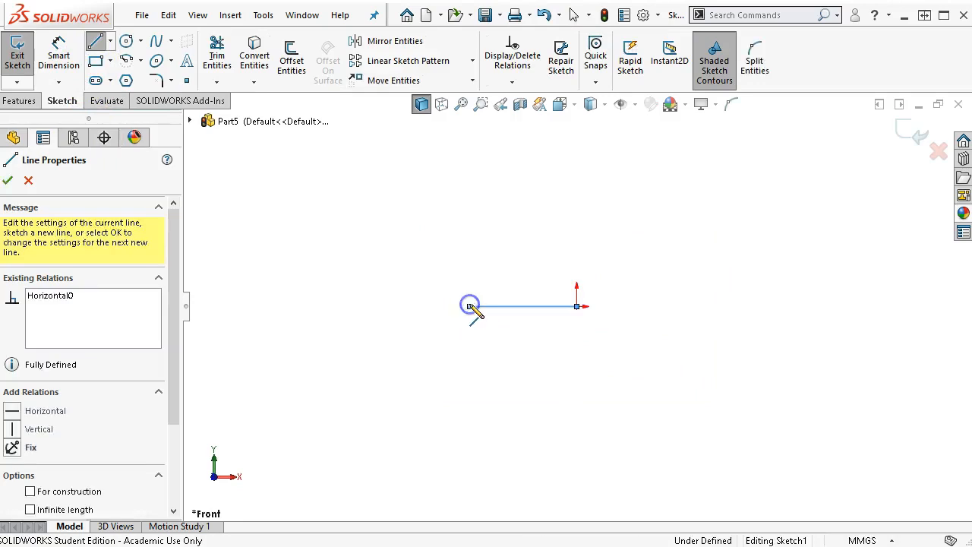
{"action": "left_click", "coordinate": [469, 172]}
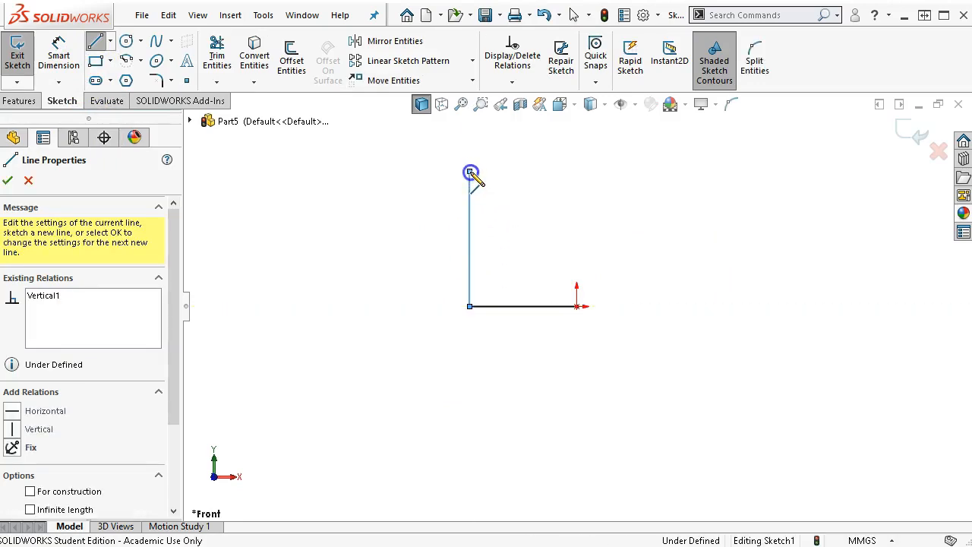
{"action": "left_click", "coordinate": [575, 173]}
{"action": "right_click", "coordinate": [649, 175]}
{"action": "left_click", "coordinate": [669, 184]}
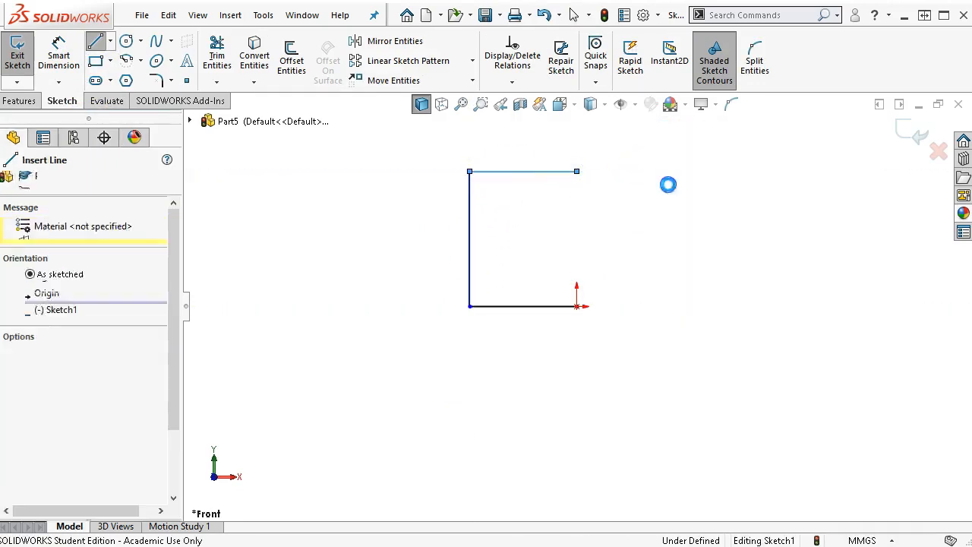
Add a vertical relation between the origin and the free endpoint of the C profile's upper line.
{"action": "left_click", "coordinate": [578, 307]}
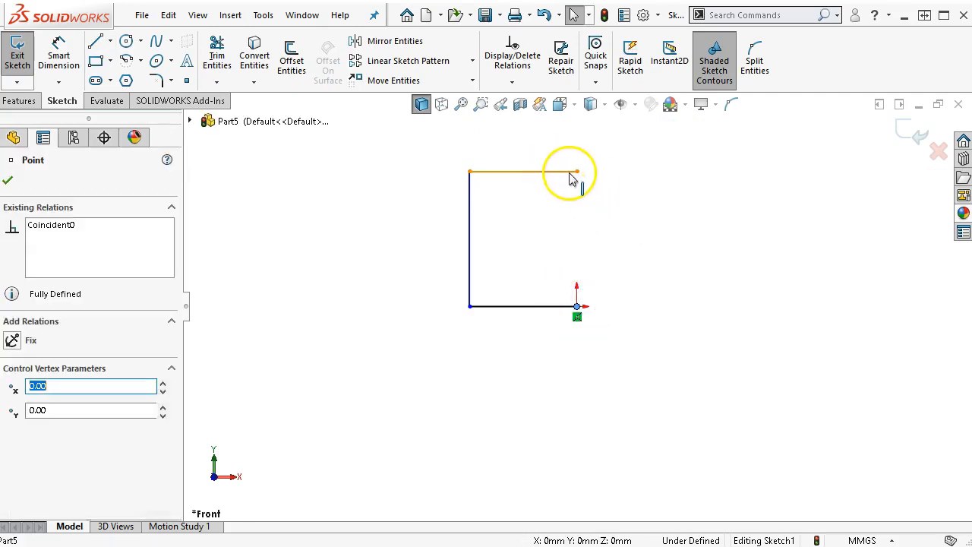
{"action": "left_click", "coordinate": [578, 173]}
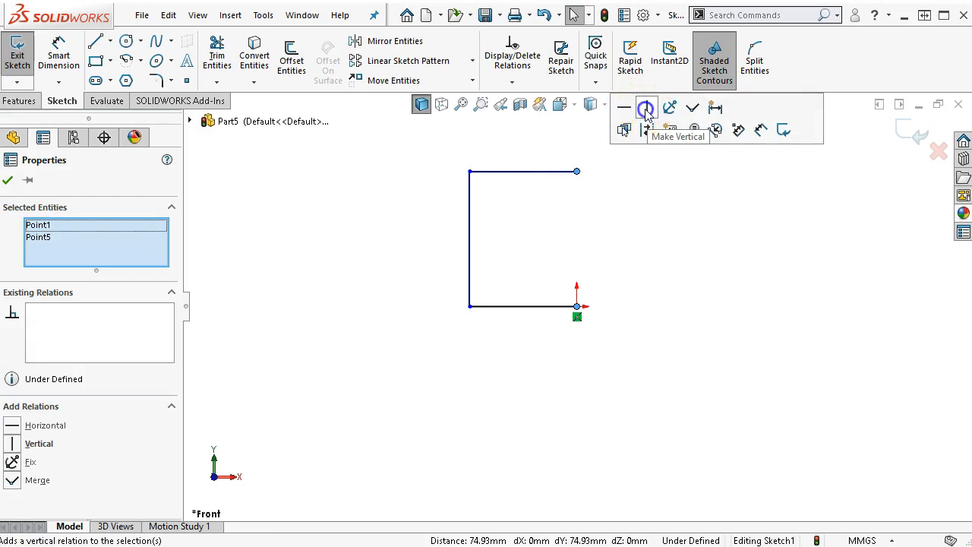
{"action": "left_click", "coordinate": [645, 110]}
{"action": "left_click", "coordinate": [506, 134]}
Dimension the C profile's lower line at 40 mm, consulting the C-Bracket drawing in the Kindle book for the size.
{"action": "right_click", "coordinate": [657, 232]}
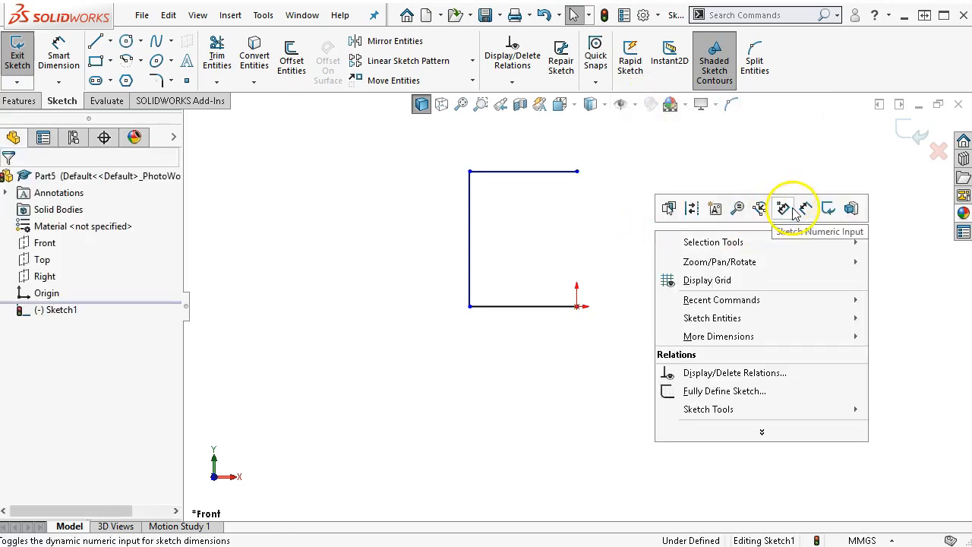
{"action": "left_click", "coordinate": [805, 208]}
{"action": "left_click", "coordinate": [540, 306]}
{"action": "left_click", "coordinate": [534, 377]}
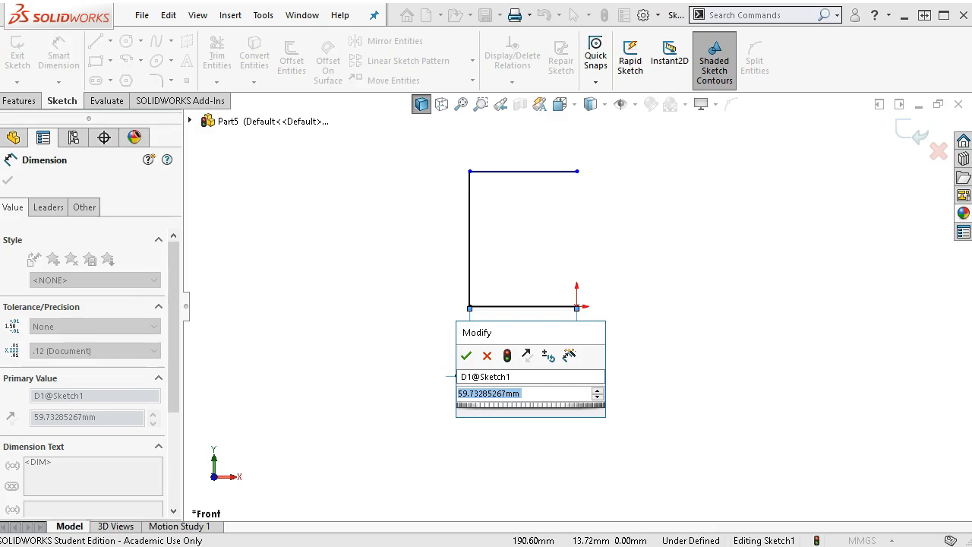
{"action": "left_click_drag", "start_coordinate": [971, 88], "coordinate": [839, 48]}
{"action": "scroll", "coordinate": [735, 298], "scroll_direction": "down", "scroll_amount": 1}
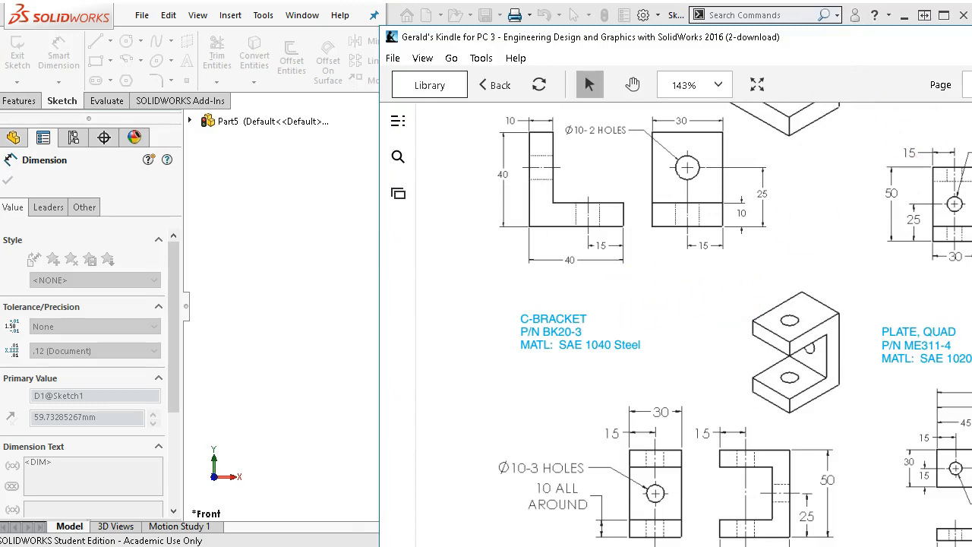
{"action": "left_click_drag", "start_coordinate": [645, 37], "coordinate": [607, 21]}
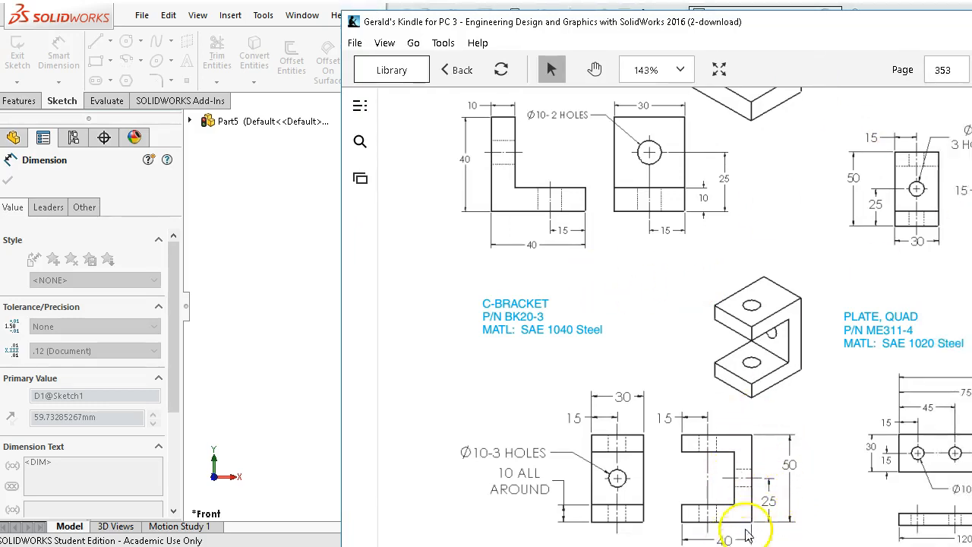
{"action": "left_click_drag", "start_coordinate": [817, 29], "coordinate": [971, 49]}
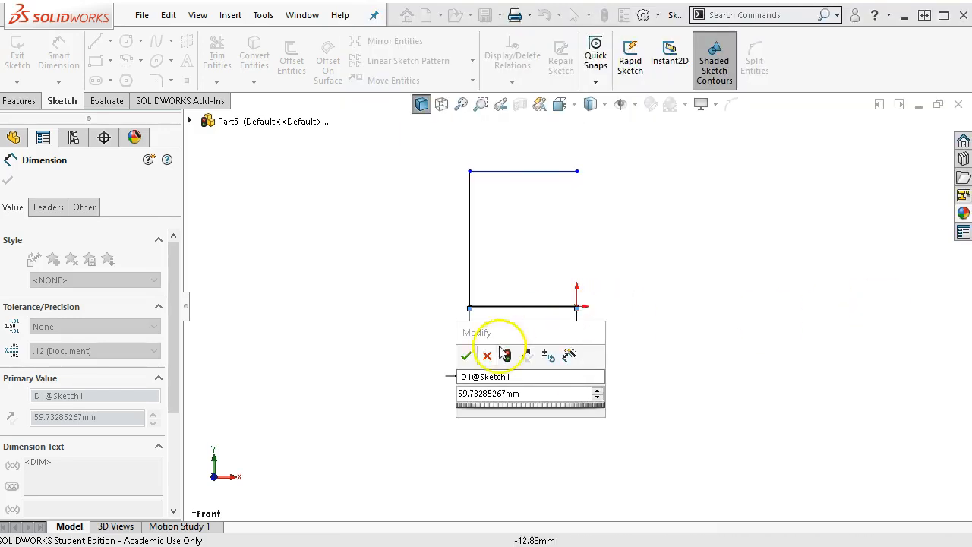
{"action": "left_click", "coordinate": [486, 394]}
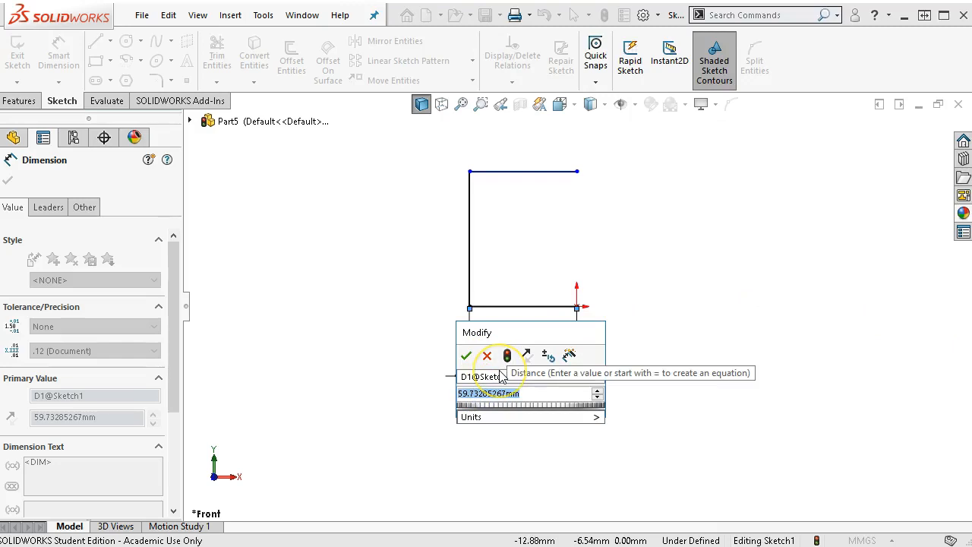
{"action": "type", "text": "40"}
{"action": "key", "text": "Return"}
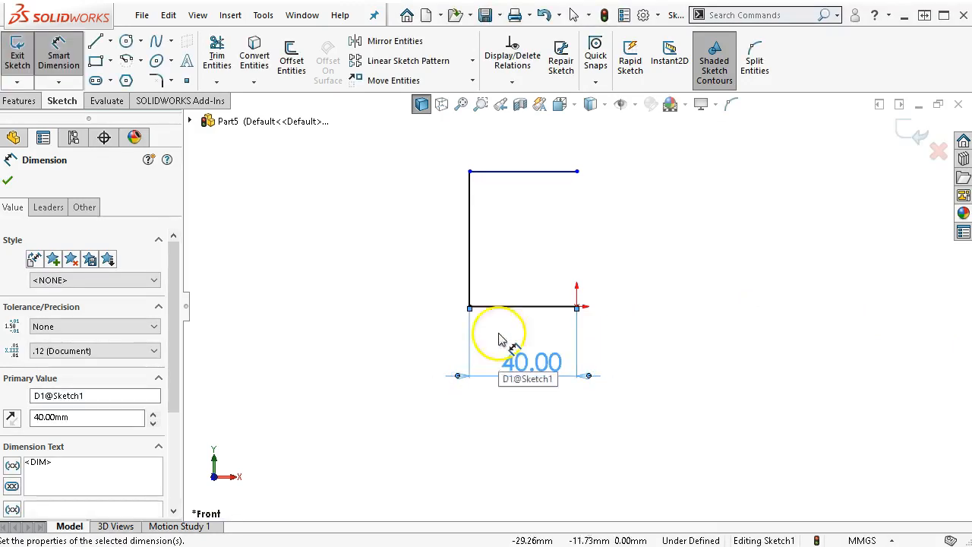
Dimension the C profile's vertical line at 50 mm and leave the dimension tool.
{"action": "left_click", "coordinate": [469, 243]}
{"action": "left_click", "coordinate": [389, 250]}
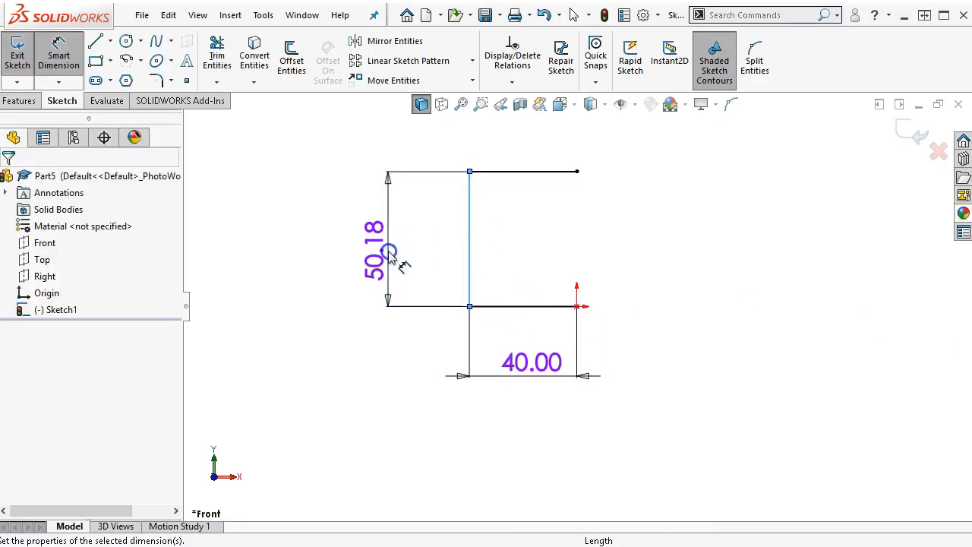
{"action": "type", "text": "50"}
{"action": "key", "text": "Return"}
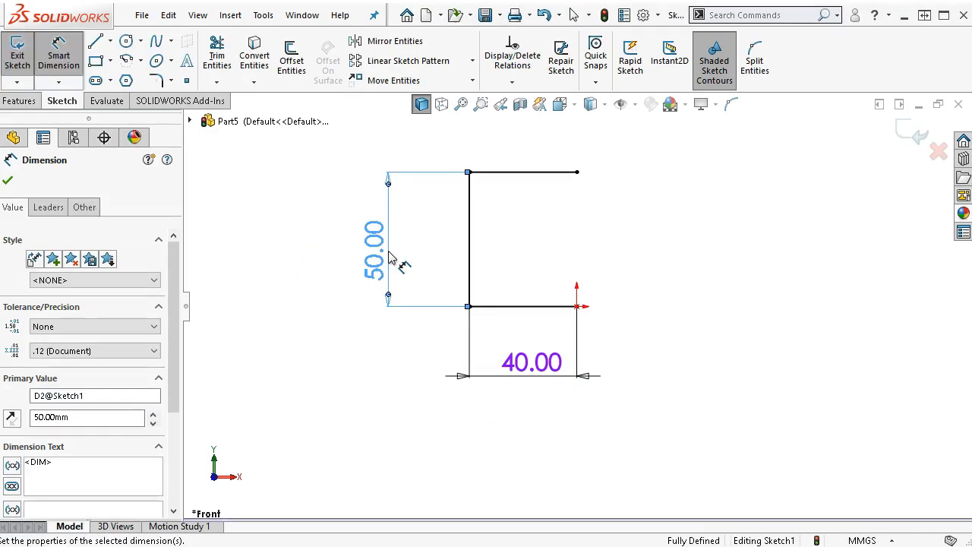
{"action": "right_click", "coordinate": [694, 203]}
{"action": "left_click", "coordinate": [744, 248]}
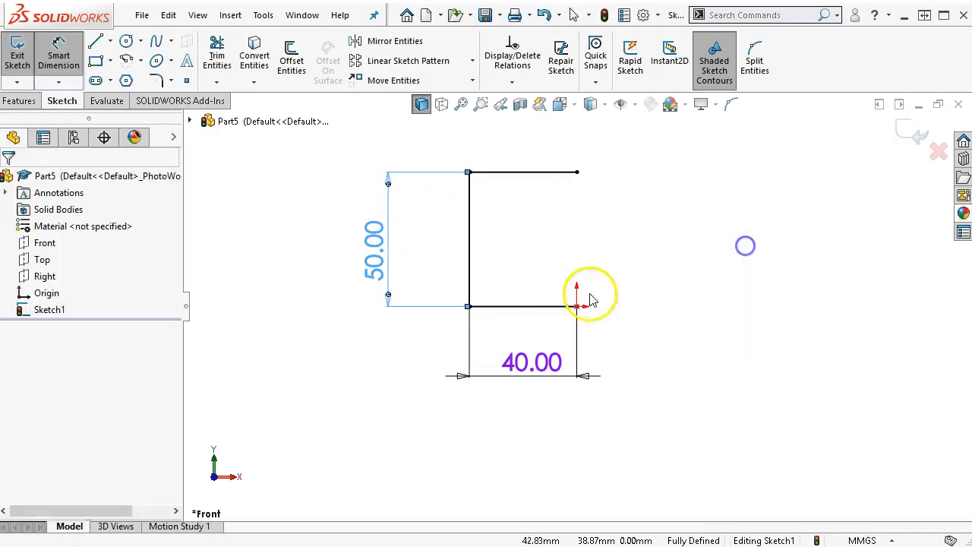
Offset the C chain 10 mm inward with line-capped ends and place the offset dimension beside the open side of the profile.
{"action": "left_click", "coordinate": [521, 309]}
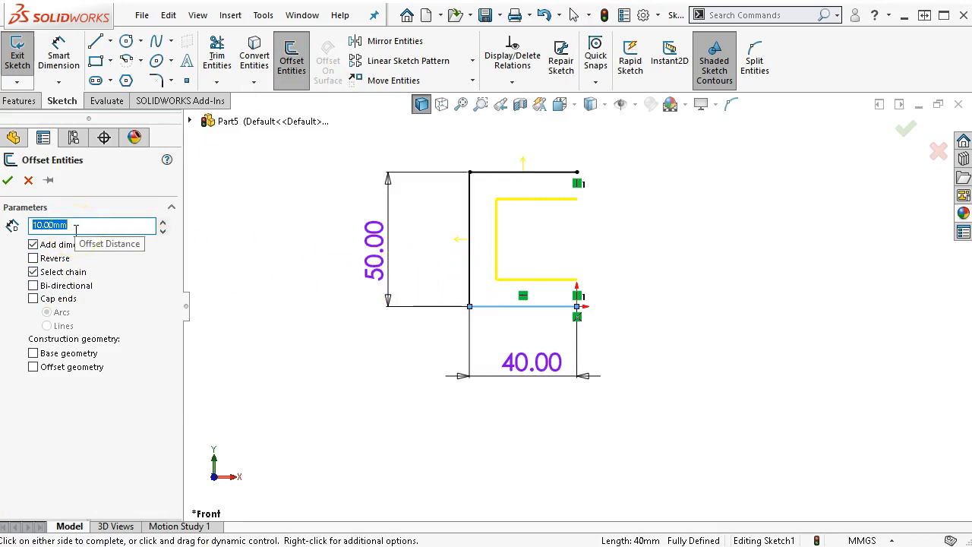
{"action": "left_click", "coordinate": [86, 273]}
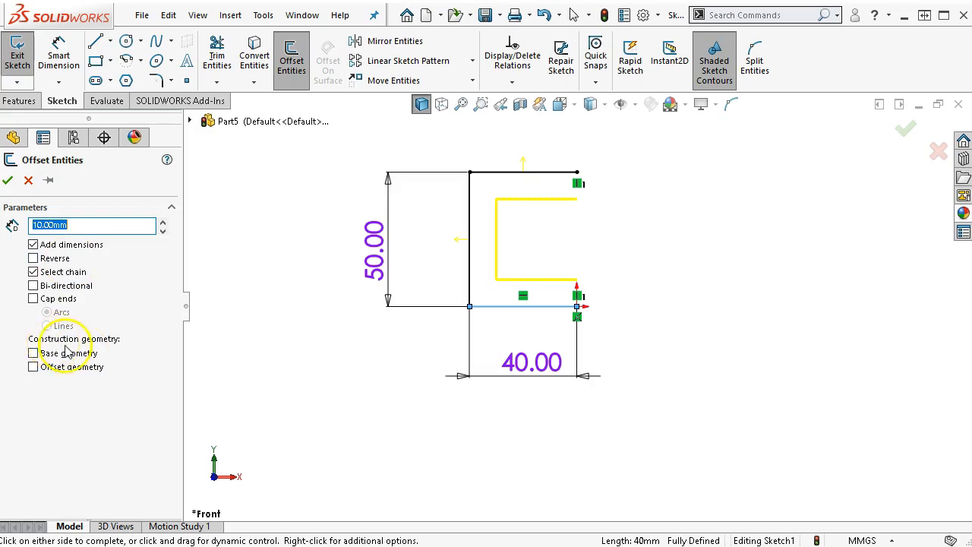
{"action": "left_click", "coordinate": [32, 299]}
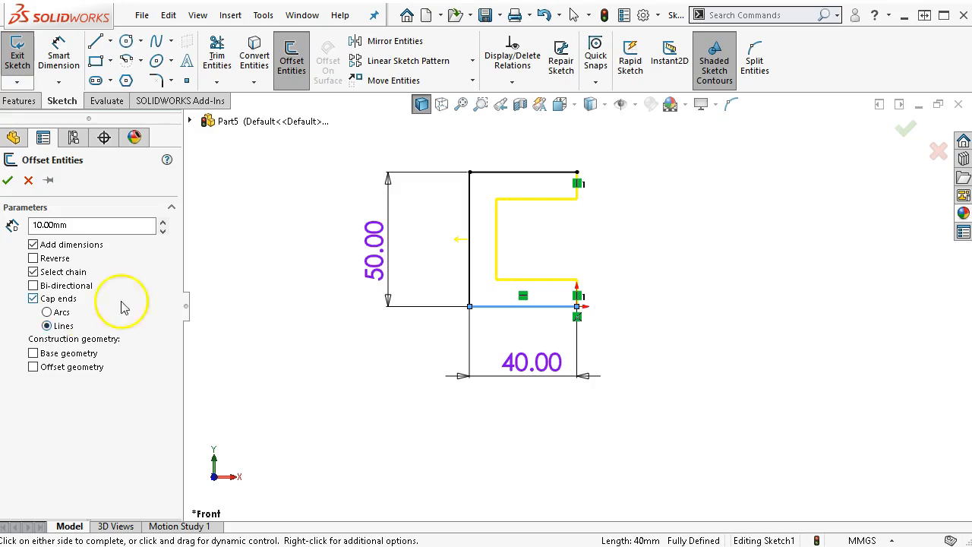
{"action": "left_click", "coordinate": [9, 180]}
{"action": "left_click_drag", "start_coordinate": [510, 251], "coordinate": [702, 264]}
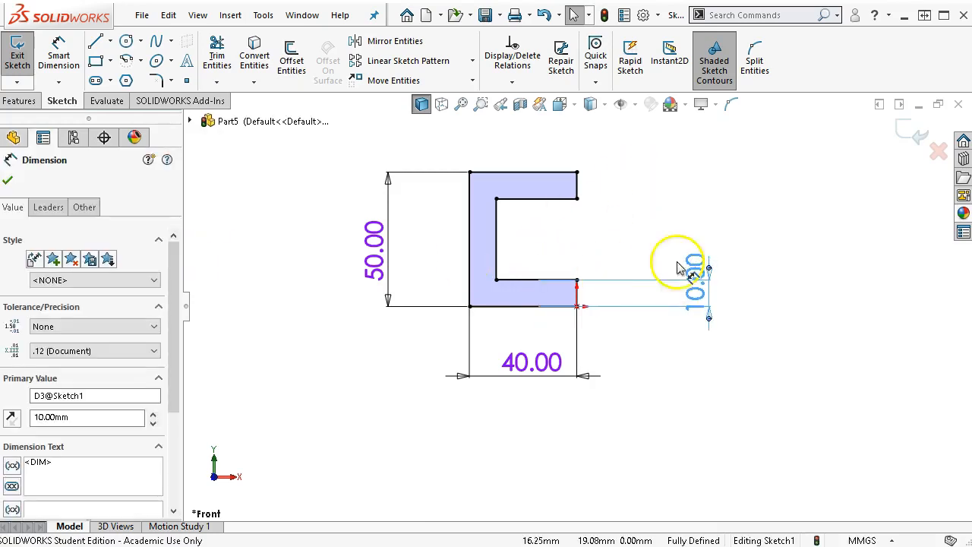
{"action": "left_click", "coordinate": [515, 282]}
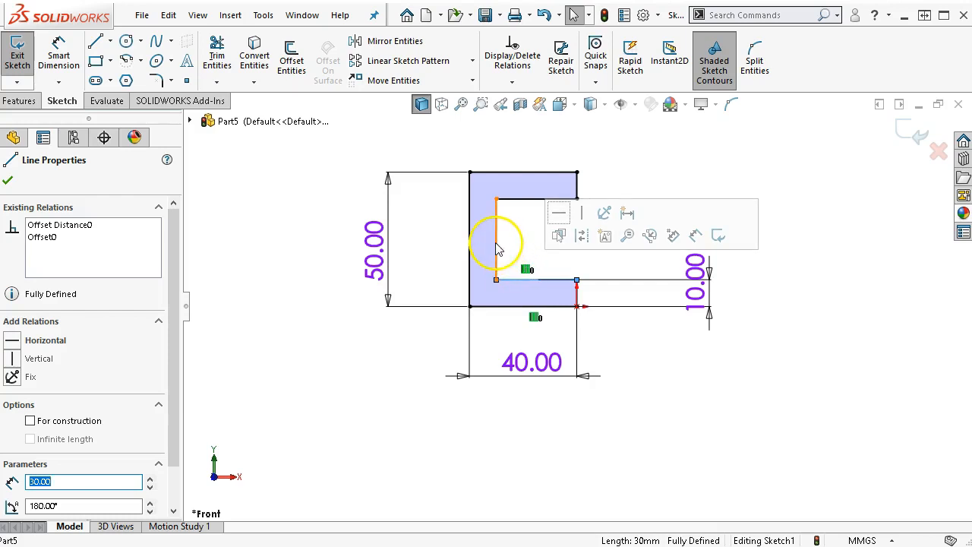
{"action": "left_click", "coordinate": [516, 200]}
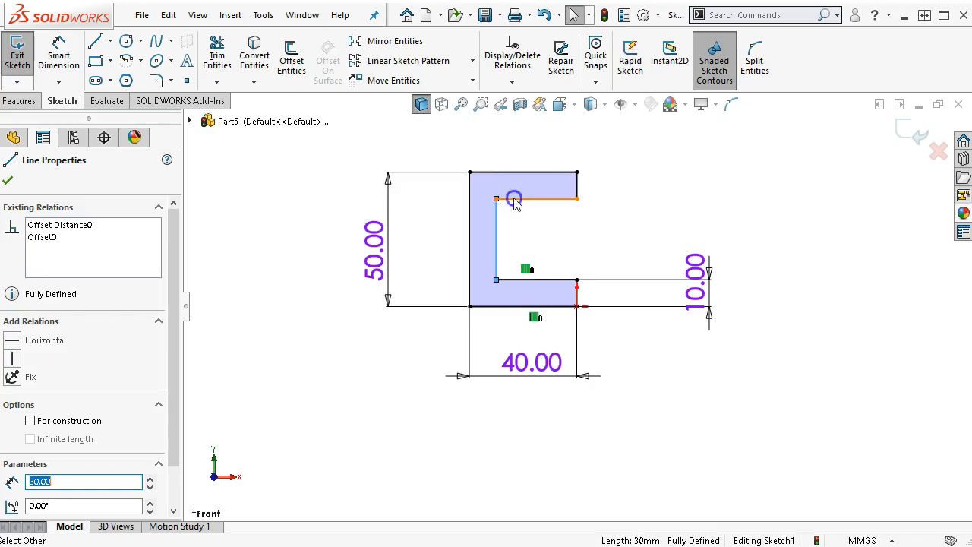
{"action": "left_click", "coordinate": [625, 225]}
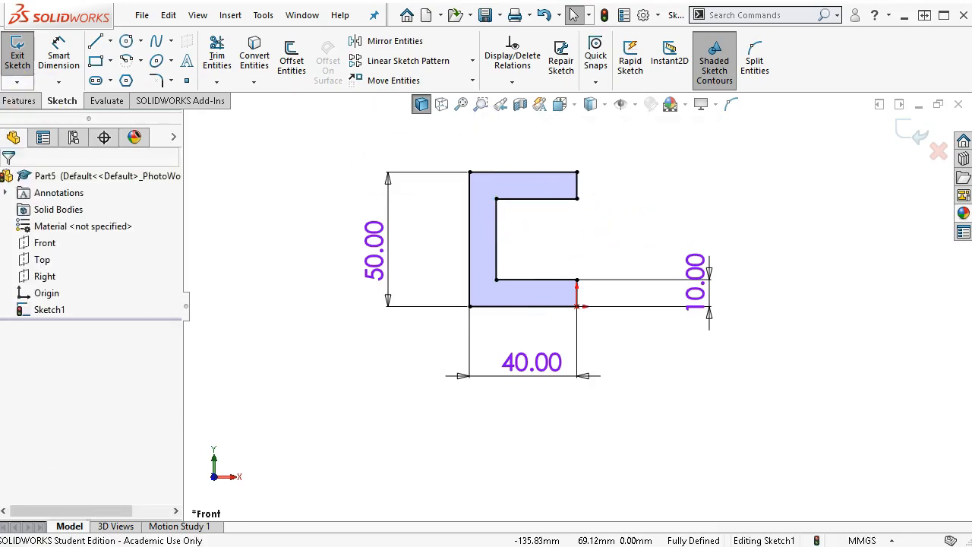
Extrude the C profile 30 mm with the Mid Plane end condition.
{"action": "left_click", "coordinate": [11, 102]}
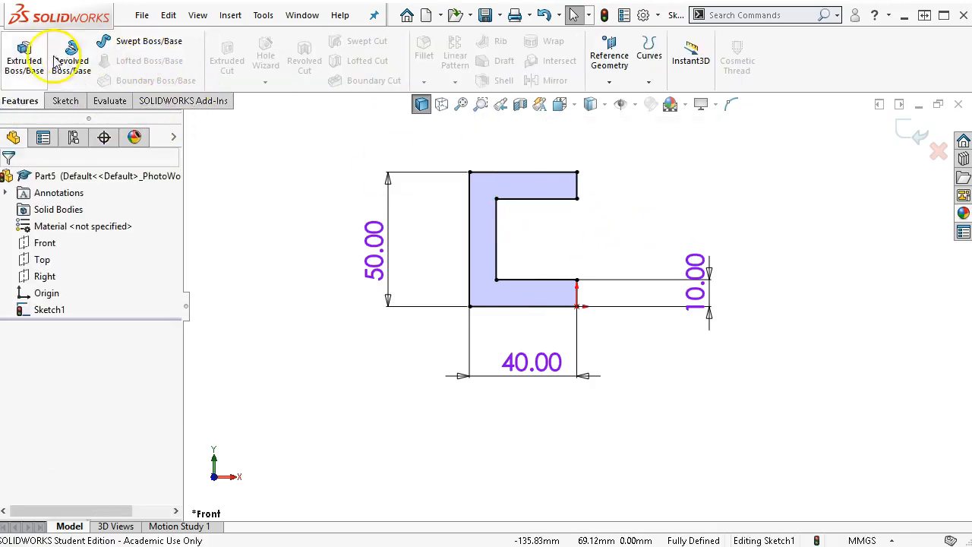
{"action": "left_click", "coordinate": [25, 57]}
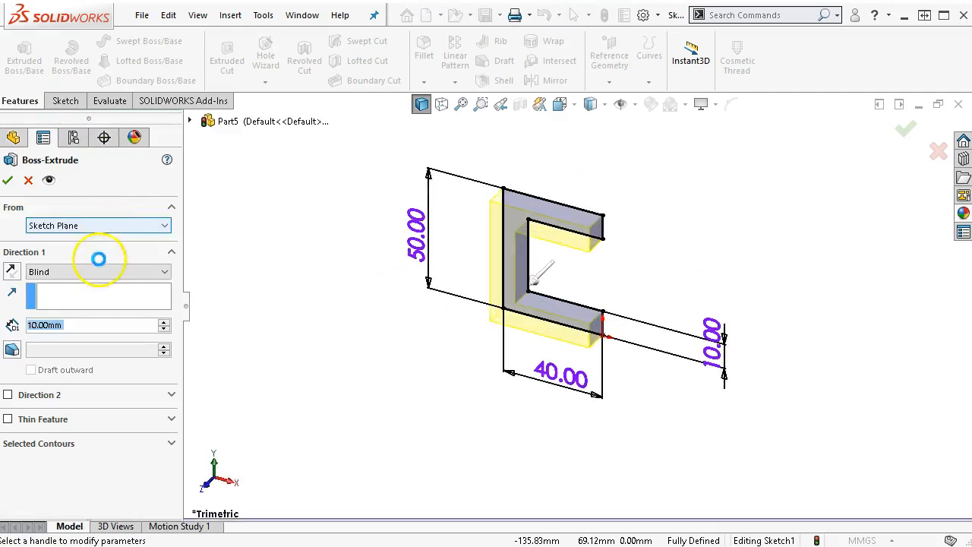
{"action": "left_click", "coordinate": [98, 271]}
{"action": "left_click", "coordinate": [98, 336]}
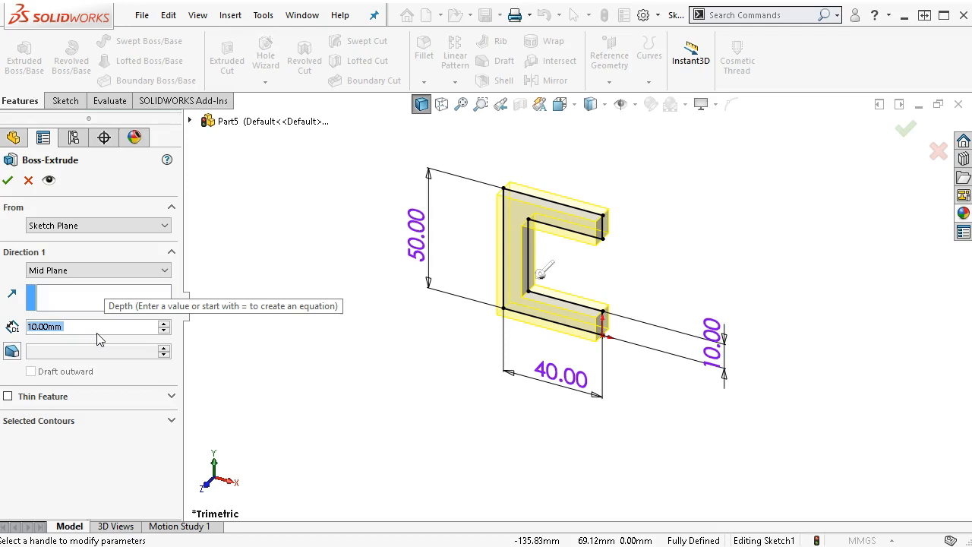
{"action": "type", "text": "30q"}
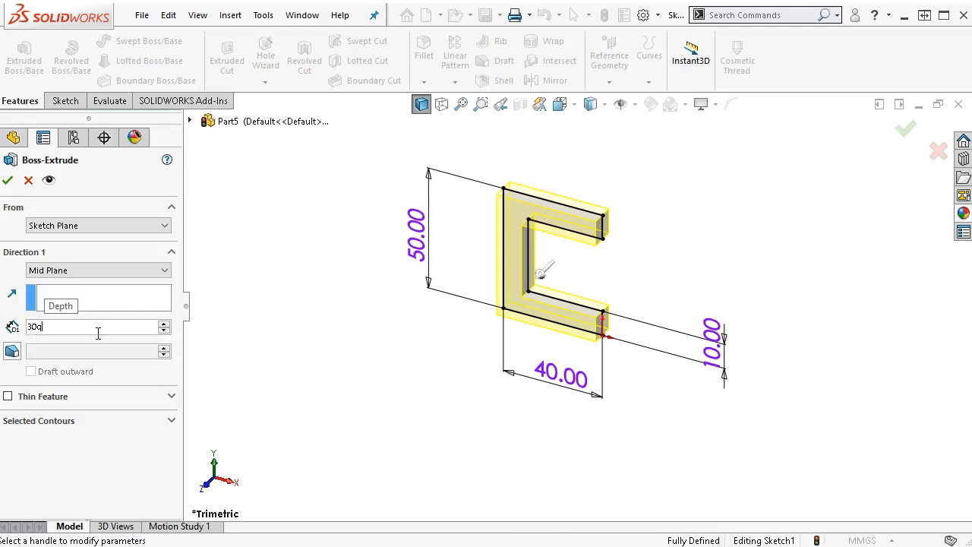
{"action": "key", "text": "Return"}
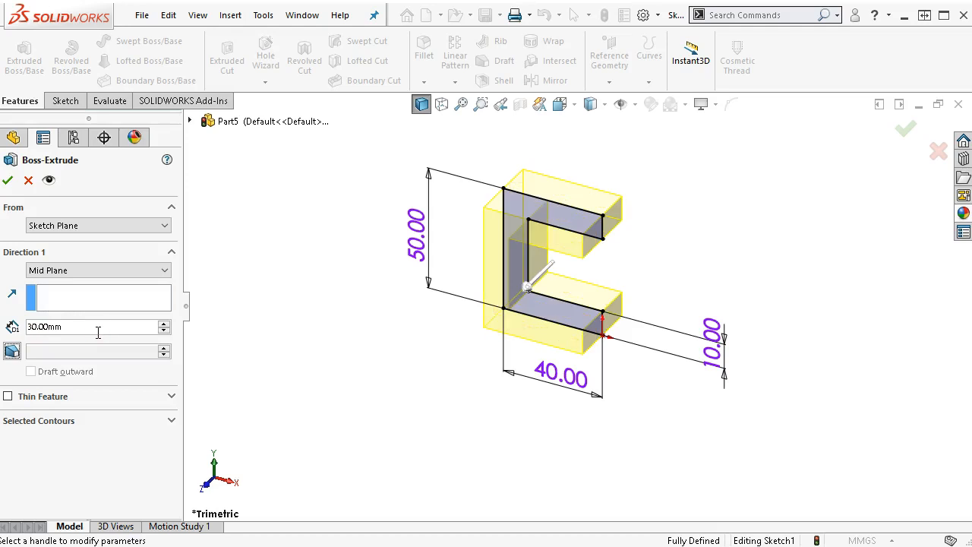
{"action": "left_click", "coordinate": [8, 181]}
Start a sketch on the underside of the lower flange and draw a circle about 8.7 mm in diameter, centred level with the origin.
{"action": "middle_click_drag", "start_coordinate": [744, 333], "coordinate": [655, 193]}
{"action": "left_click", "coordinate": [581, 290]}
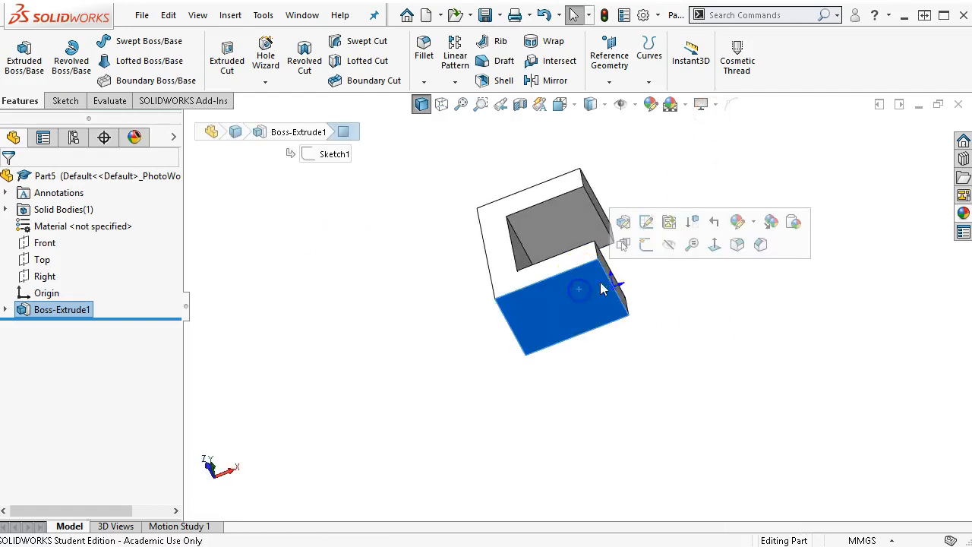
{"action": "left_click", "coordinate": [647, 244]}
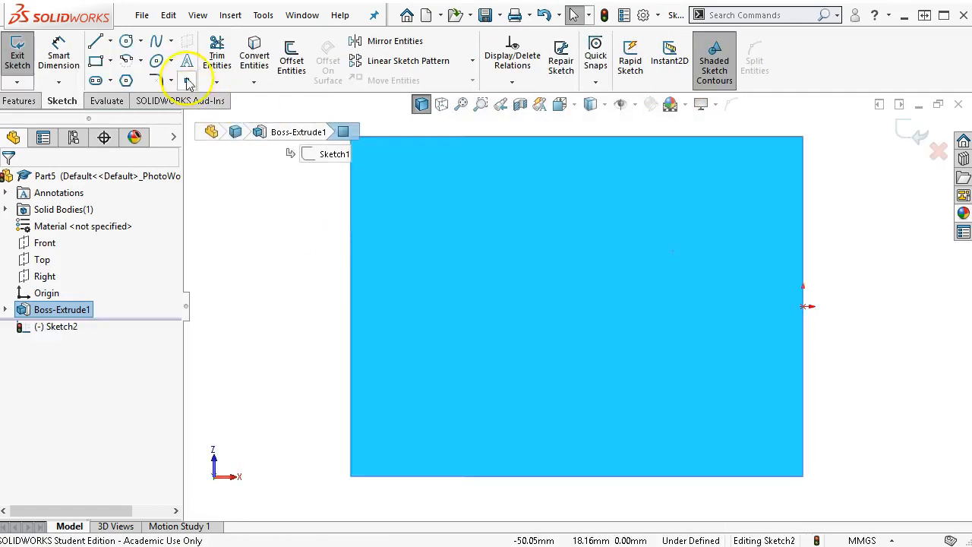
{"action": "left_click", "coordinate": [127, 41]}
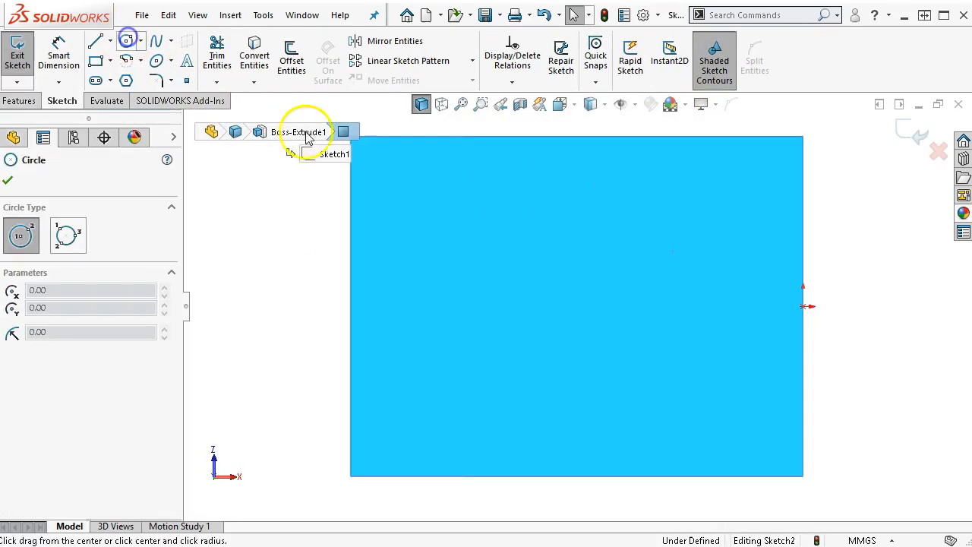
{"action": "left_click", "coordinate": [638, 307]}
{"action": "left_click", "coordinate": [688, 321]}
{"action": "right_click", "coordinate": [696, 321]}
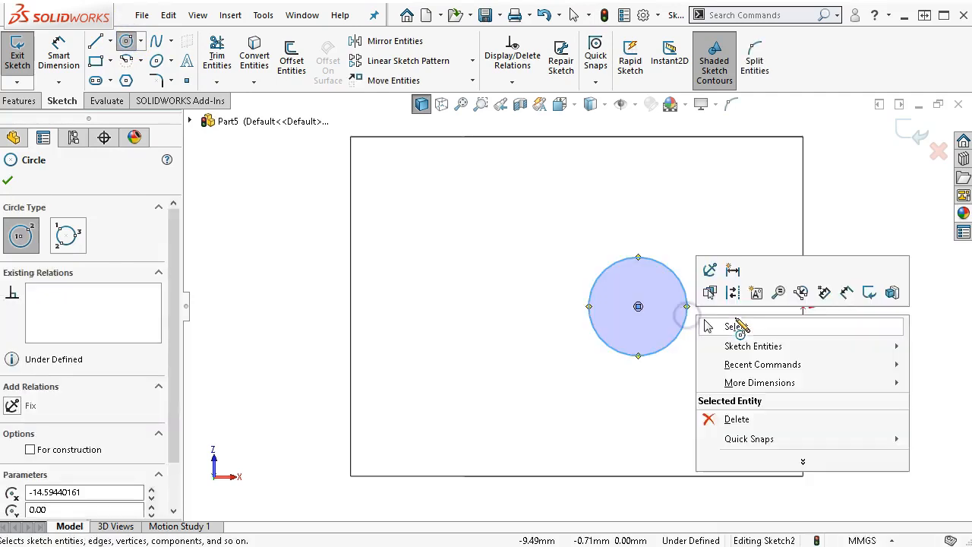
{"action": "left_click", "coordinate": [748, 326]}
{"action": "key", "text": "f"}
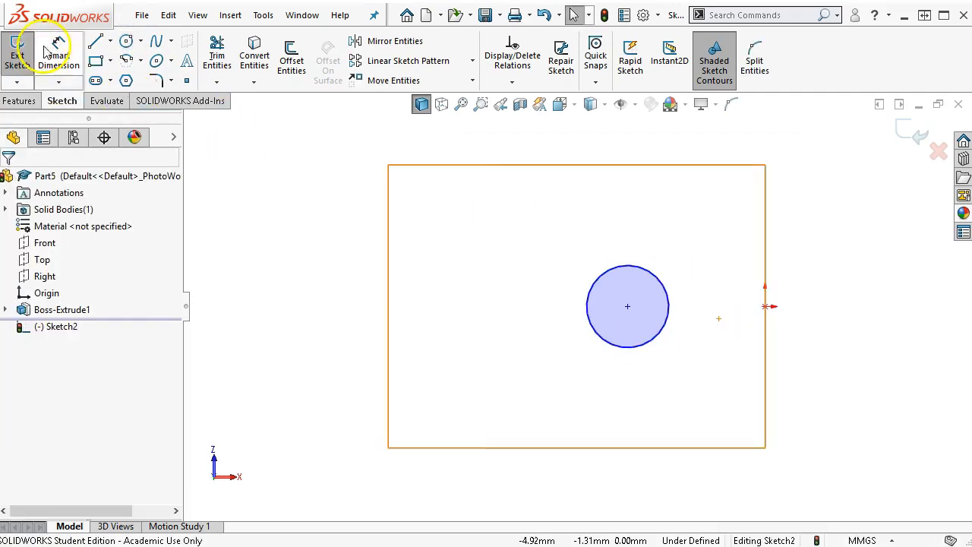
Dimension the circle's diameter at 10 mm.
{"action": "left_click", "coordinate": [57, 46]}
{"action": "left_click", "coordinate": [633, 349]}
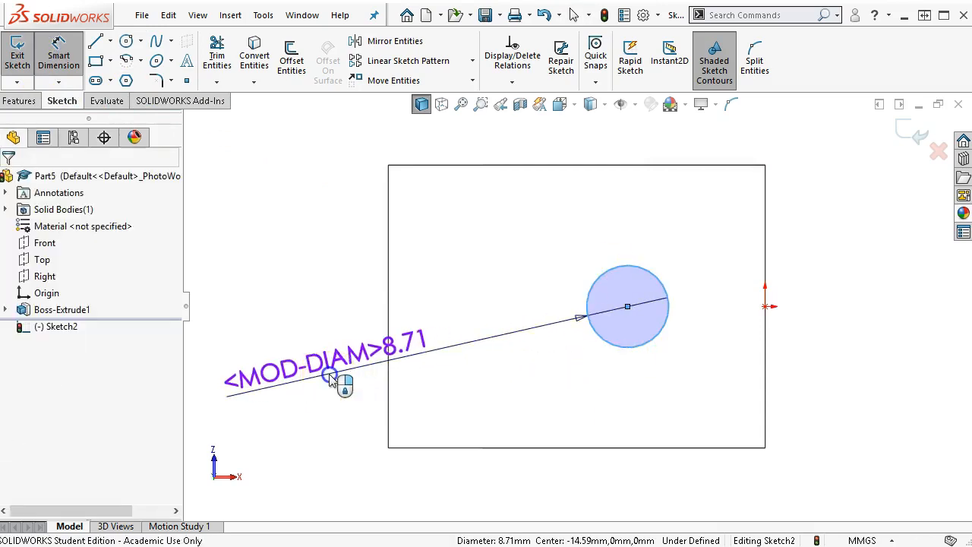
{"action": "left_click", "coordinate": [329, 377]}
{"action": "type", "text": "10"}
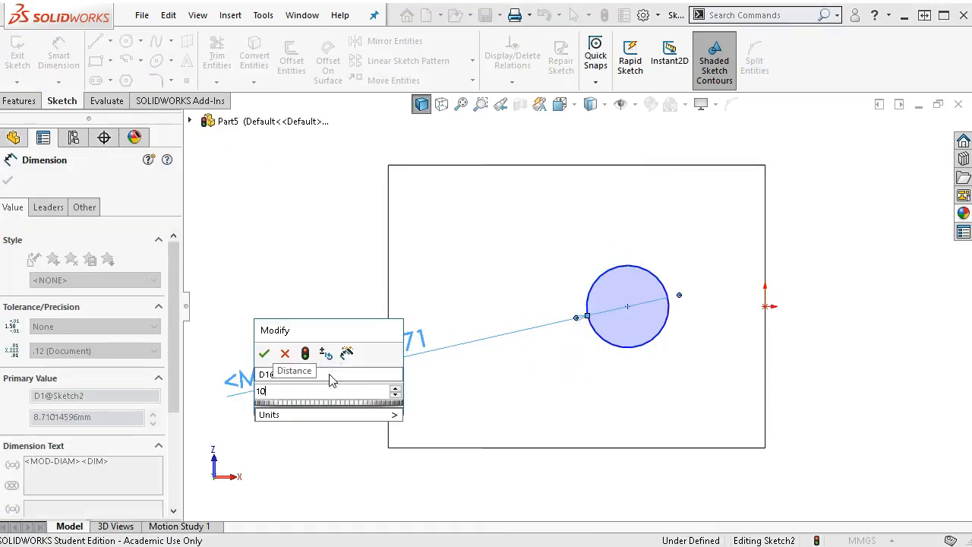
{"action": "key", "text": "Return"}
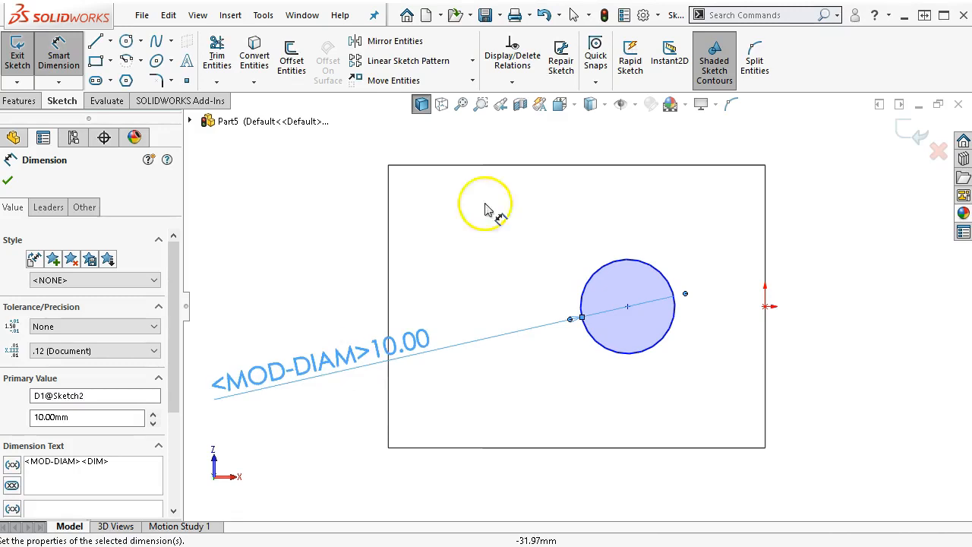
Dimension the circle's centre 15 mm from the flange's open-end edge beside the origin.
{"action": "scroll", "coordinate": [711, 262], "scroll_direction": "up", "scroll_amount": 1}
{"action": "left_click", "coordinate": [734, 319]}
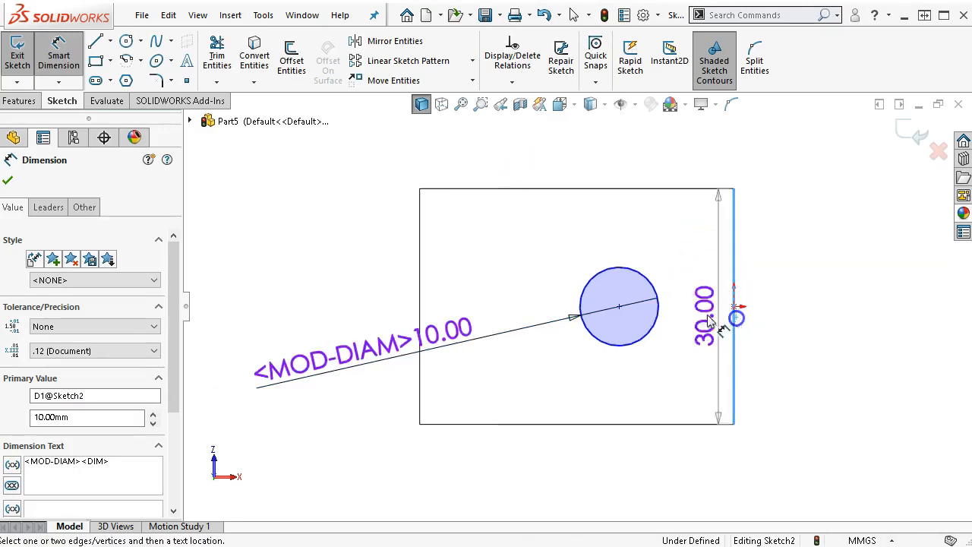
{"action": "left_click", "coordinate": [667, 319]}
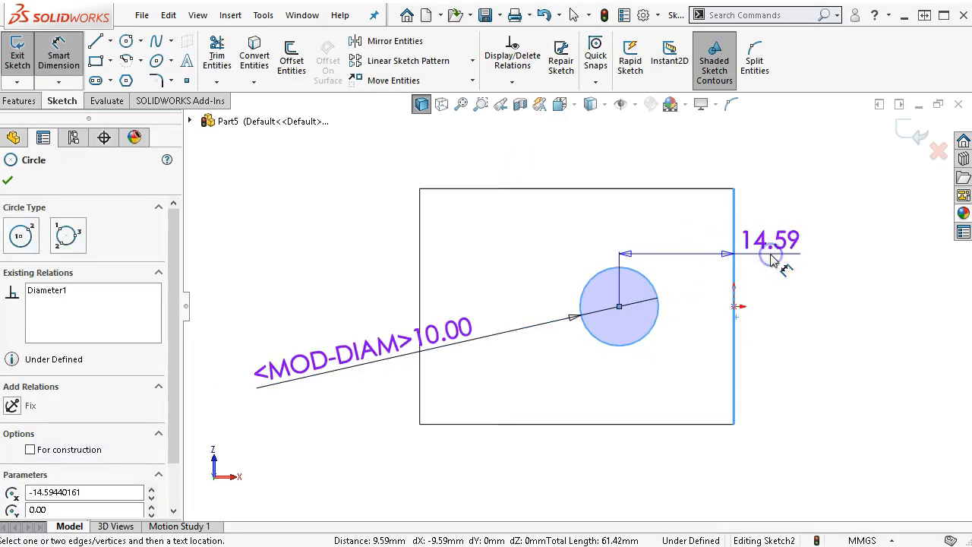
{"action": "left_click", "coordinate": [770, 258]}
{"action": "type", "text": "15"}
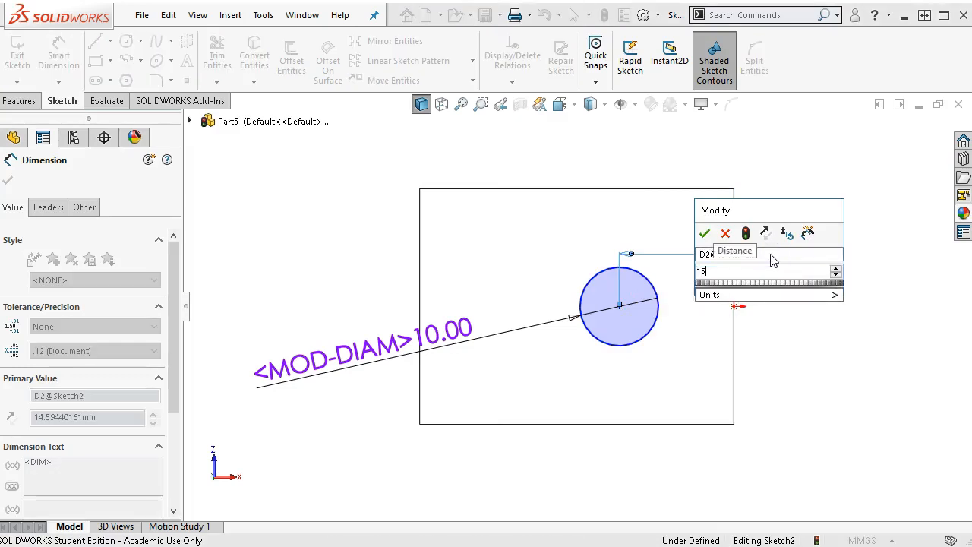
{"action": "key", "text": "Return"}
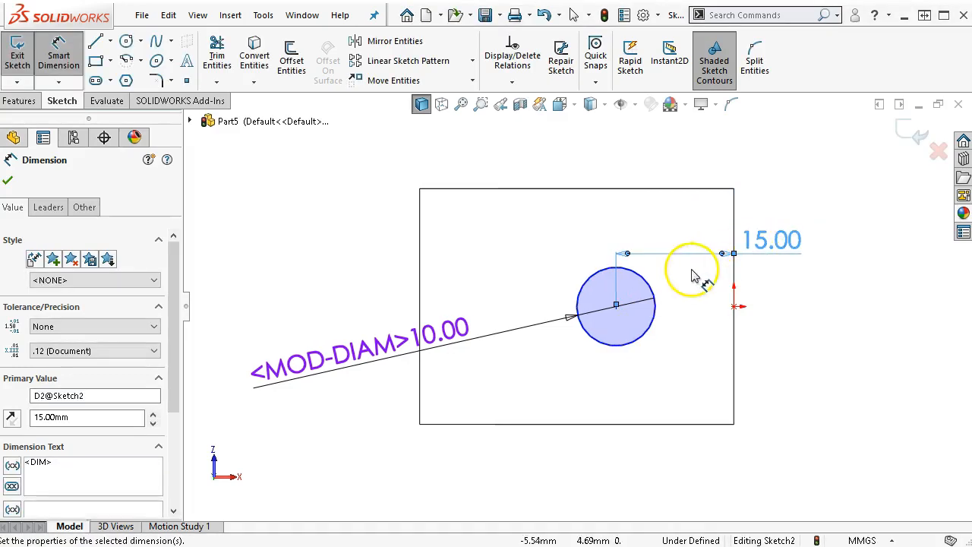
Dimension the circle's centre 15 mm from the flange's long side edge, leave the dimension tool and reposition the dimension text.
{"action": "left_click", "coordinate": [642, 280]}
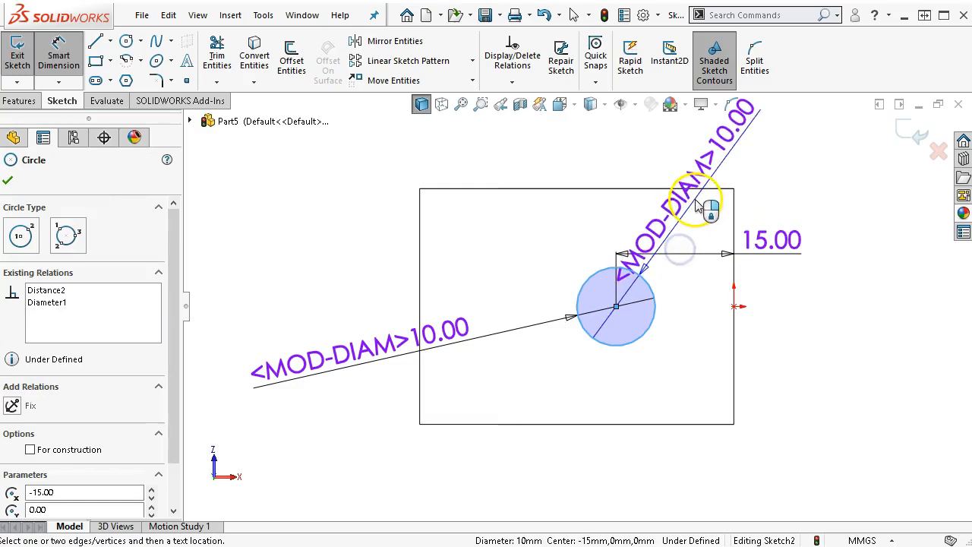
{"action": "left_click", "coordinate": [692, 191]}
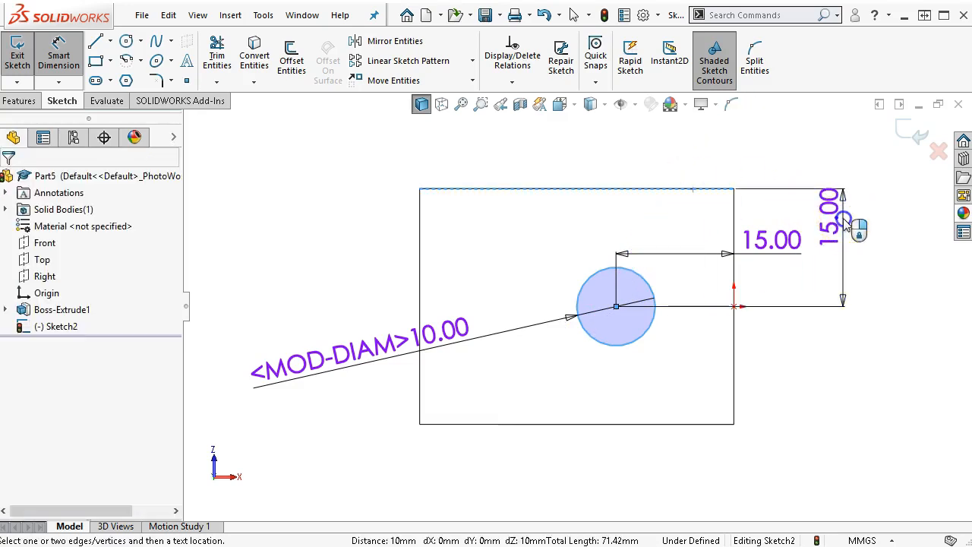
{"action": "left_click", "coordinate": [851, 257]}
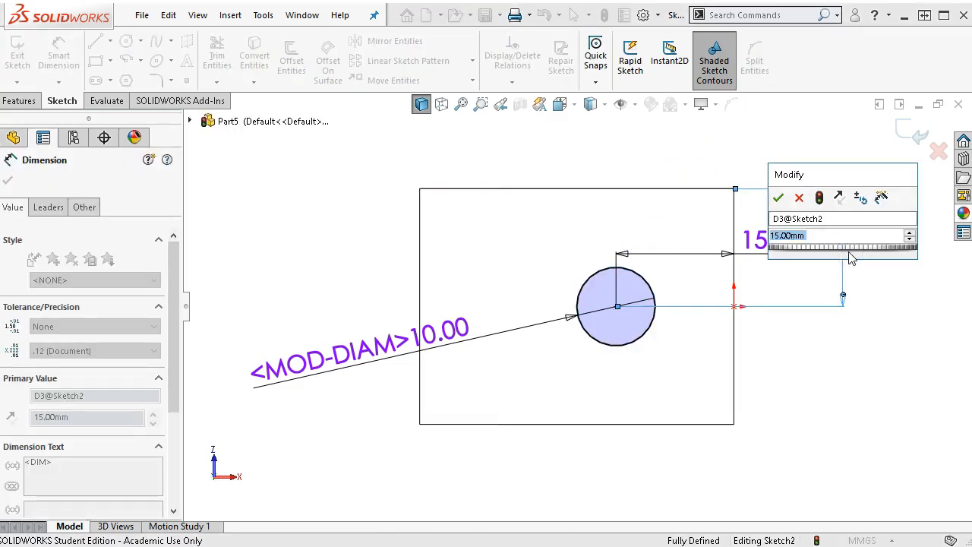
{"action": "key", "text": "Return"}
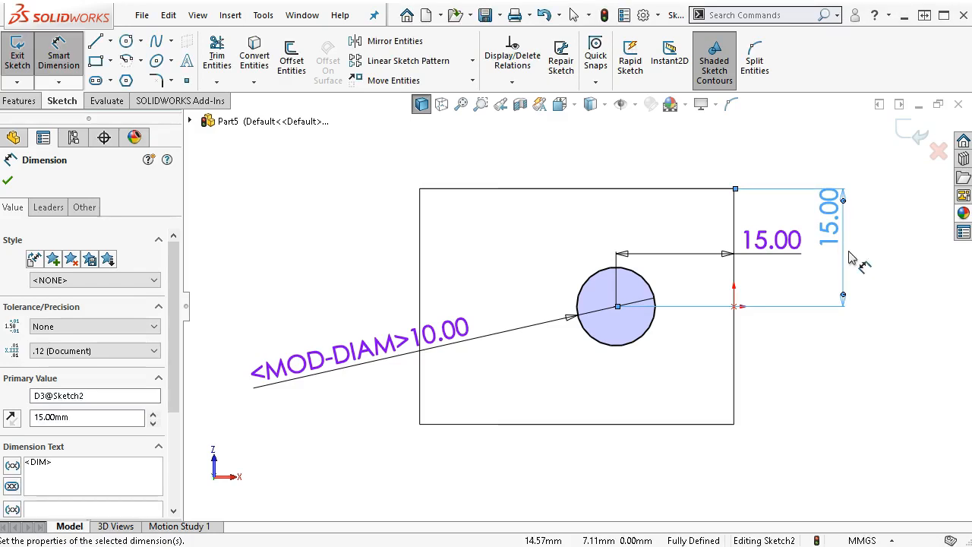
{"action": "right_click", "coordinate": [856, 343]}
{"action": "left_click", "coordinate": [841, 327]}
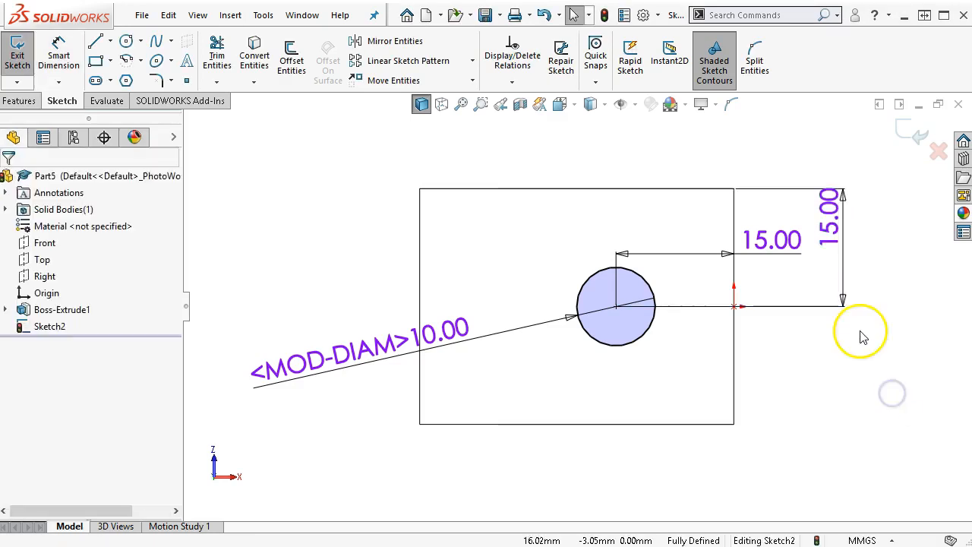
{"action": "left_click_drag", "start_coordinate": [831, 235], "coordinate": [845, 279]}
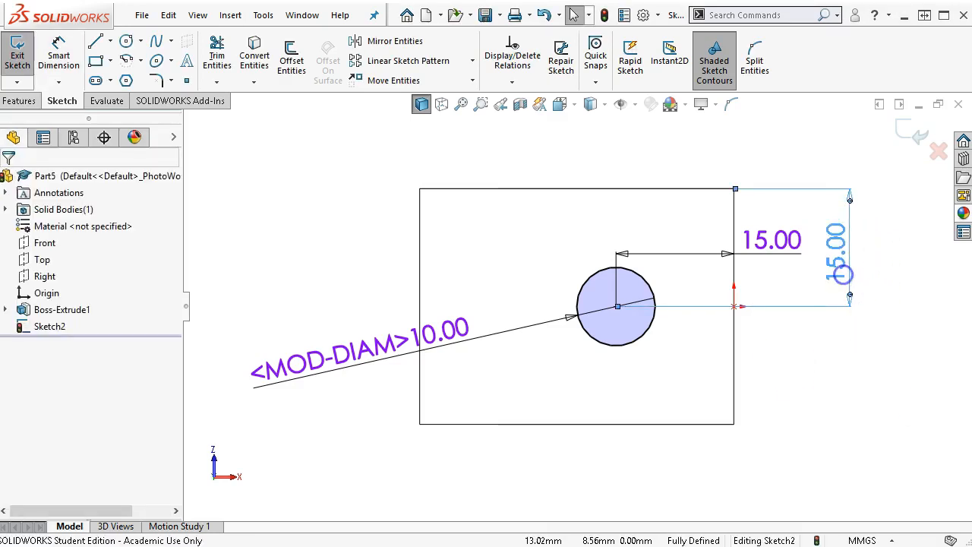
Cut the circle through both flanges with an Extruded Cut set to Through All.
{"action": "left_click", "coordinate": [15, 100]}
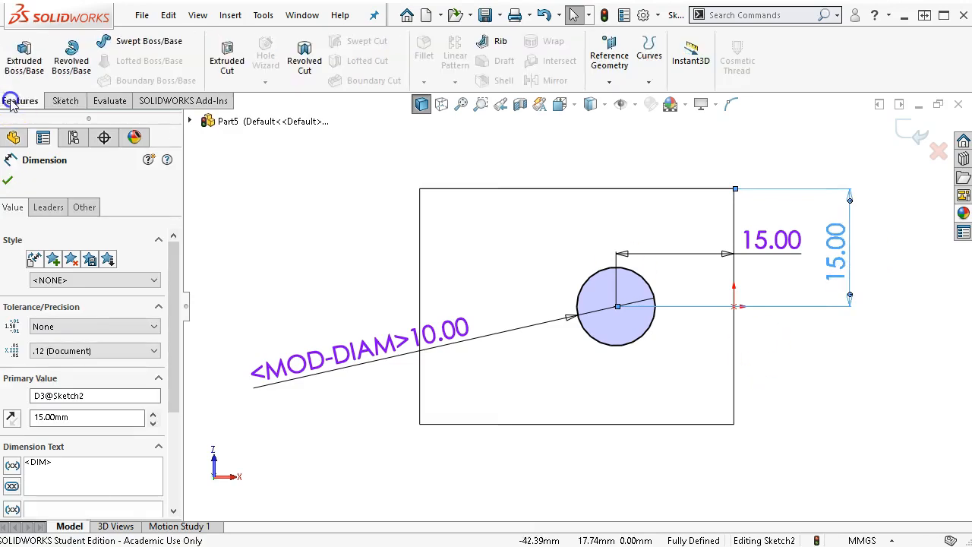
{"action": "left_click", "coordinate": [217, 58]}
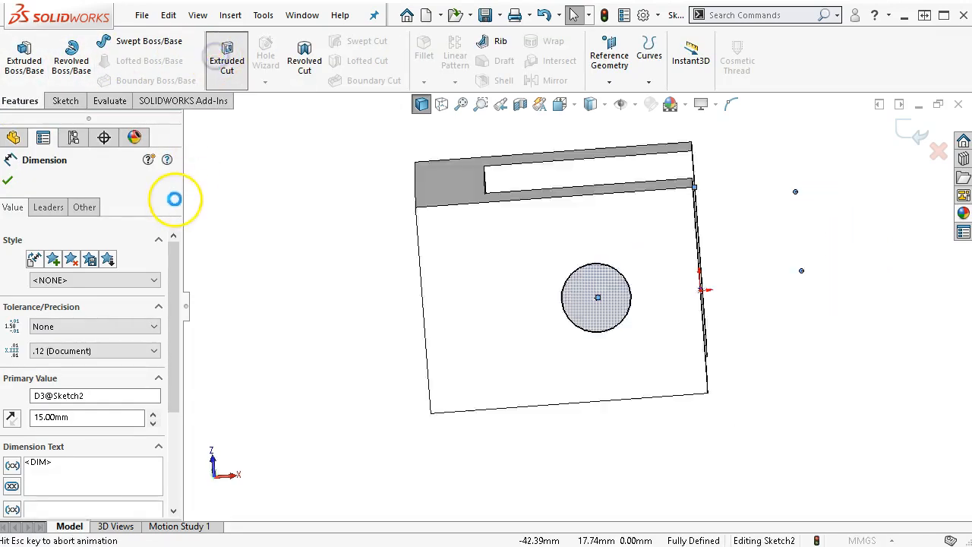
{"action": "left_click", "coordinate": [102, 272]}
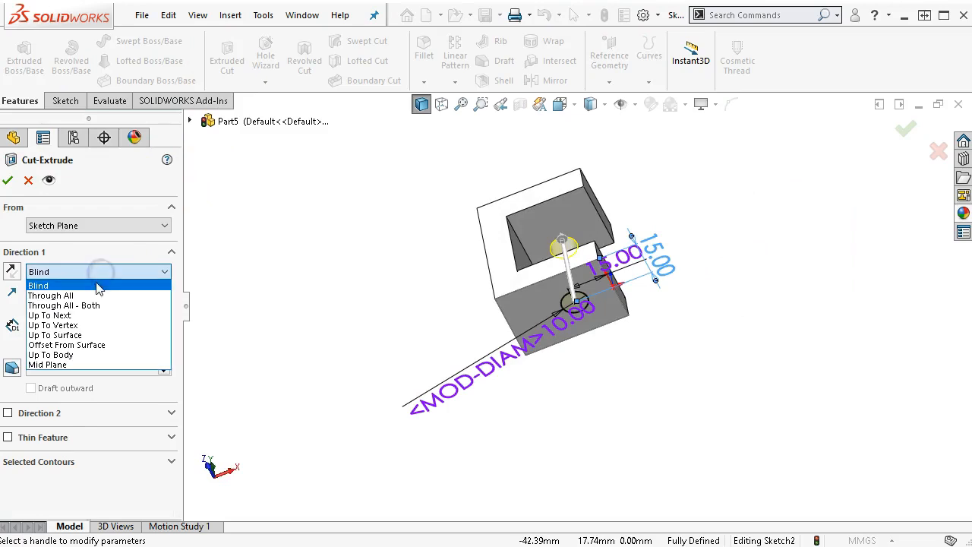
{"action": "left_click", "coordinate": [88, 317]}
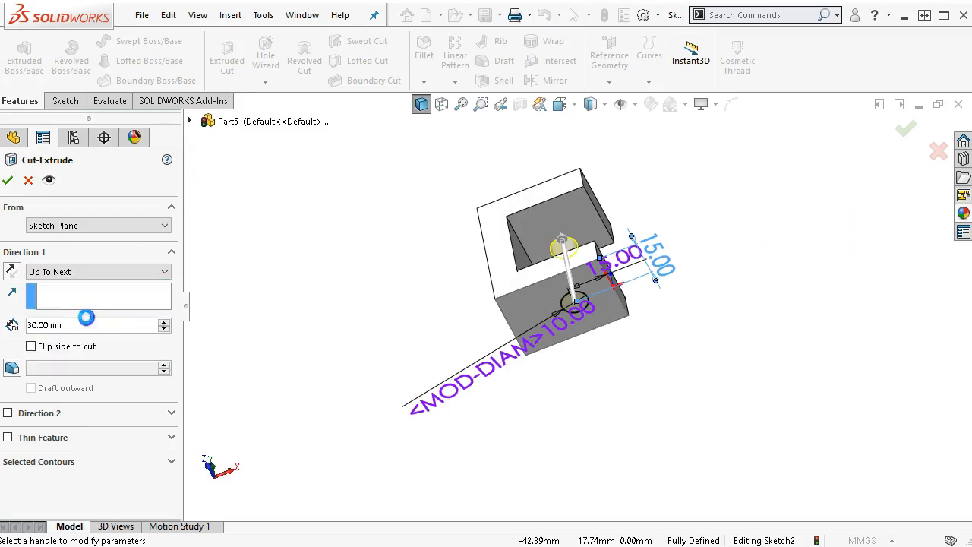
{"action": "middle_click_drag", "start_coordinate": [352, 247], "coordinate": [397, 418]}
{"action": "left_click", "coordinate": [80, 271]}
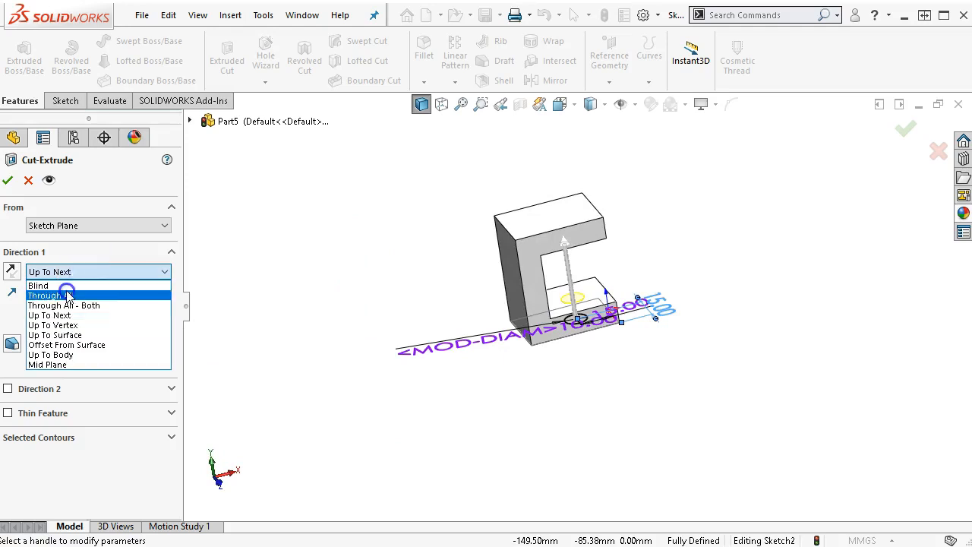
{"action": "left_click", "coordinate": [68, 296]}
{"action": "left_click", "coordinate": [8, 181]}
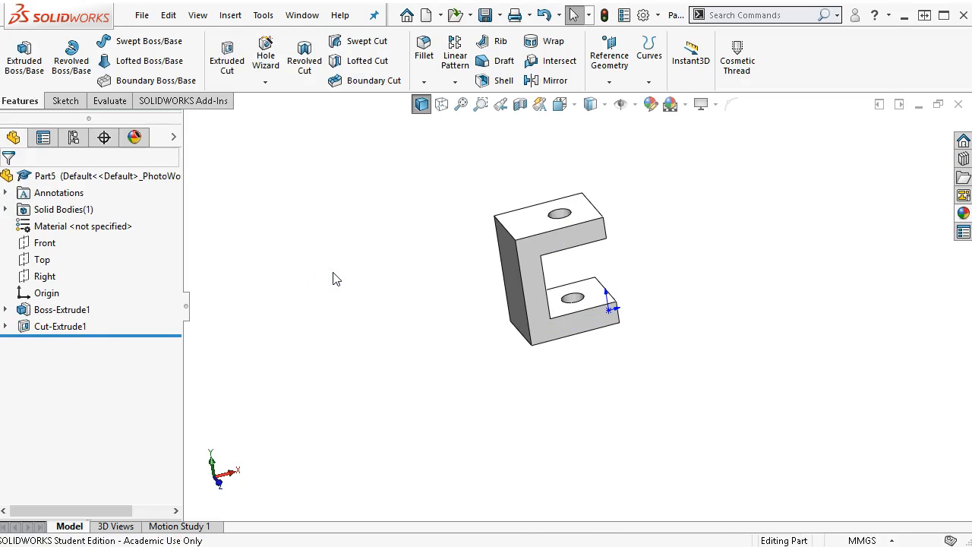
Start a sketch on the inner face of the vertical web and draw a diagonal centerline between its opposite upper and lower corners.
{"action": "key", "text": "ctrl+7"}
{"action": "left_click", "coordinate": [534, 301]}
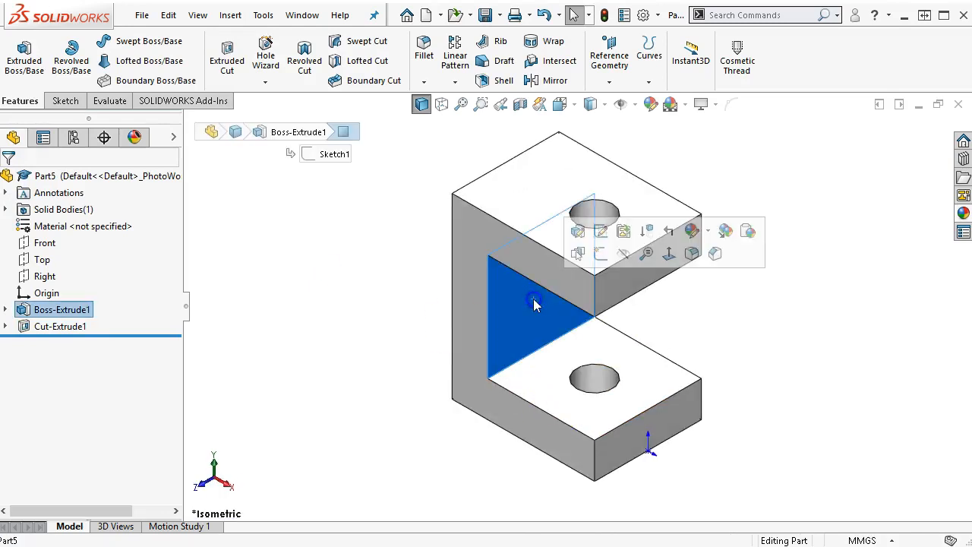
{"action": "left_click", "coordinate": [601, 255]}
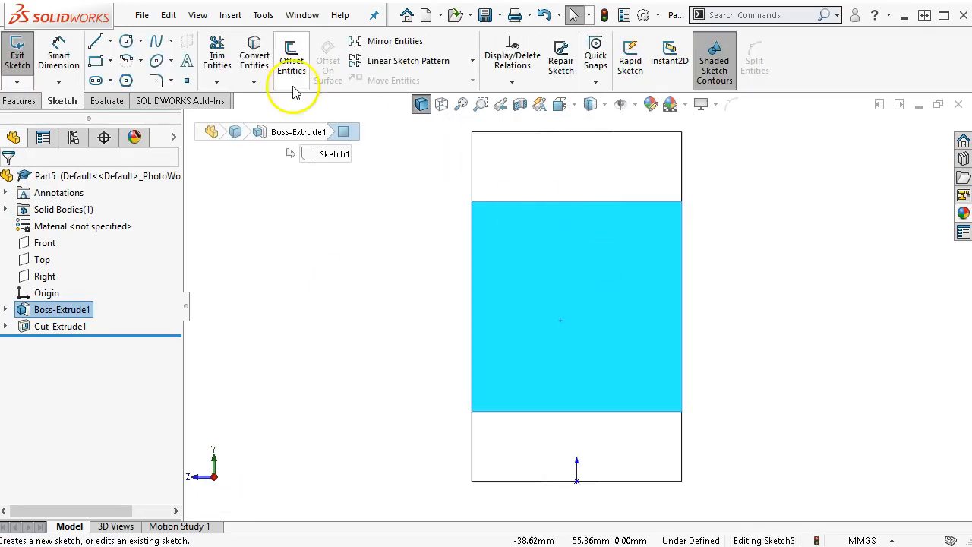
{"action": "left_click", "coordinate": [110, 42]}
{"action": "left_click", "coordinate": [126, 76]}
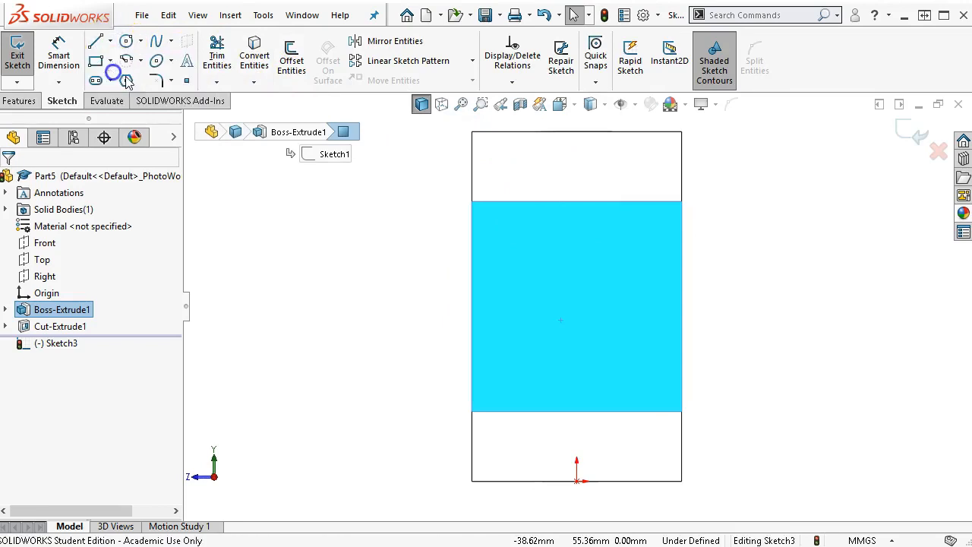
{"action": "middle_click_drag", "start_coordinate": [459, 231], "coordinate": [464, 218]}
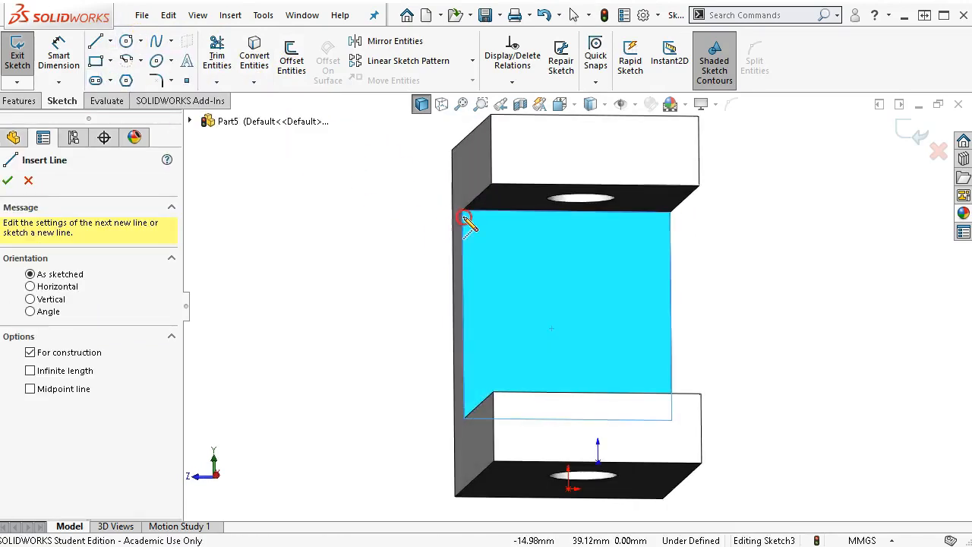
{"action": "left_click", "coordinate": [464, 212]}
{"action": "left_click", "coordinate": [651, 360]}
{"action": "mouse_move", "coordinate": [651, 360]}
{"action": "middle_mouse_down"}
{"action": "mouse_move", "coordinate": [714, 398]}
{"action": "mouse_move", "coordinate": [608, 373]}
{"action": "middle_mouse_up"}
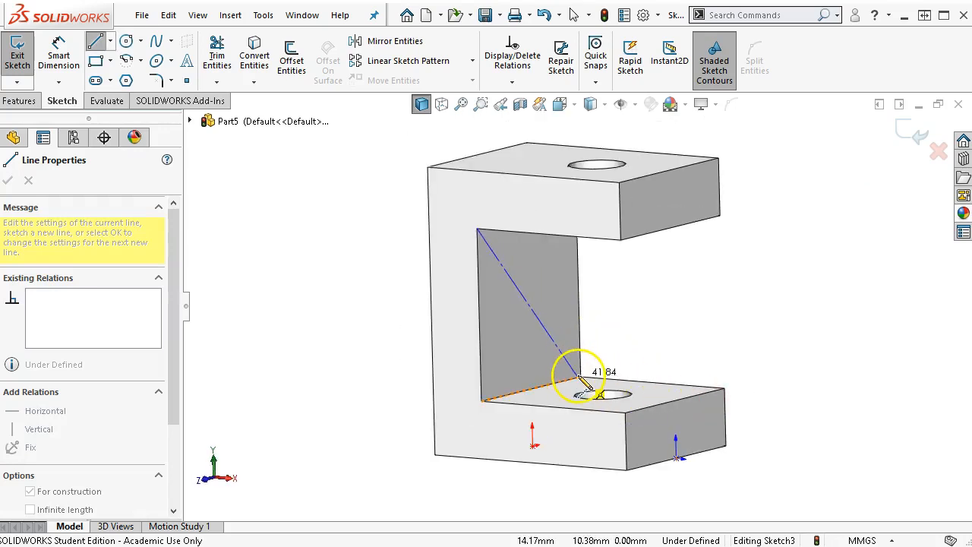
{"action": "left_click", "coordinate": [580, 376]}
{"action": "right_click", "coordinate": [669, 326]}
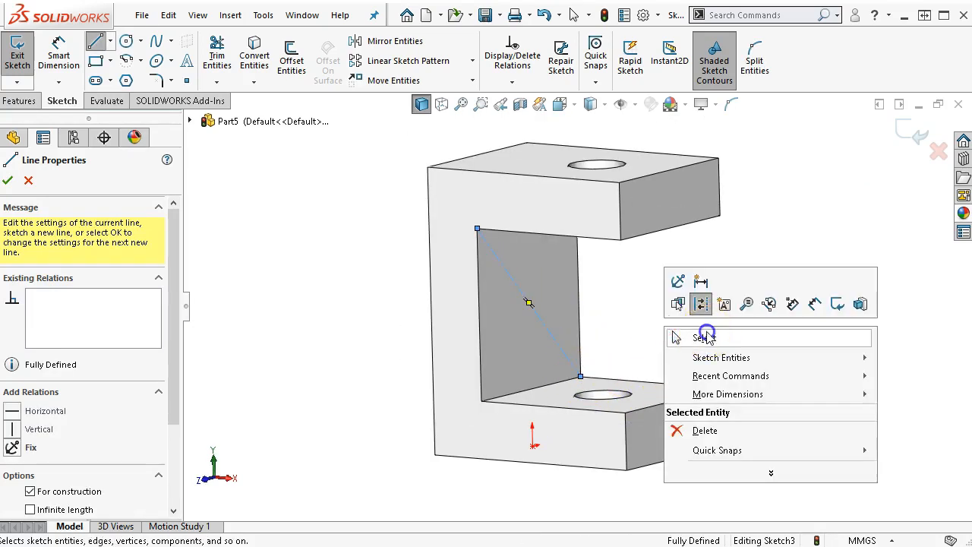
Draw a circle about 11 mm in diameter on the web face, centred on the diagonal centerline near its midpoint.
{"action": "left_click", "coordinate": [705, 333]}
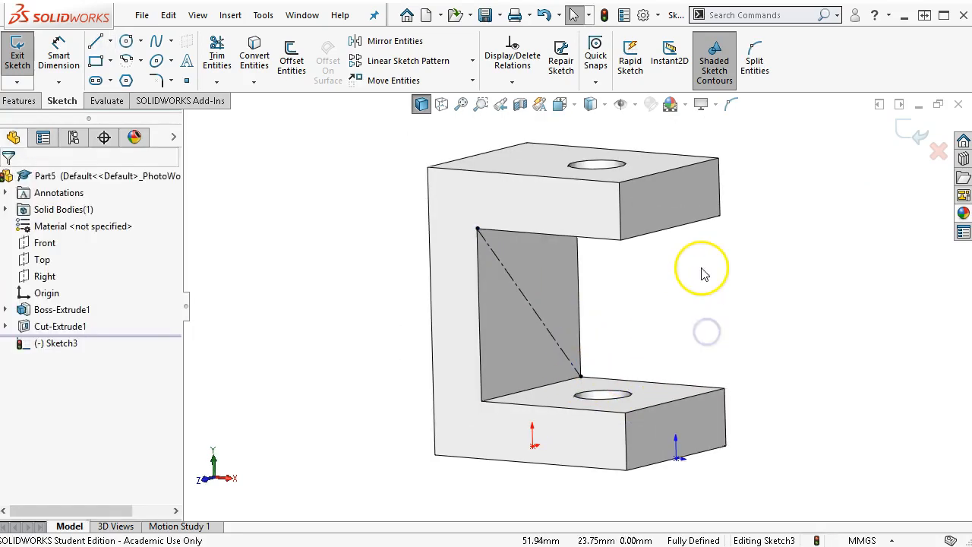
{"action": "left_click", "coordinate": [127, 41]}
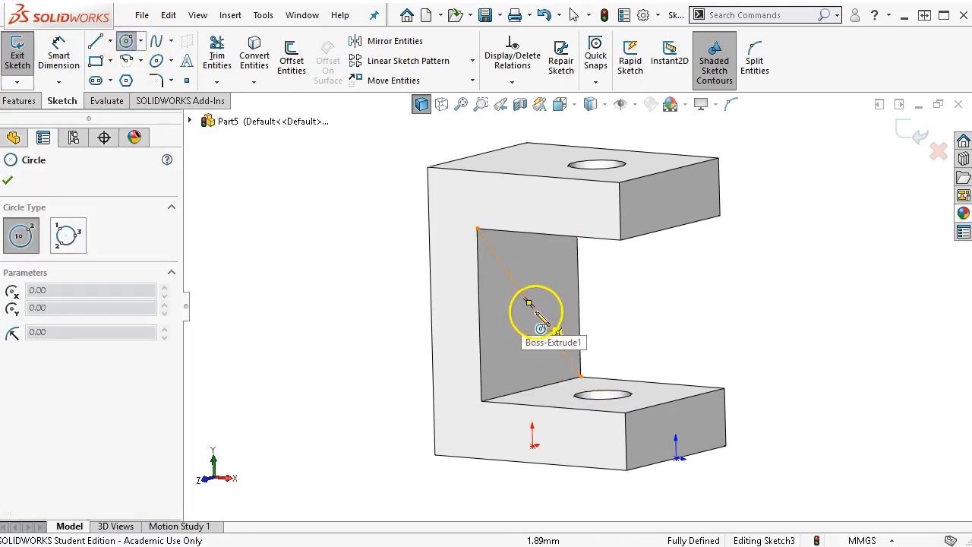
{"action": "left_click", "coordinate": [530, 304]}
{"action": "left_click", "coordinate": [545, 316]}
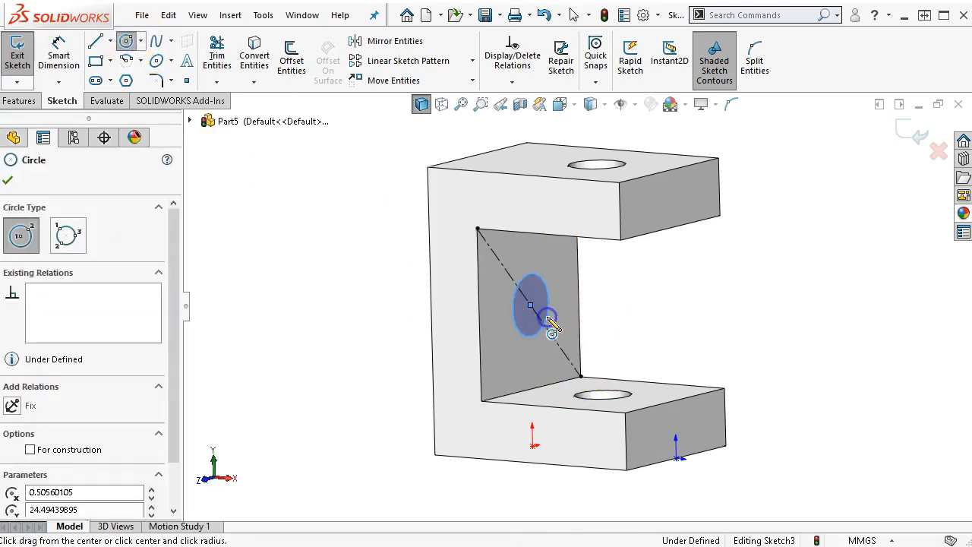
Dimension the web circle's diameter as 10 mm and leave the dimension tool.
{"action": "right_click", "coordinate": [644, 304]}
{"action": "left_click", "coordinate": [791, 278]}
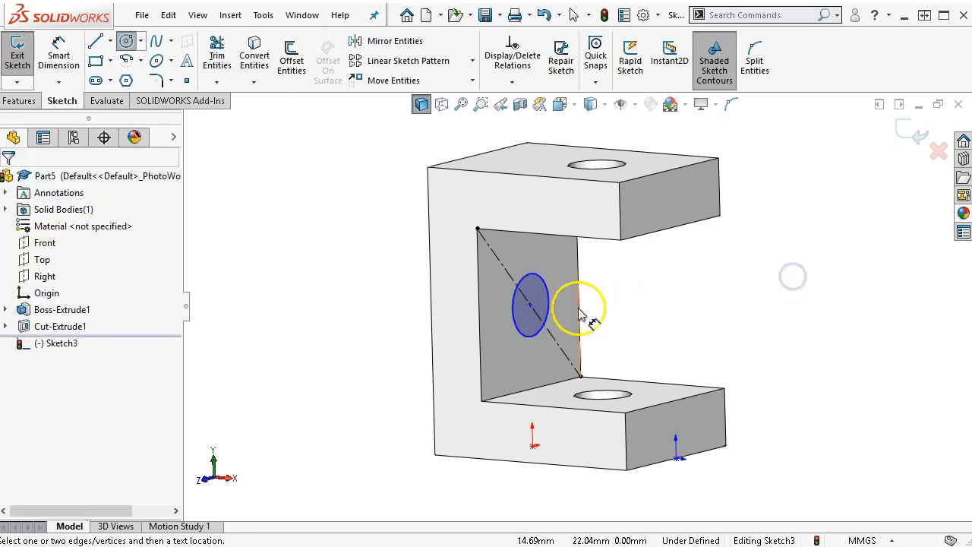
{"action": "left_click", "coordinate": [554, 298]}
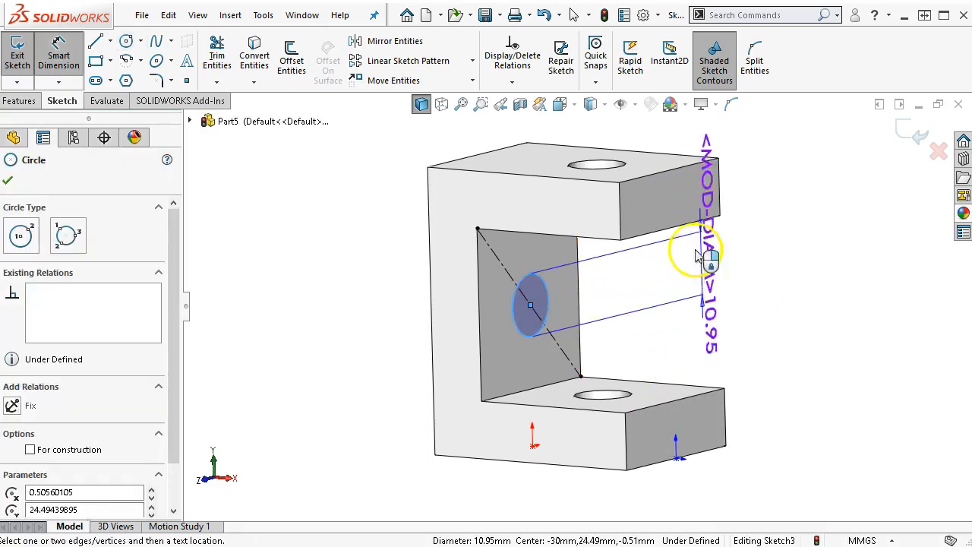
{"action": "left_click", "coordinate": [766, 170]}
{"action": "type", "text": "10"}
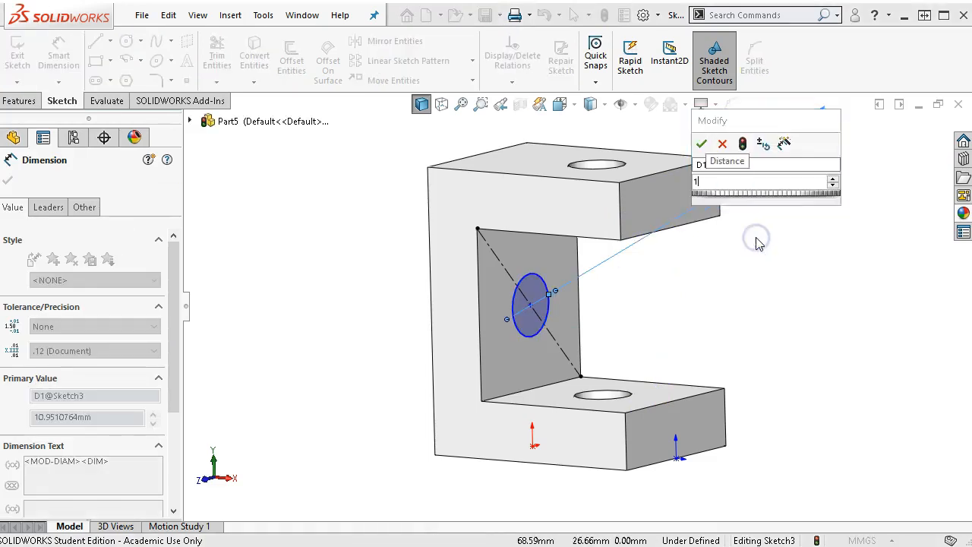
{"action": "key", "text": "Return"}
{"action": "right_click", "coordinate": [720, 278]}
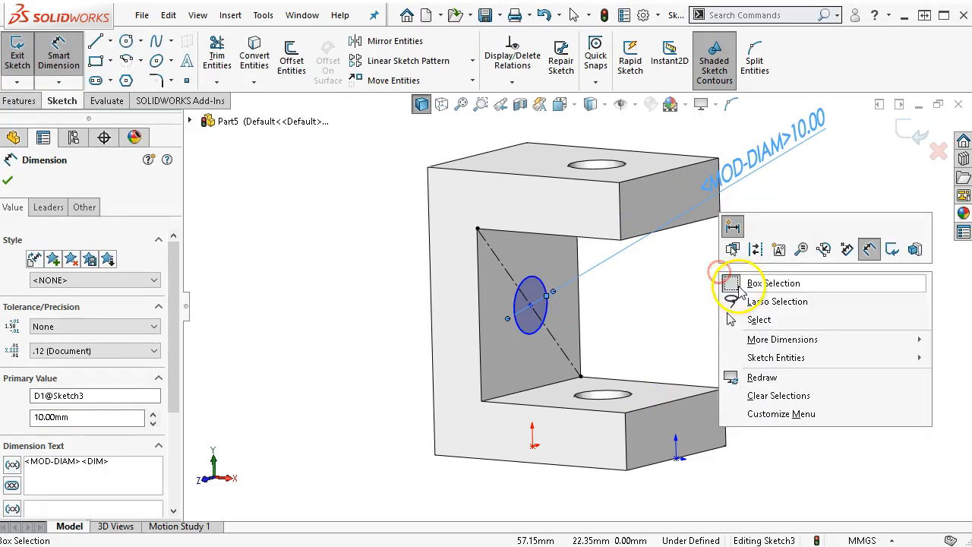
{"action": "left_click", "coordinate": [749, 319]}
Shift the circle's centre along the diagonal centerline and constrain it to the line's middle with a Midpoint relation.
{"action": "mouse_move", "coordinate": [534, 316]}
{"action": "left_mouse_down"}
{"action": "mouse_move", "coordinate": [565, 347]}
{"action": "mouse_move", "coordinate": [527, 299]}
{"action": "left_mouse_up"}
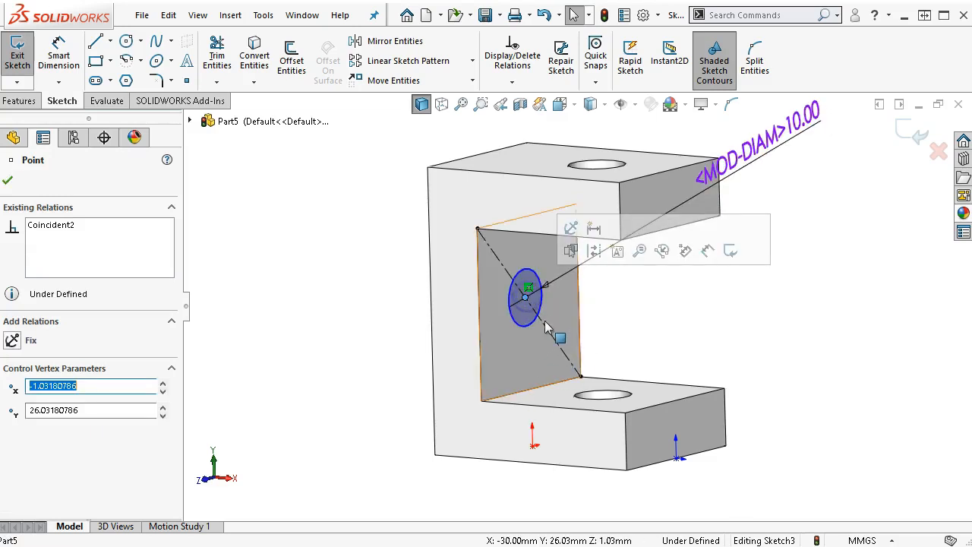
{"action": "left_click", "coordinate": [546, 328], "text": "ctrl"}
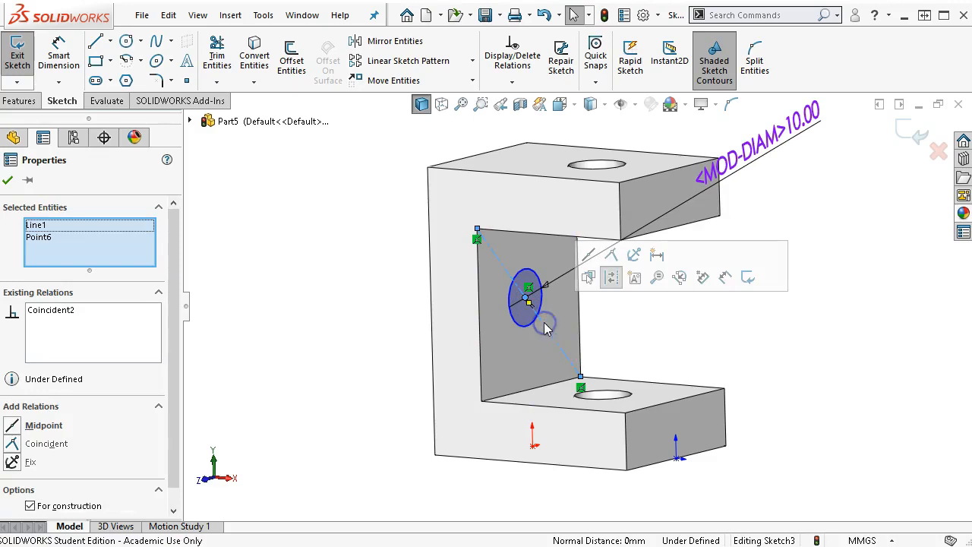
{"action": "left_click", "coordinate": [590, 254]}
{"action": "left_click", "coordinate": [813, 378]}
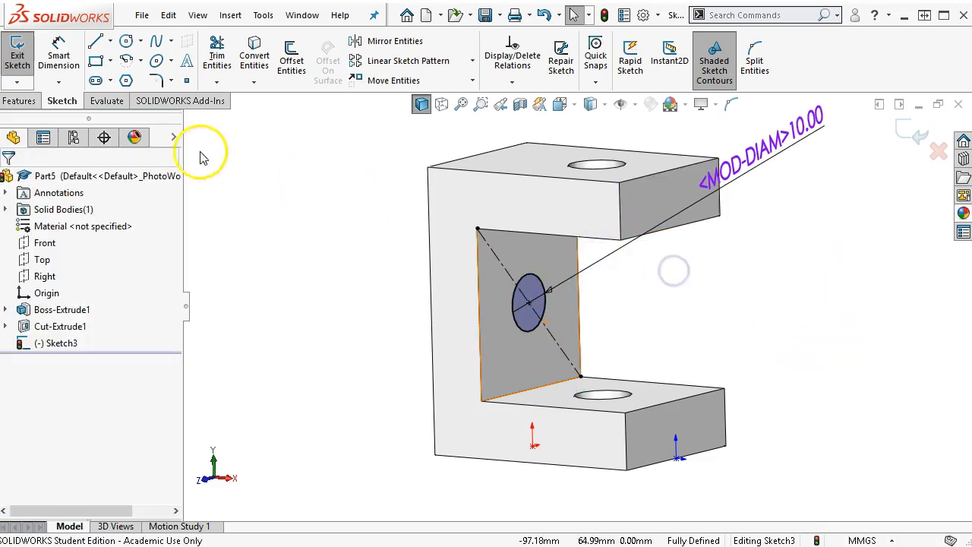
Cut the circle through the vertical web with an Extruded Cut set to Through All.
{"action": "left_click", "coordinate": [31, 104]}
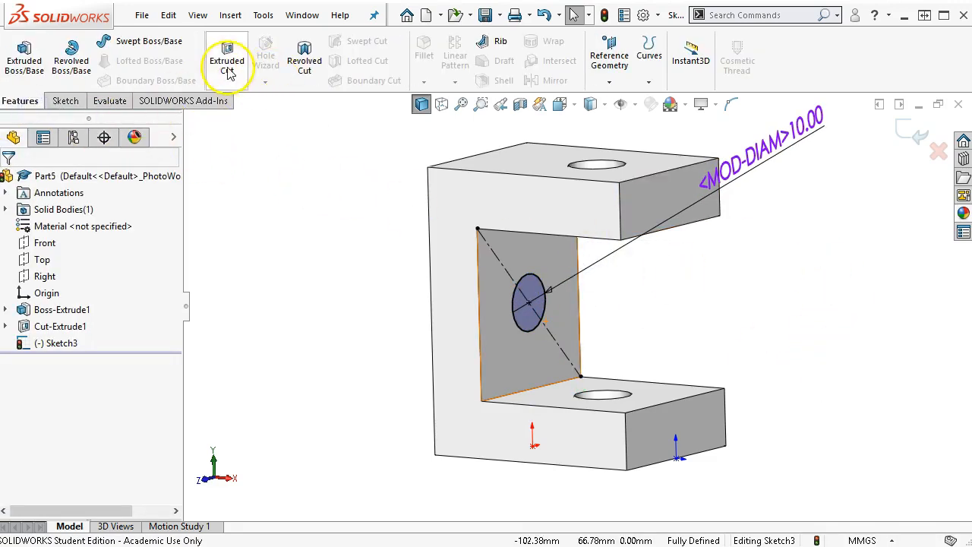
{"action": "left_click", "coordinate": [227, 66]}
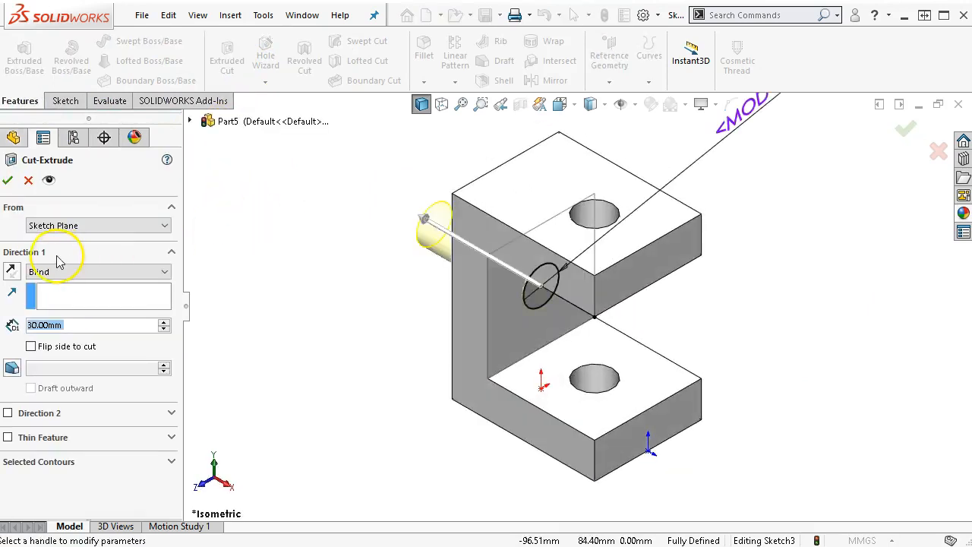
{"action": "left_click", "coordinate": [60, 271]}
{"action": "left_click", "coordinate": [59, 294]}
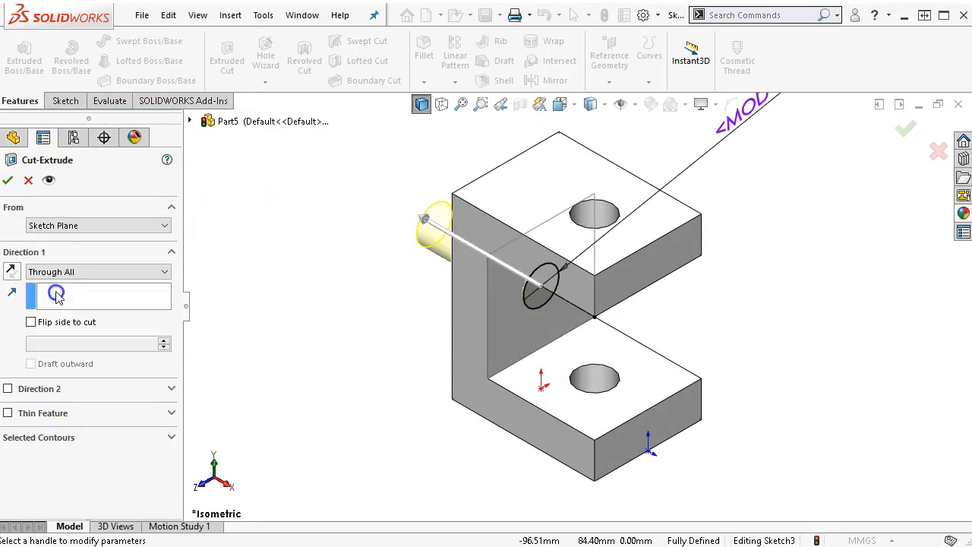
{"action": "right_click", "coordinate": [838, 364]}
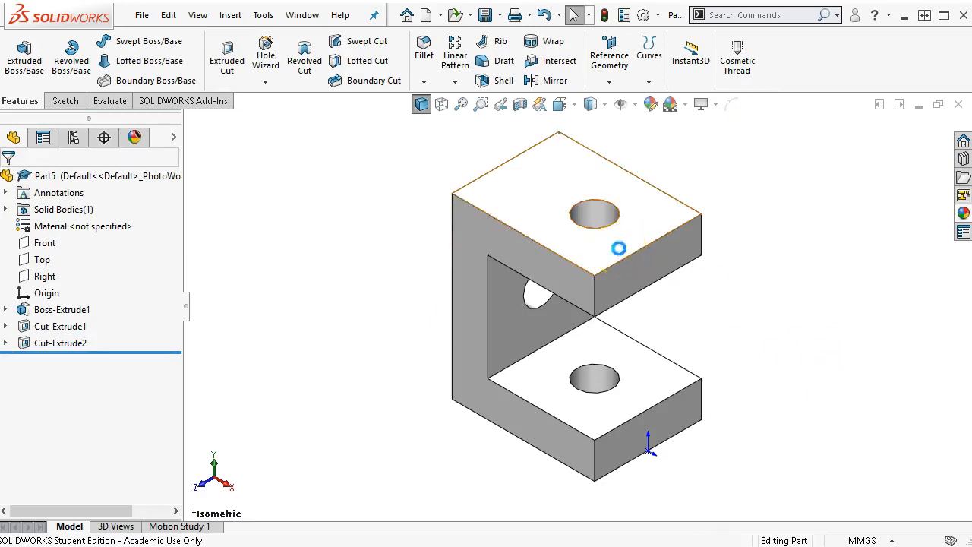
Save the part as C-Bracket.SLDPRT in the Ch5-2 thru 8 folder.
{"action": "left_click", "coordinate": [317, 196]}
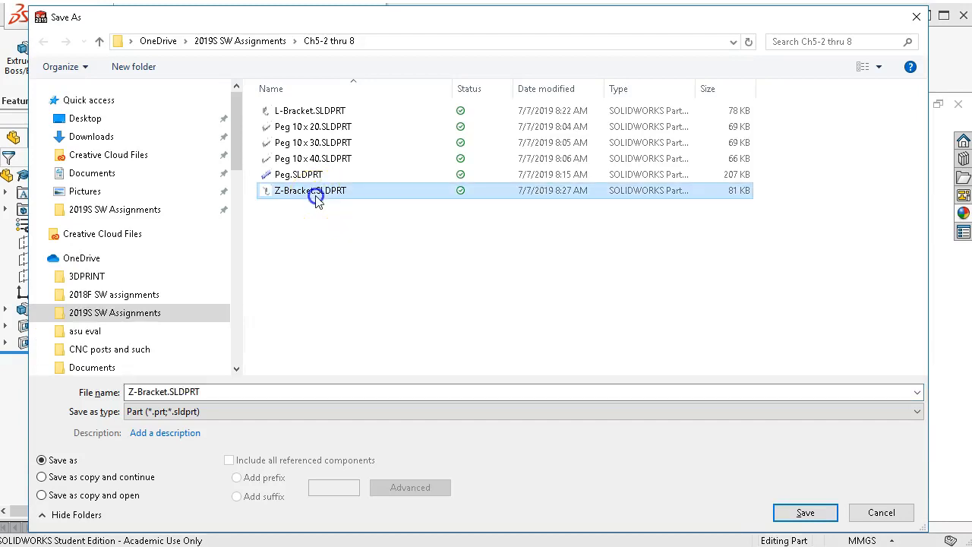
{"action": "left_click", "coordinate": [131, 390]}
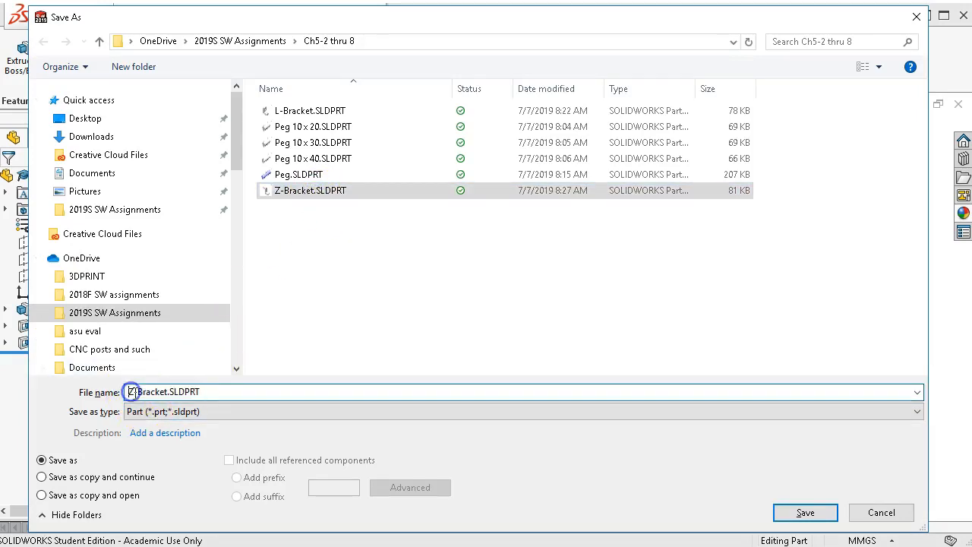
{"action": "key", "text": "BackSpace"}
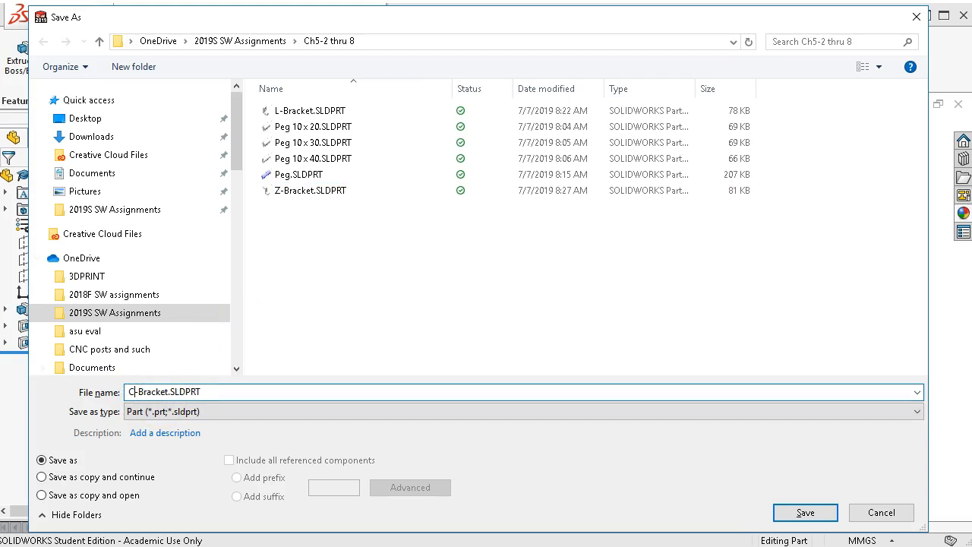
{"action": "type", "text": "C"}
{"action": "left_click", "coordinate": [794, 509]}
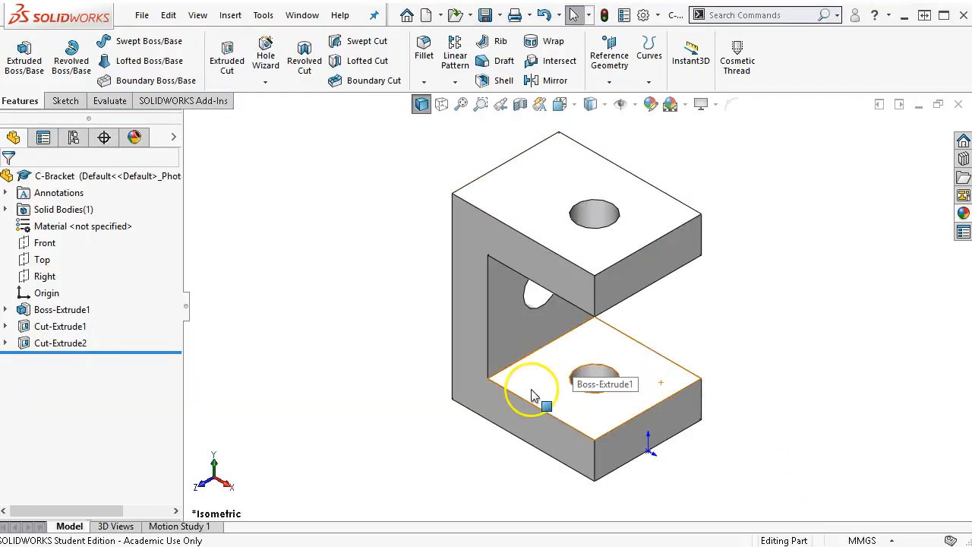
{"action": "left_click", "coordinate": [530, 406]}
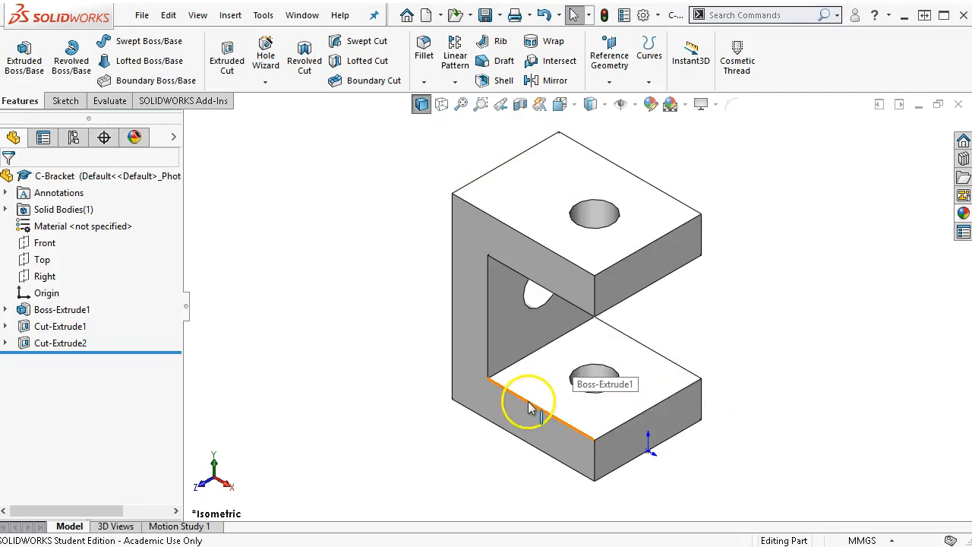